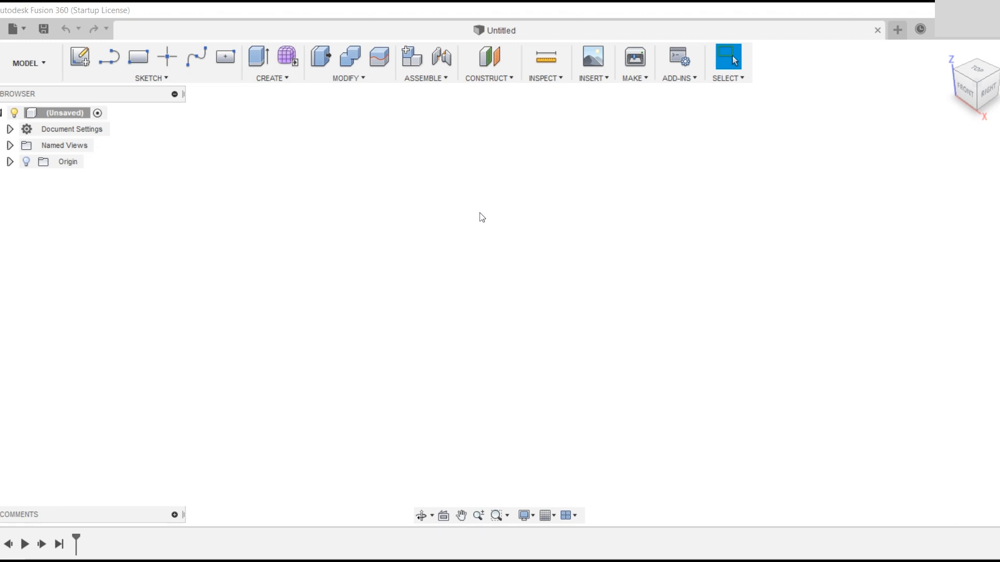
Sketch a 61.925 mm diameter circle centred on the origin on the front plane and move its diameter dimension outside the circle.
{"action": "left_click", "coordinate": [80, 57]}
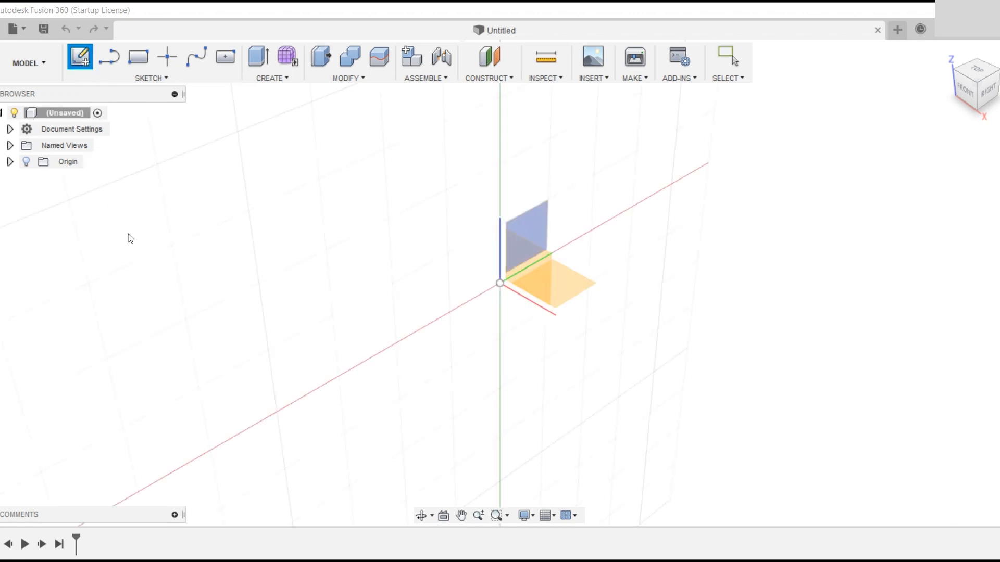
{"action": "left_click", "coordinate": [543, 278]}
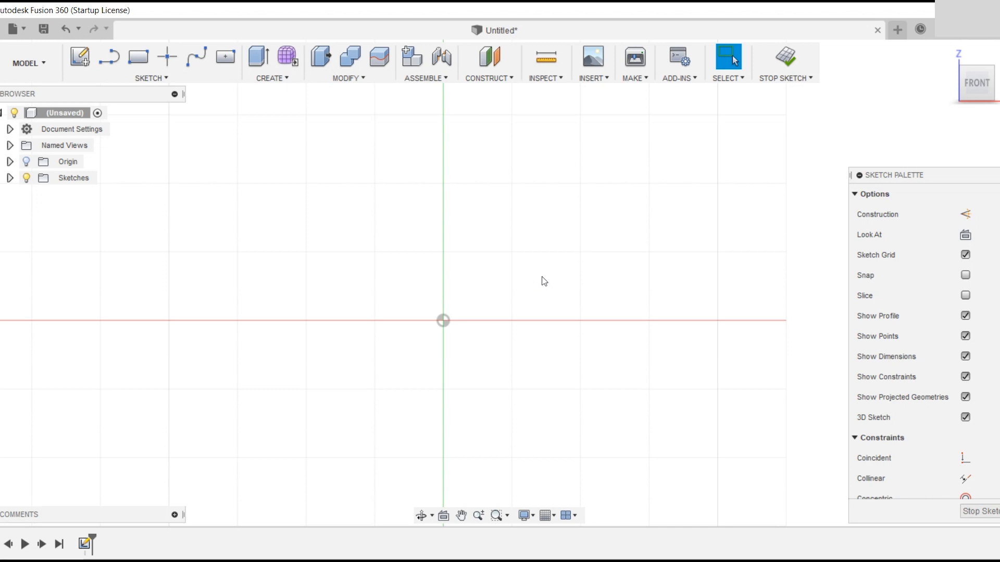
{"action": "key", "text": "c"}
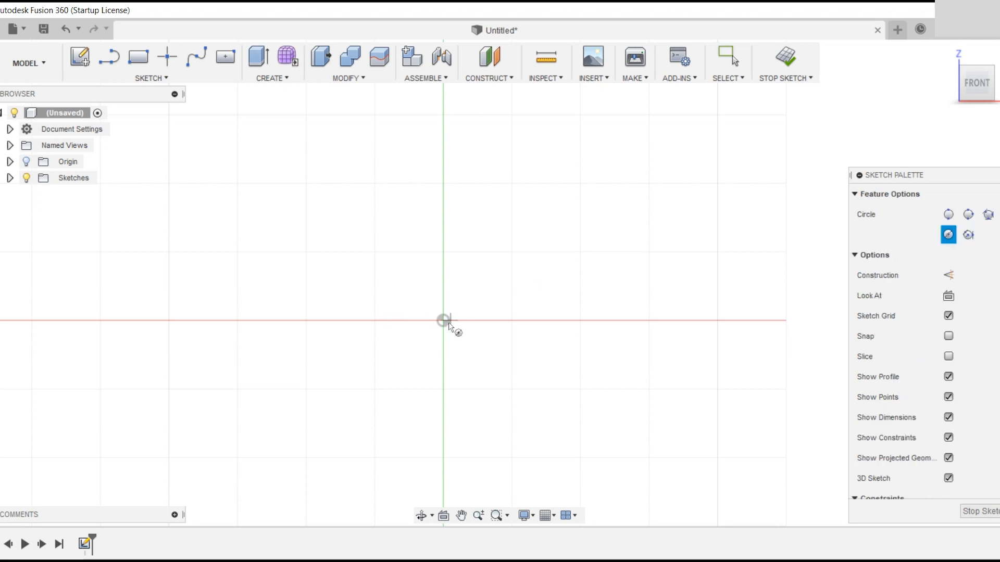
{"action": "left_click", "coordinate": [442, 321]}
{"action": "type", "text": "61"}
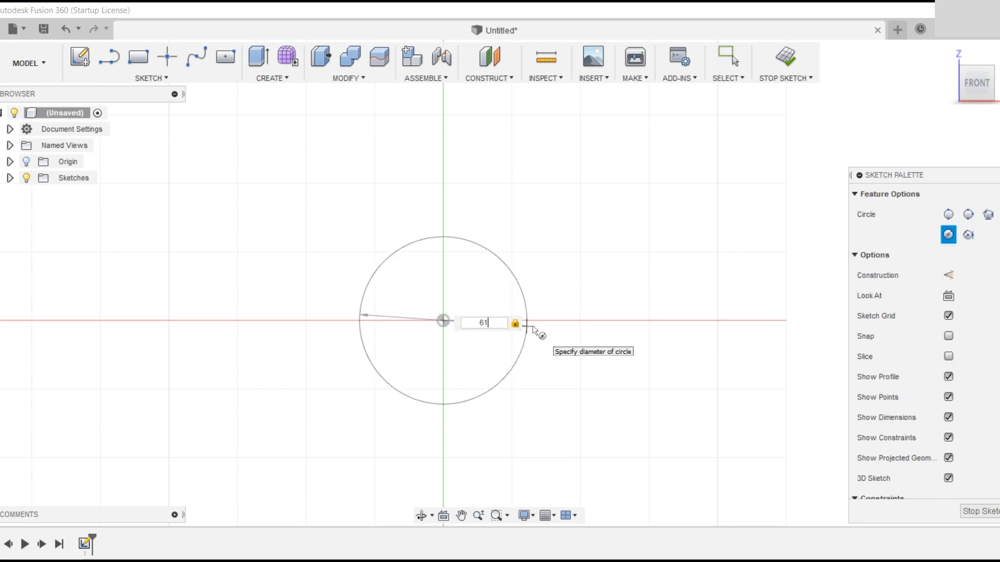
{"action": "type", "text": ".925"}
{"action": "key", "text": "Return"}
{"action": "key", "text": "Escape"}
{"action": "left_click_drag", "start_coordinate": [522, 331], "coordinate": [529, 269]}
{"action": "scroll", "coordinate": [402, 301], "scroll_direction": "up", "scroll_amount": 4}
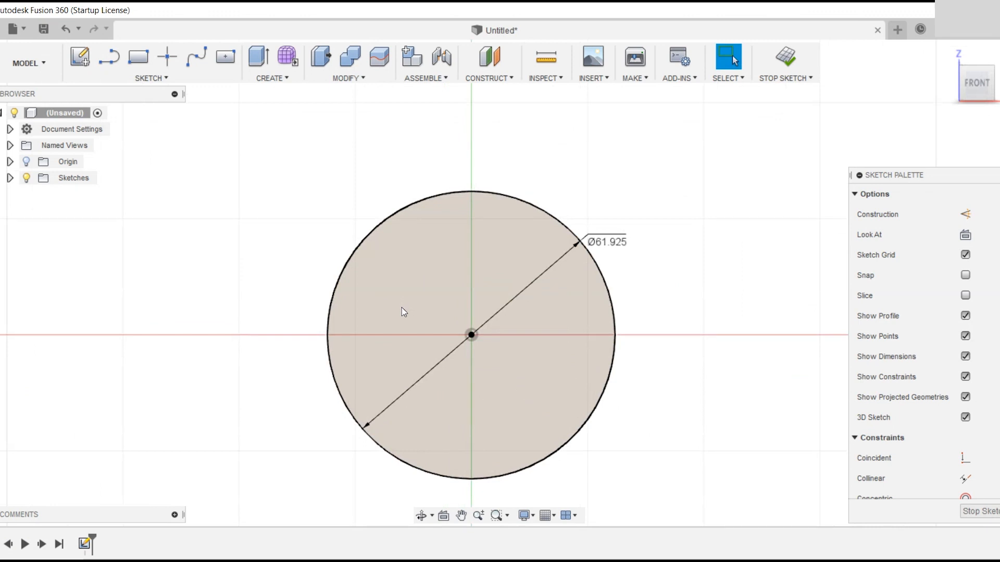
Draw a vertical line through the centre across the full circle and a perpendicular line from its lower part to the circle's right edge.
{"action": "key", "text": "l"}
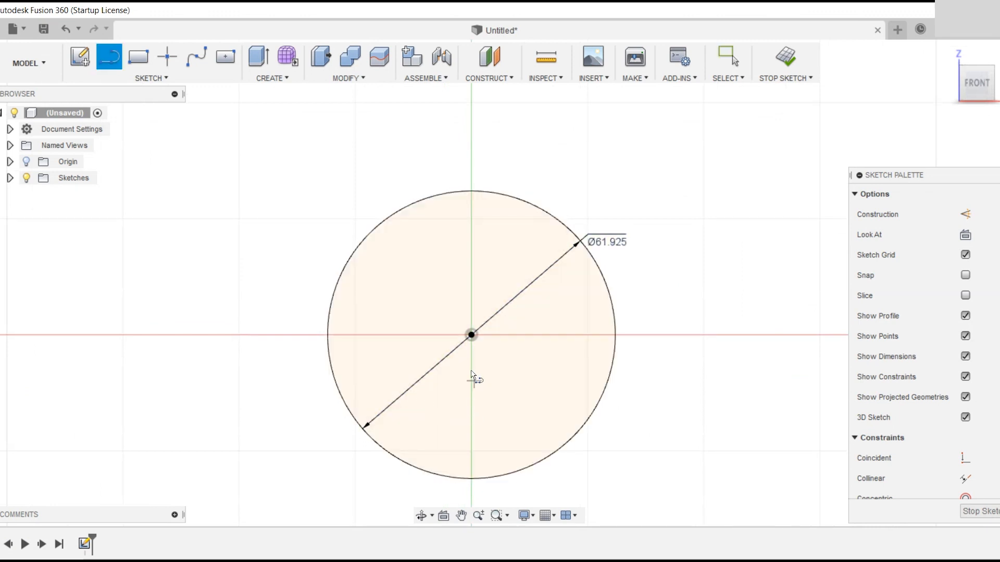
{"action": "left_click", "coordinate": [472, 334]}
{"action": "left_click", "coordinate": [471, 191]}
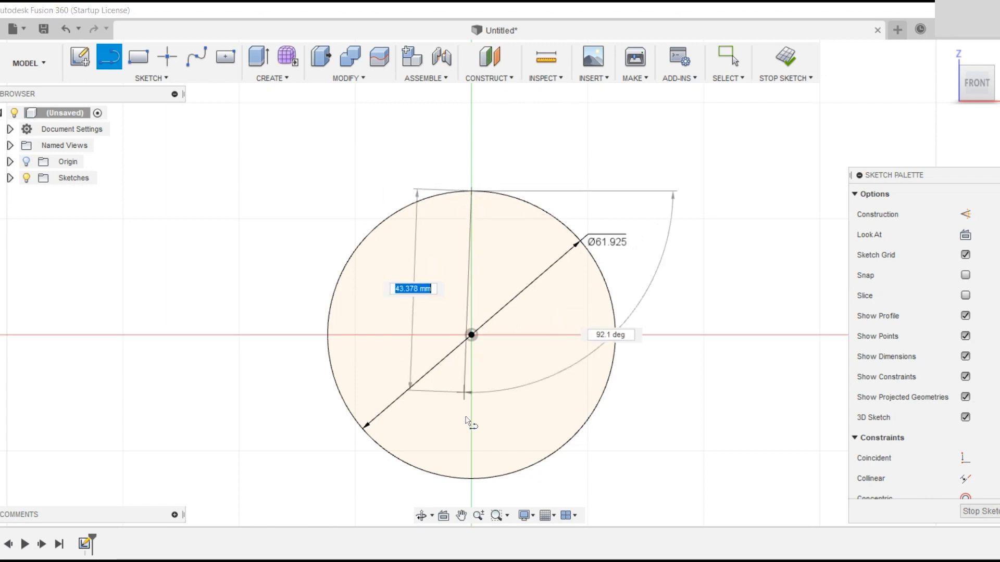
{"action": "double_click", "coordinate": [472, 479]}
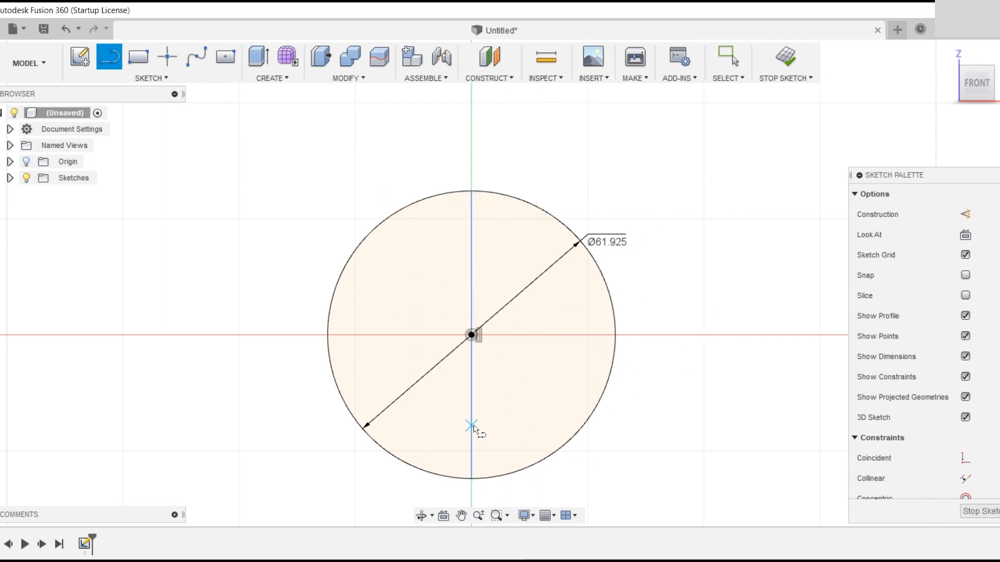
{"action": "left_click", "coordinate": [471, 430]}
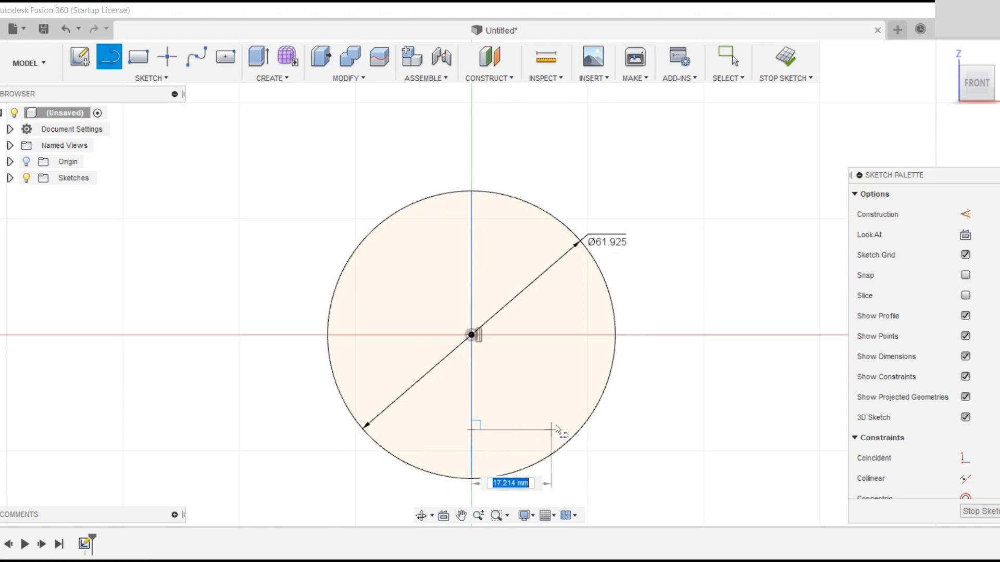
{"action": "double_click", "coordinate": [580, 430]}
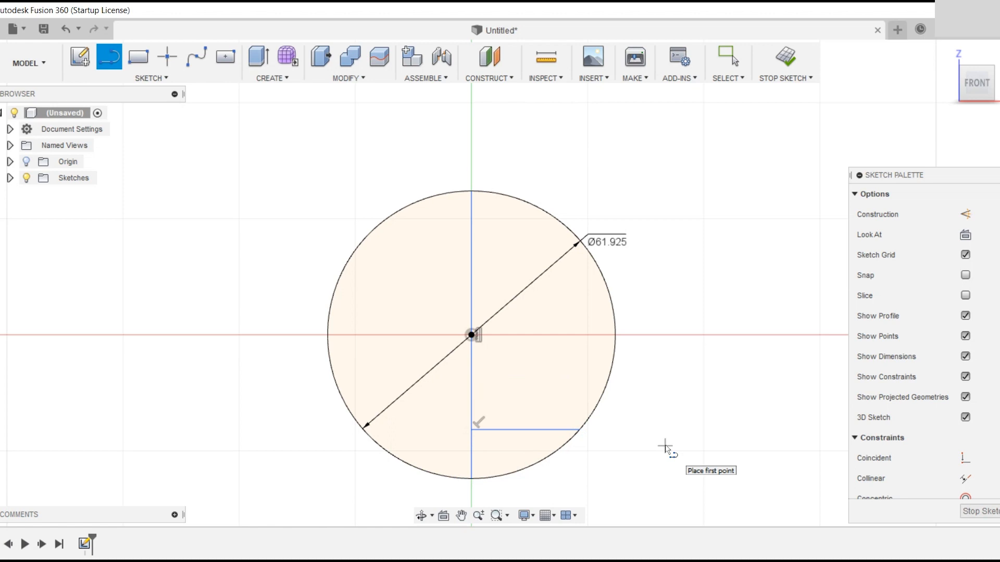
{"action": "key", "text": "Escape"}
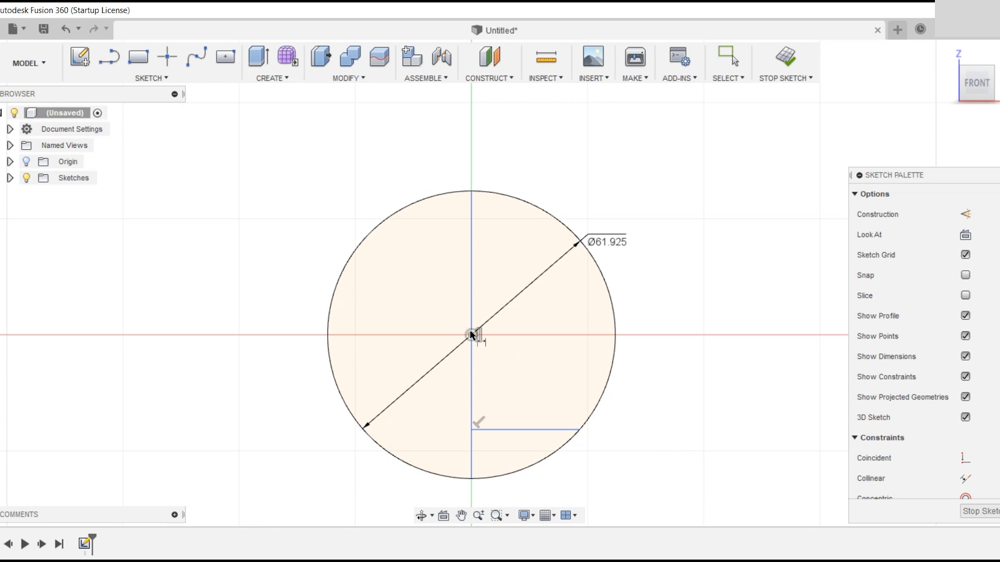
Dimension the horizontal line 21.6 mm below the circle's centre and finish the sketch.
{"action": "left_click", "coordinate": [496, 431]}
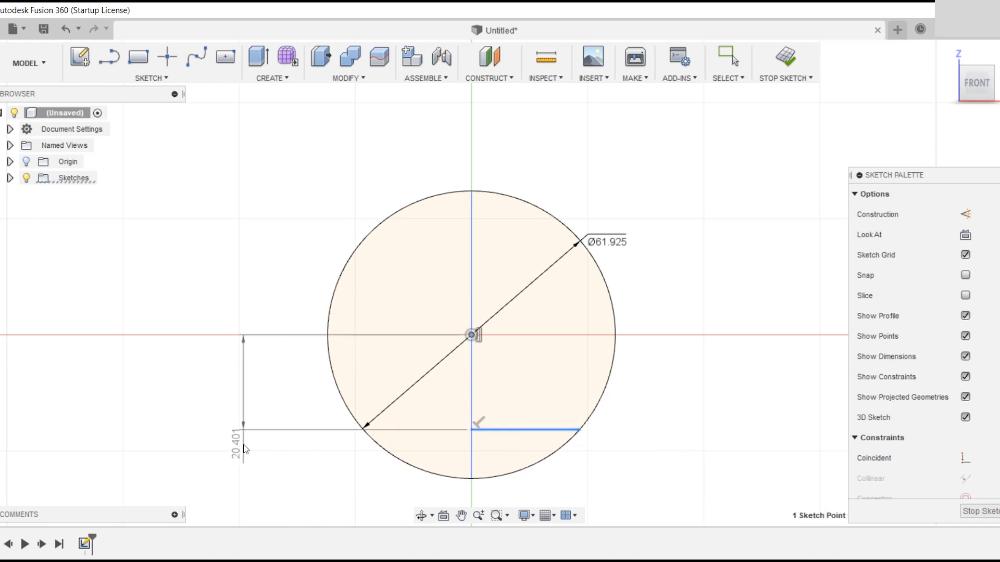
{"action": "left_click", "coordinate": [243, 444]}
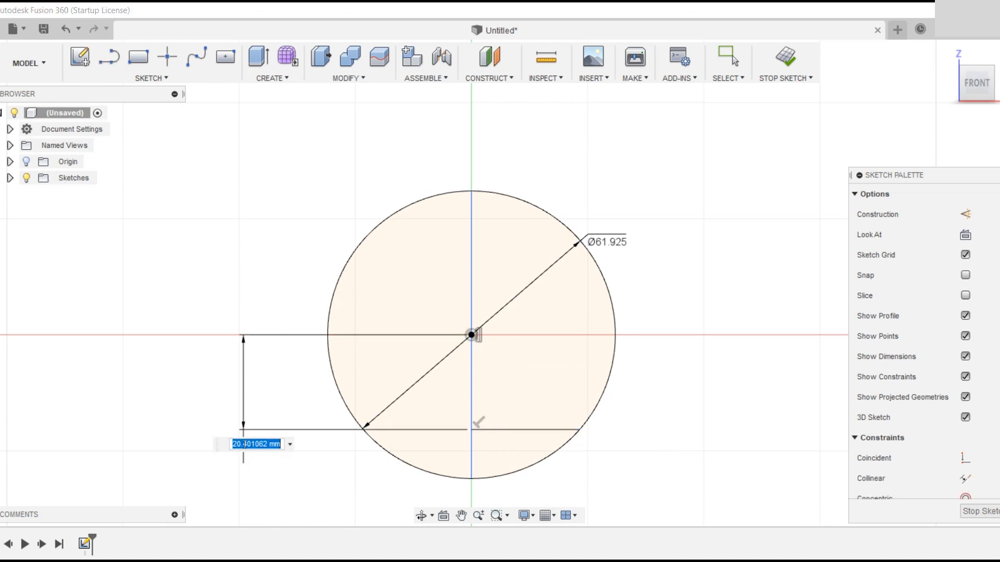
{"action": "type", "text": "21.6"}
{"action": "key", "text": "Return"}
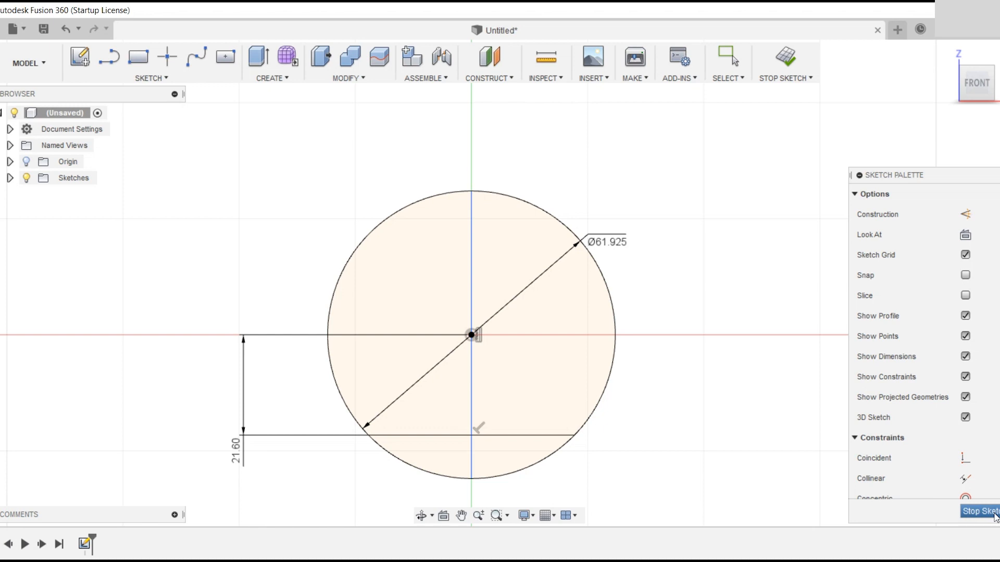
{"action": "left_click", "coordinate": [994, 514]}
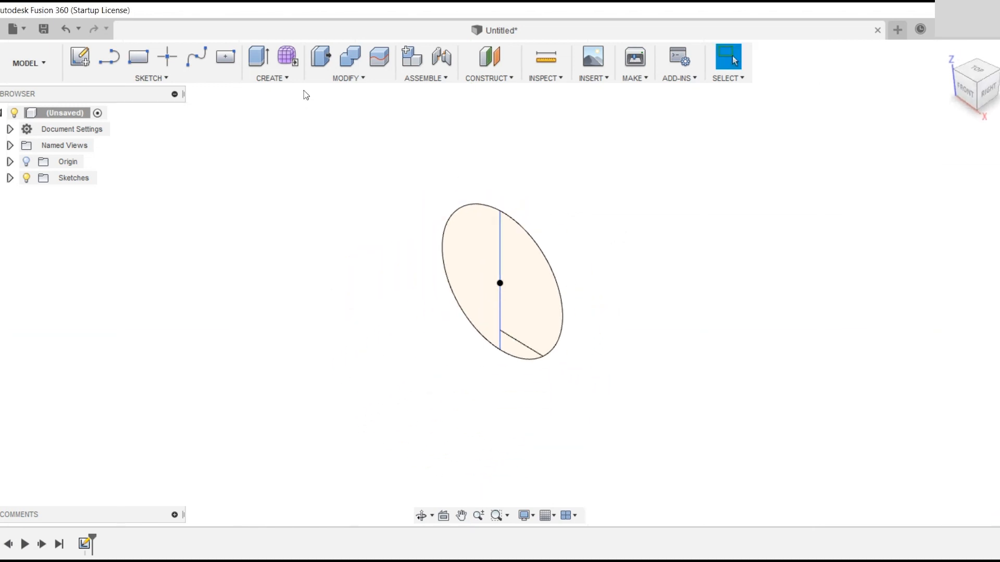
Revolve the large right-hand profile 360 degrees around the vertical centre line as a new body.
{"action": "left_click", "coordinate": [272, 83]}
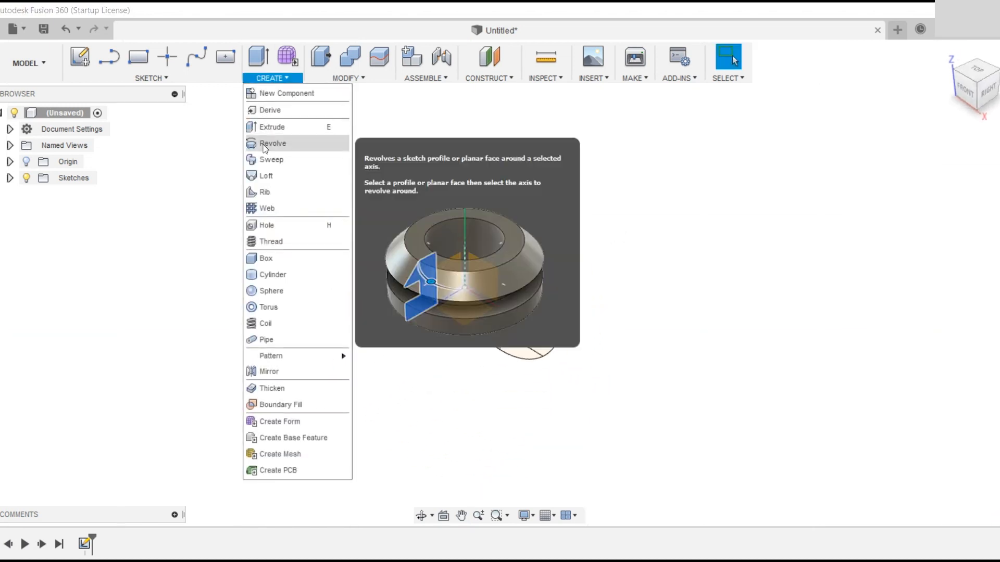
{"action": "left_click", "coordinate": [281, 141]}
{"action": "left_click", "coordinate": [549, 289]}
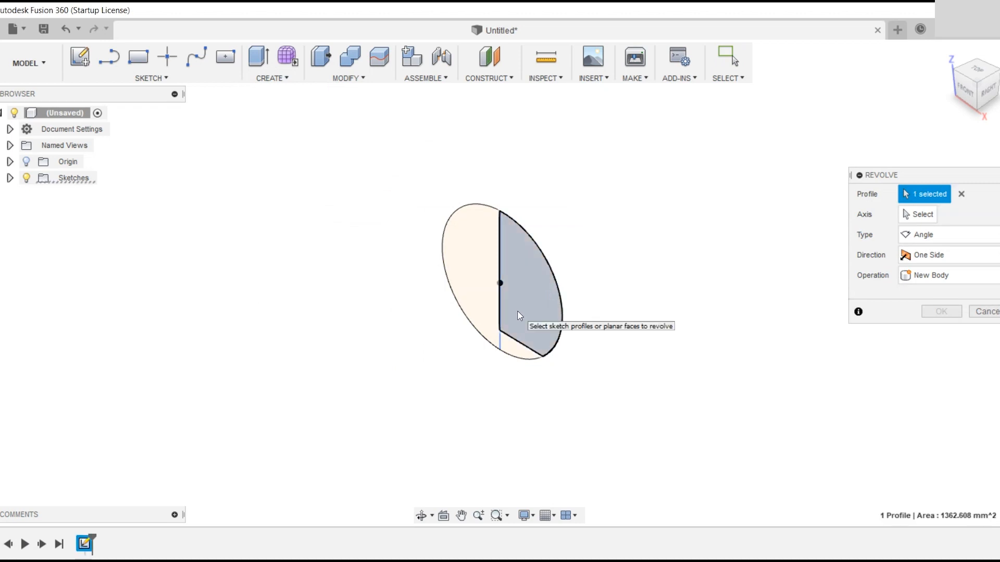
{"action": "left_click", "coordinate": [919, 215]}
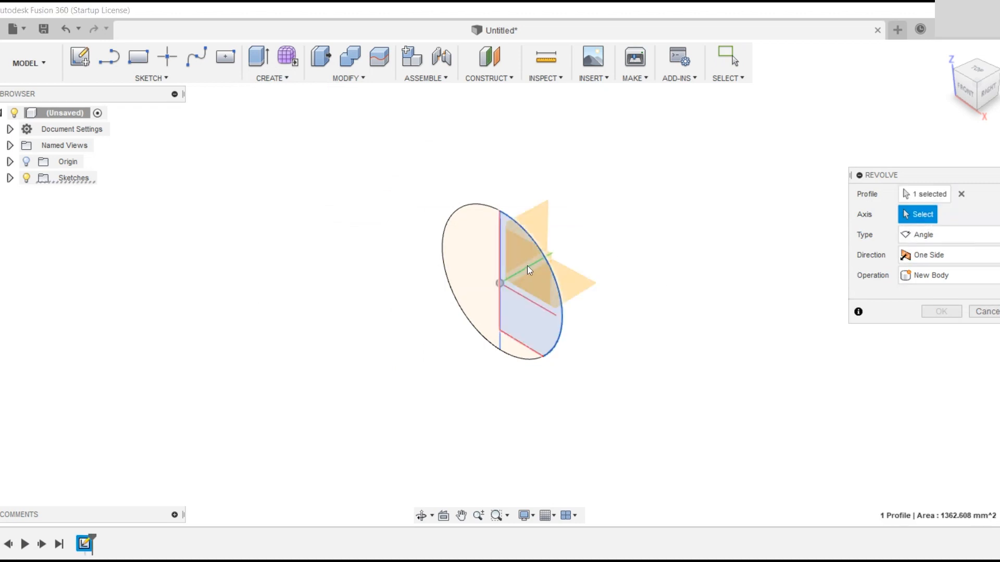
{"action": "left_click", "coordinate": [501, 251]}
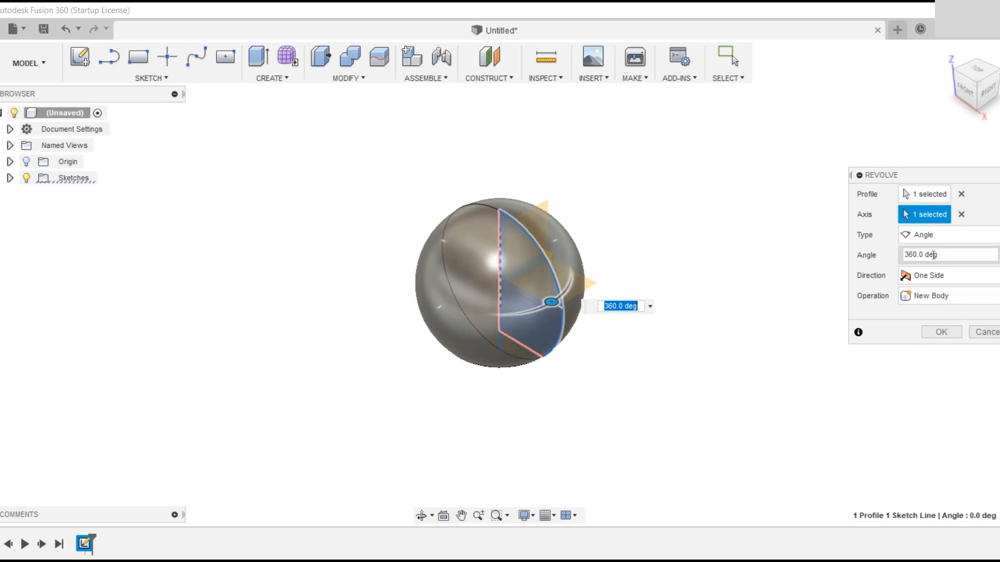
{"action": "left_click", "coordinate": [941, 333]}
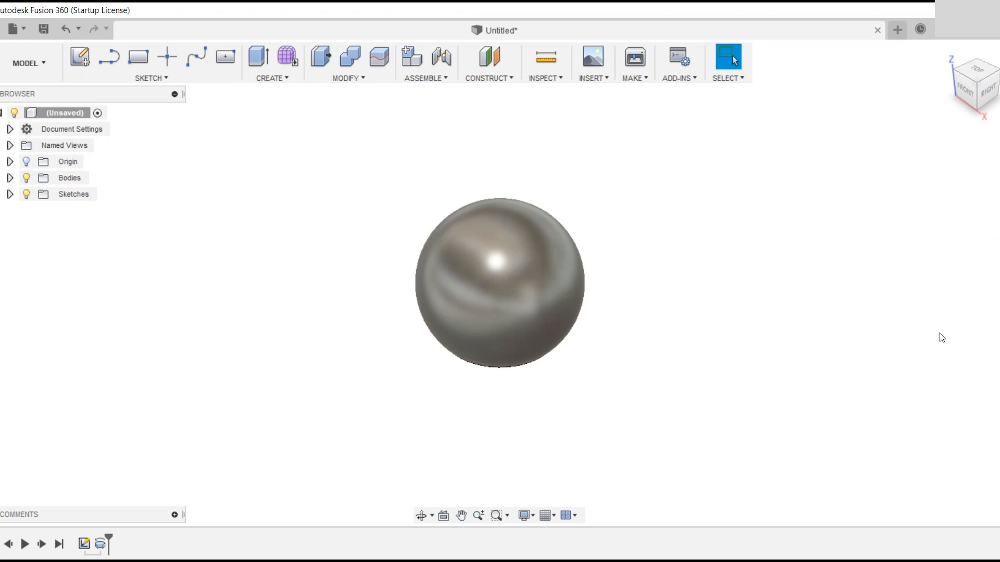
Rename both the revolved body and its sketch to Ball.
{"action": "left_click", "coordinate": [10, 177]}
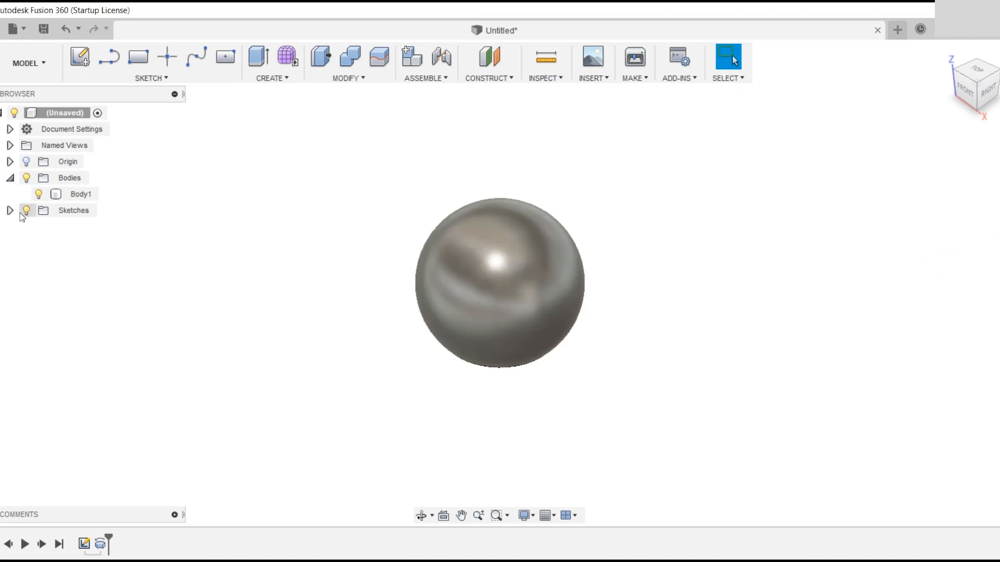
{"action": "left_click", "coordinate": [10, 211]}
{"action": "double_click", "coordinate": [83, 194]}
{"action": "type", "text": "B"}
{"action": "key", "text": "Return"}
{"action": "left_click", "coordinate": [78, 228]}
{"action": "double_click", "coordinate": [78, 229]}
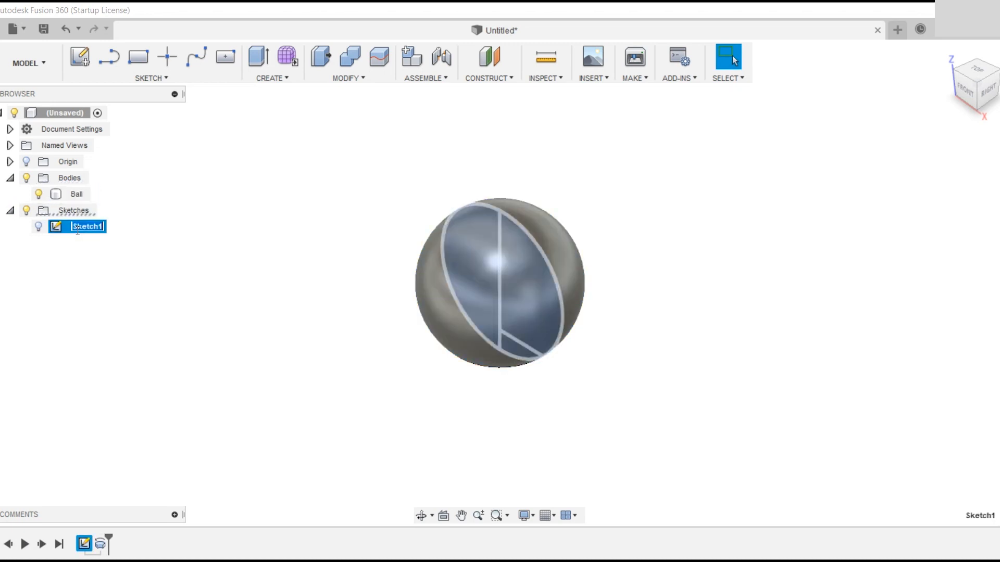
{"action": "type", "text": "Ball"}
{"action": "key", "text": "Return"}
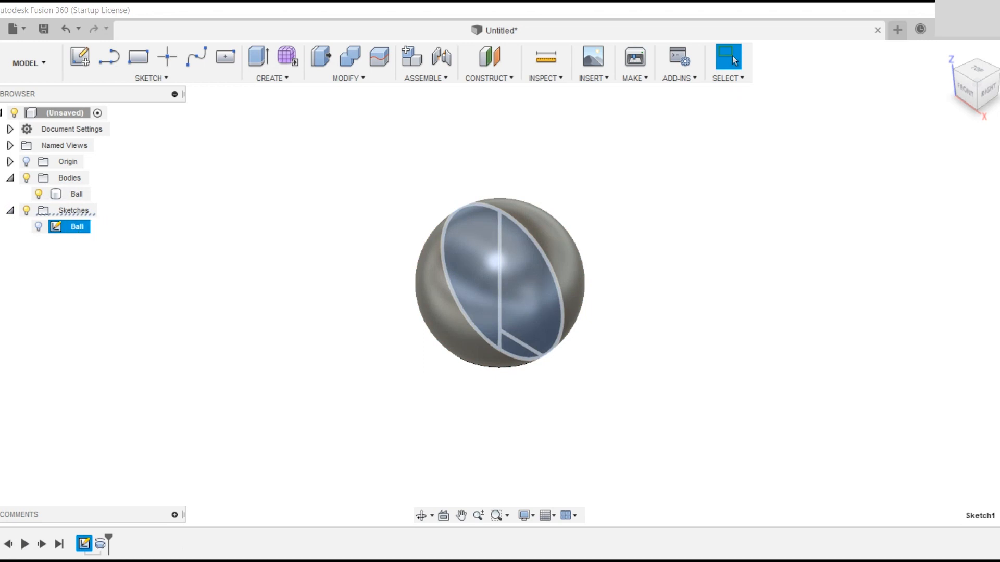
{"action": "left_click", "coordinate": [278, 333]}
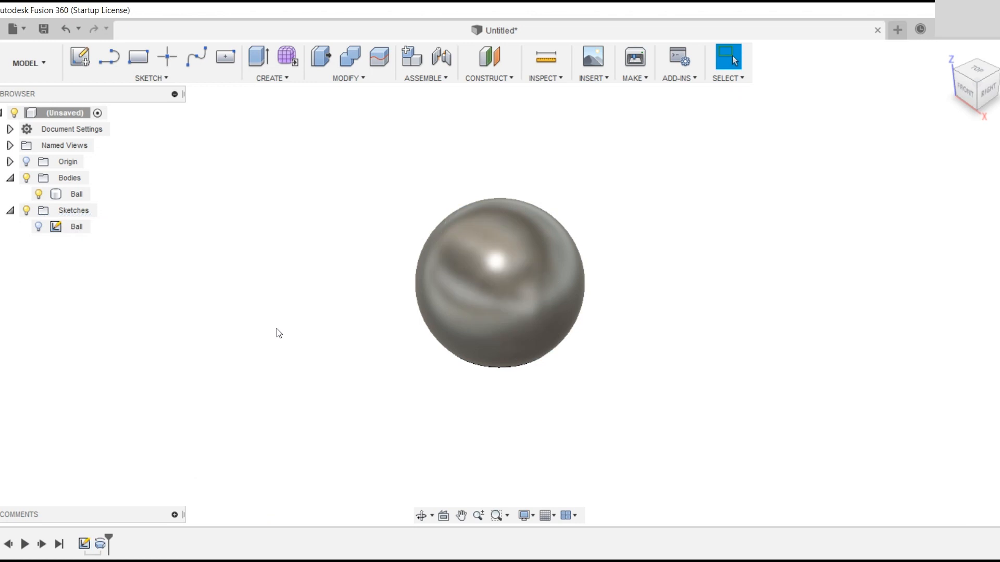
Hide the Ball body and start a new sketch on the front plane.
{"action": "left_click", "coordinate": [39, 193]}
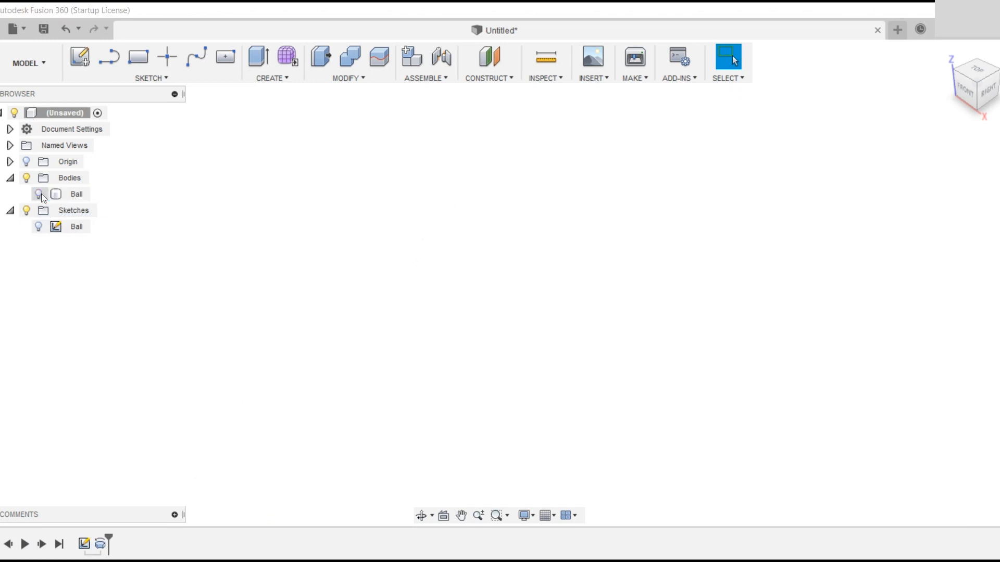
{"action": "left_click", "coordinate": [80, 56]}
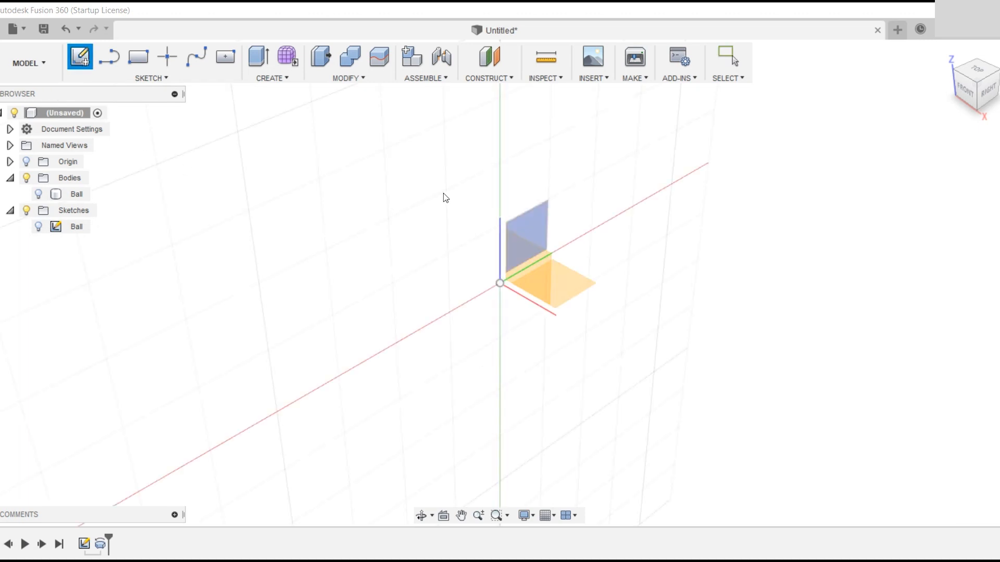
{"action": "left_click", "coordinate": [542, 271]}
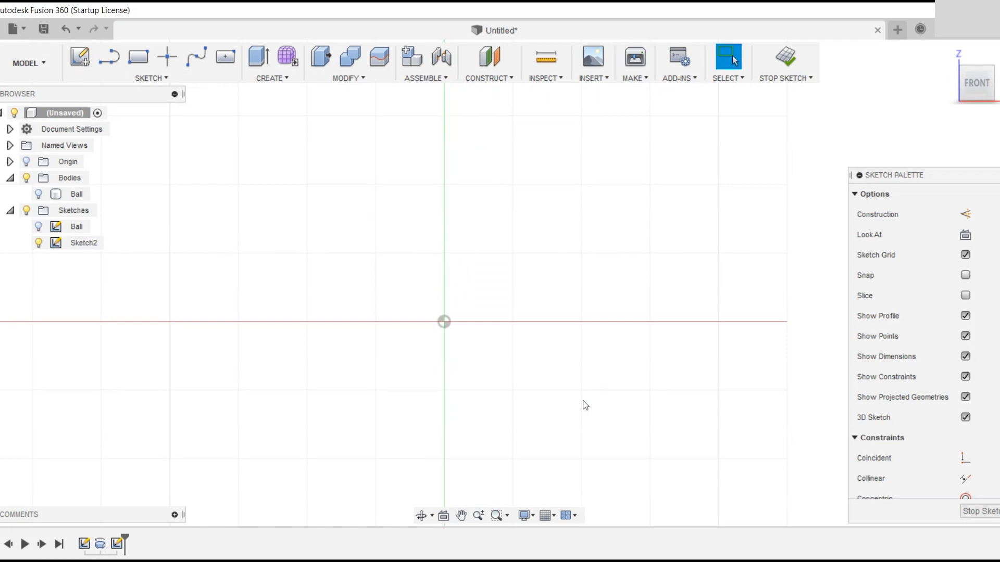
Draw a 62 mm diameter circle centred on the origin.
{"action": "key", "text": "c"}
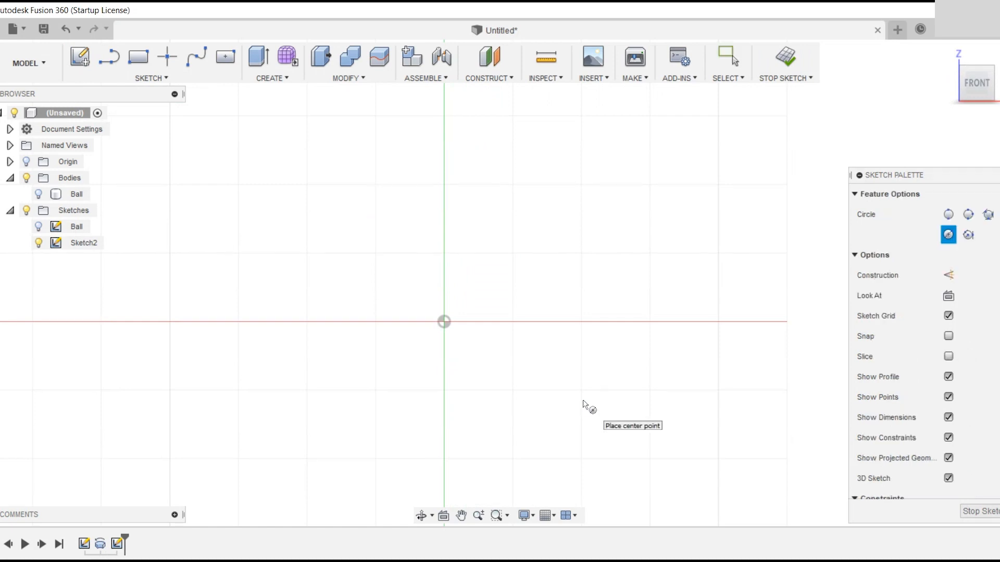
{"action": "left_click", "coordinate": [442, 320]}
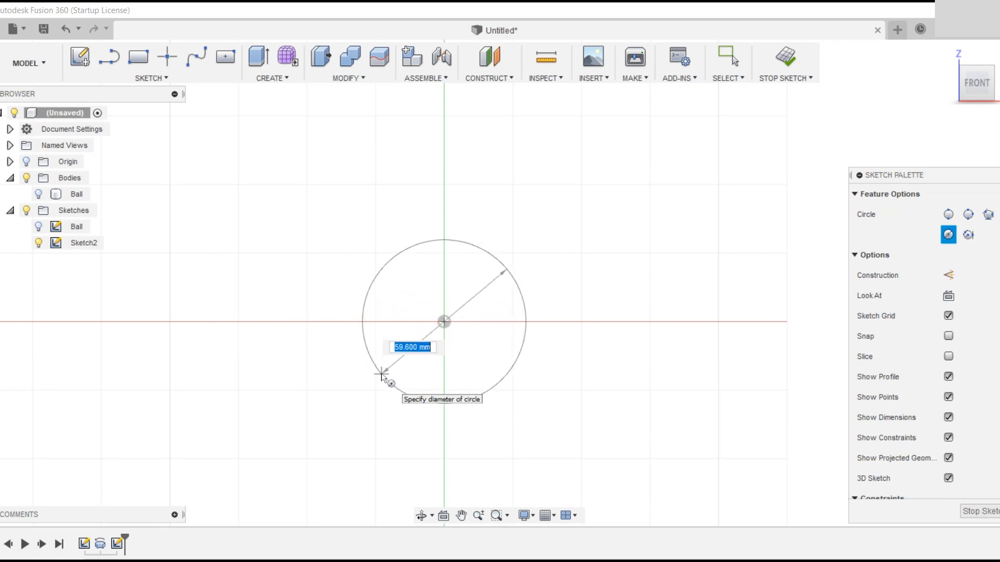
{"action": "type", "text": "62"}
{"action": "key", "text": "Return"}
{"action": "key", "text": "Escape"}
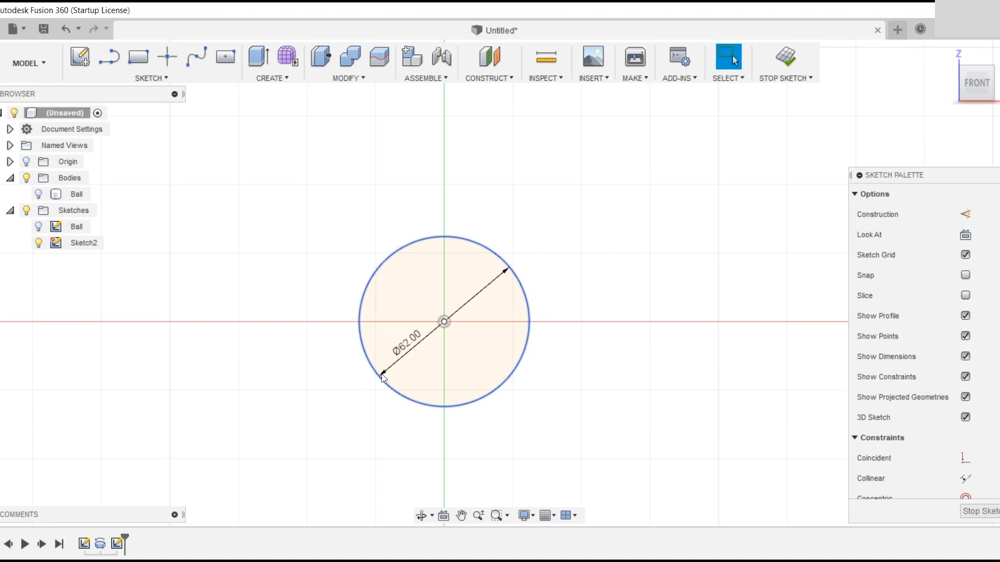
Draw a concentric 65.25 mm diameter circle at the origin and move its dimension clear of the 62 mm one.
{"action": "key", "text": "c"}
{"action": "left_click", "coordinate": [444, 322]}
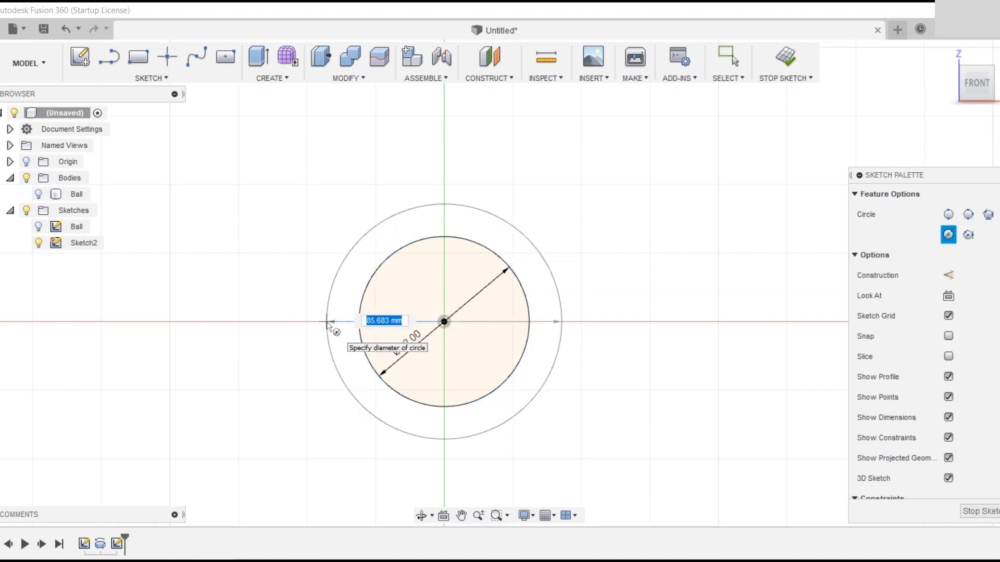
{"action": "type", "text": "65.25"}
{"action": "key", "text": "Return"}
{"action": "key", "text": "Escape"}
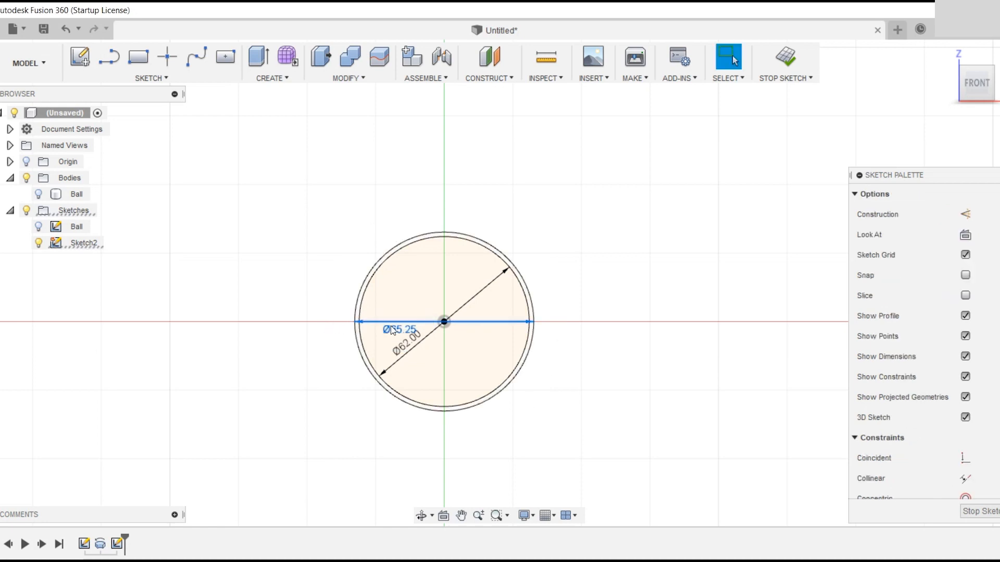
{"action": "left_click_drag", "start_coordinate": [389, 325], "coordinate": [400, 287]}
{"action": "scroll", "coordinate": [455, 281], "scroll_direction": "up", "scroll_amount": 5}
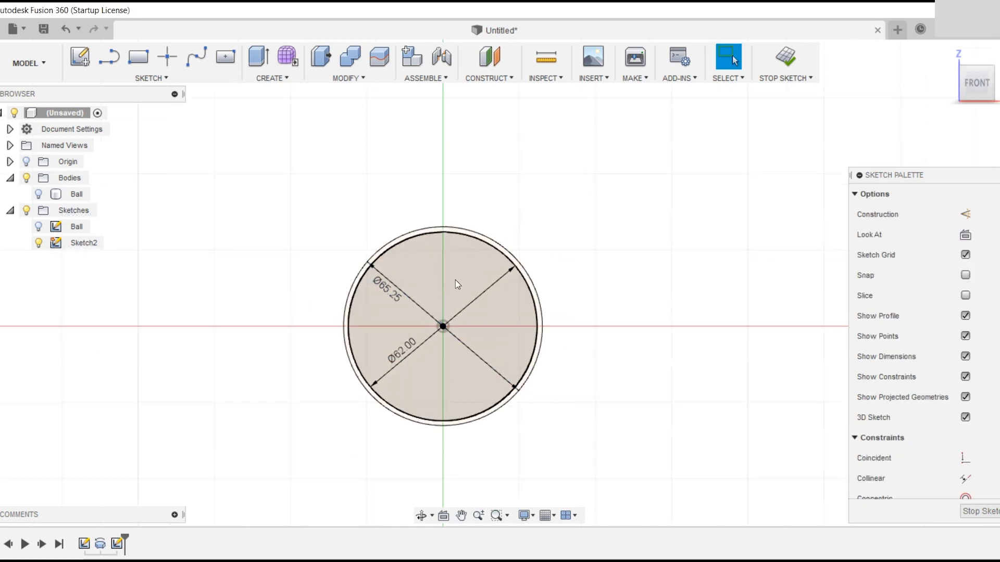
Draw a vertical line from the outer circle's top to the origin, continuing as a 42 mm horizontal line toward positive X.
{"action": "key", "text": "l"}
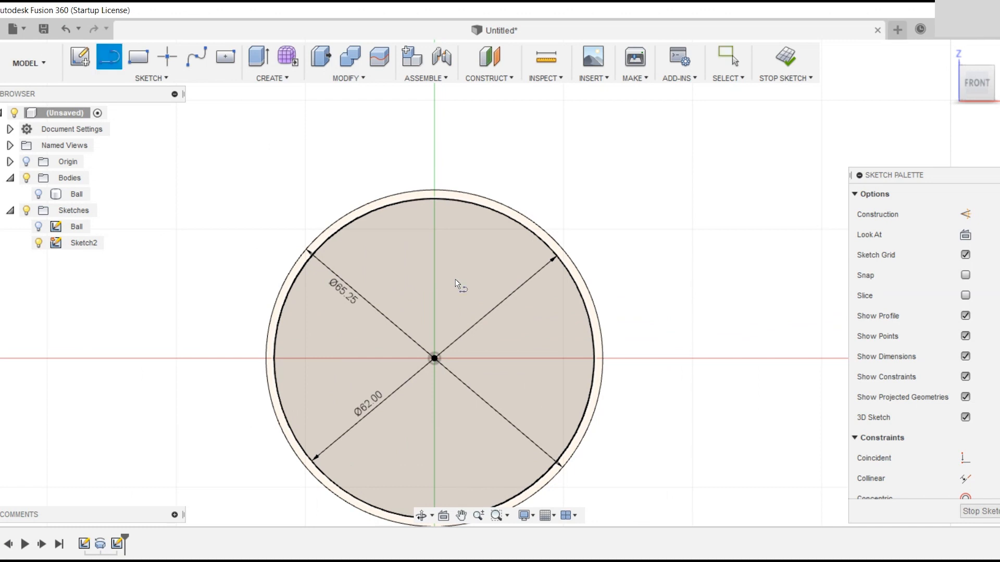
{"action": "left_click", "coordinate": [435, 191]}
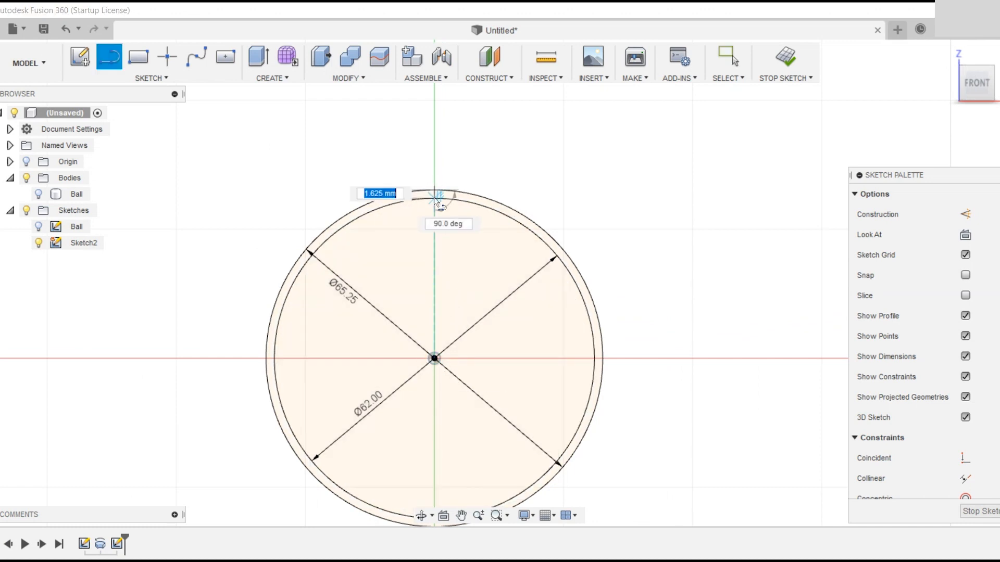
{"action": "left_click", "coordinate": [435, 359]}
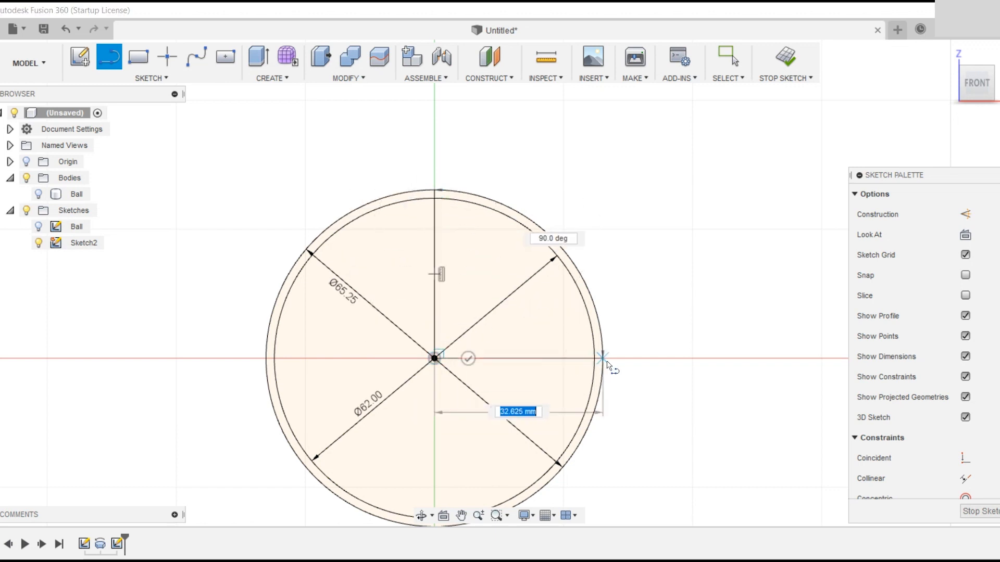
{"action": "type", "text": "42"}
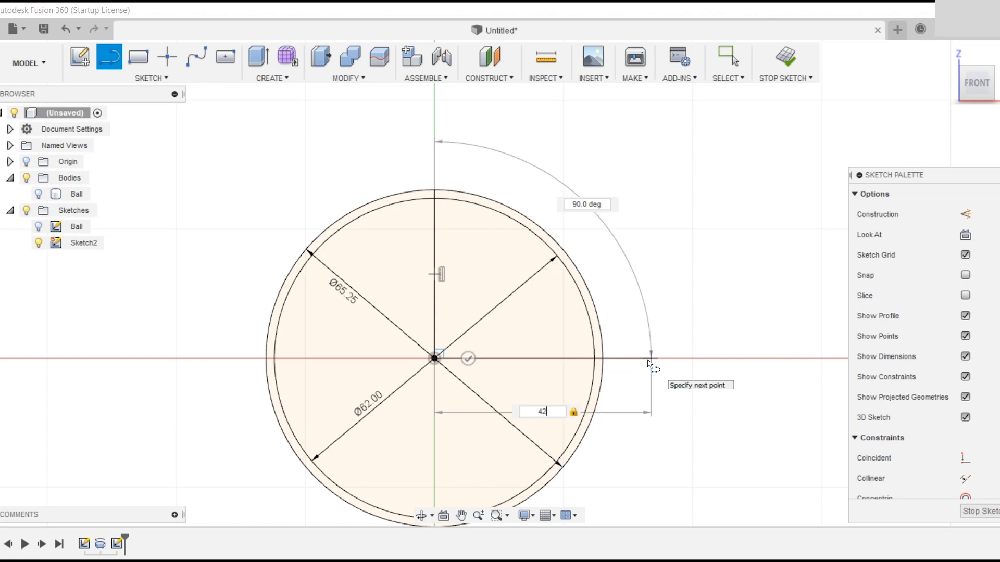
{"action": "key", "text": "Return"}
From the 42 mm line's outer end, draw a 2 mm line upward and a horizontal line back to the outer circle.
{"action": "scroll", "coordinate": [653, 358], "scroll_direction": "up", "scroll_amount": 3}
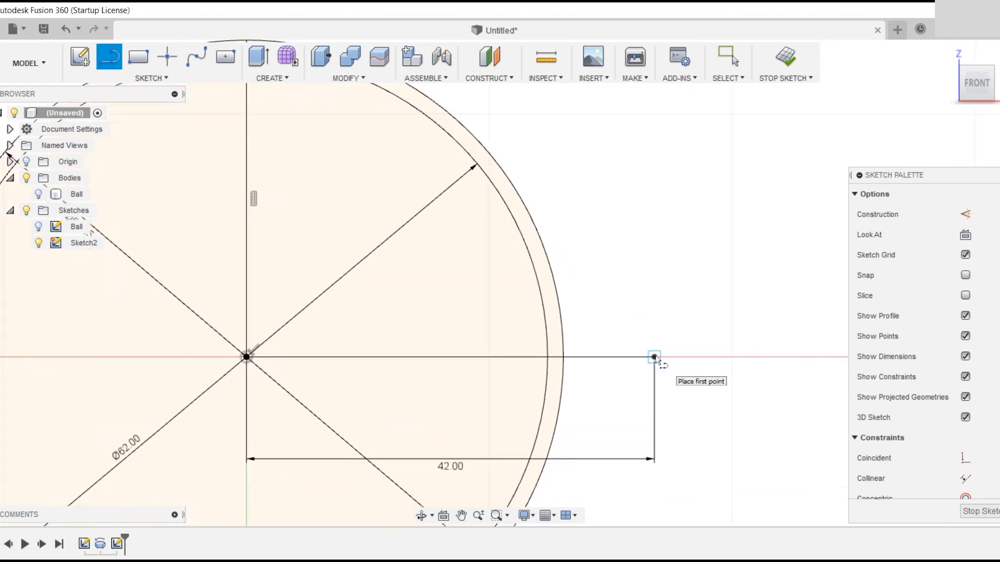
{"action": "left_click", "coordinate": [654, 358]}
{"action": "type", "text": "2"}
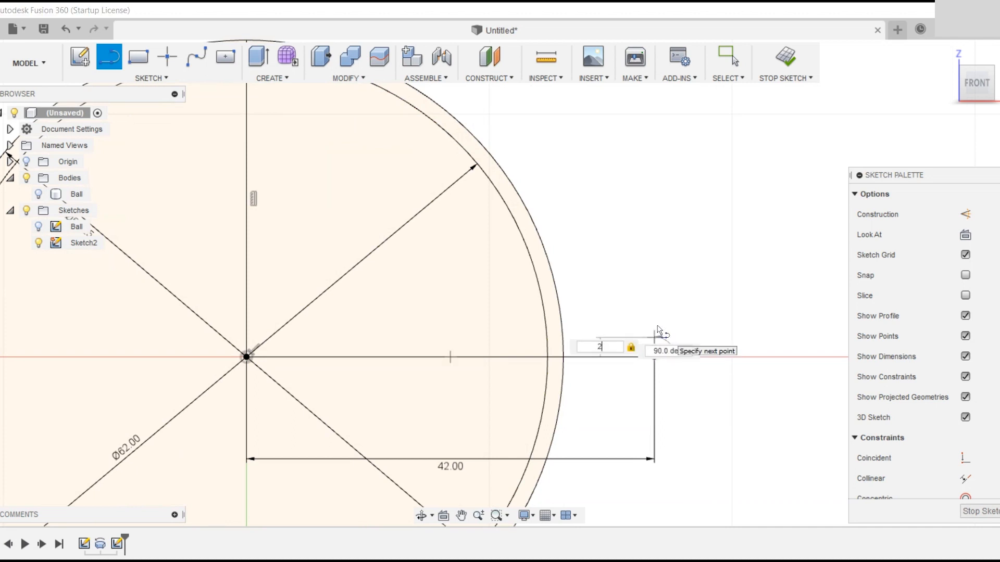
{"action": "key", "text": "Tab"}
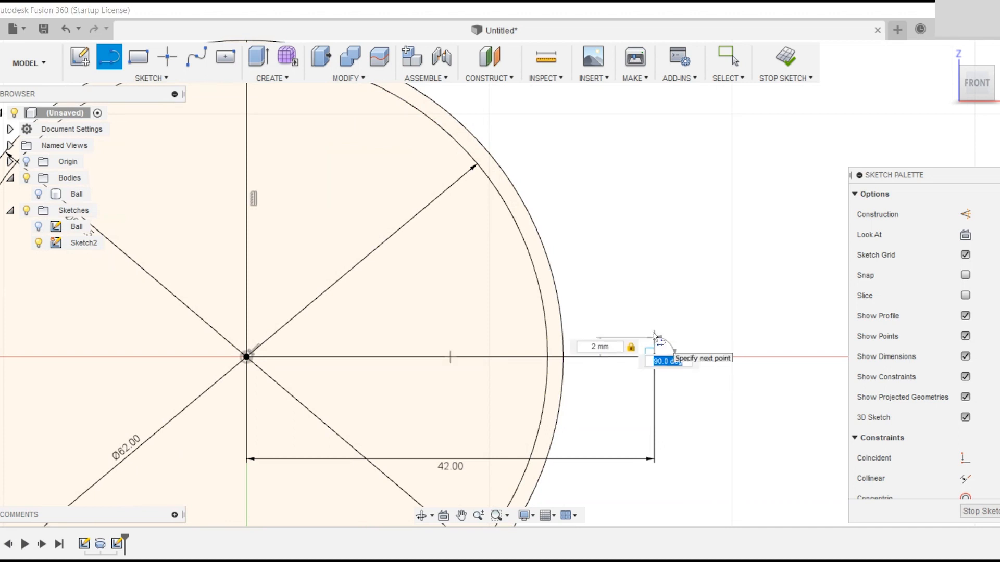
{"action": "key", "text": "Return"}
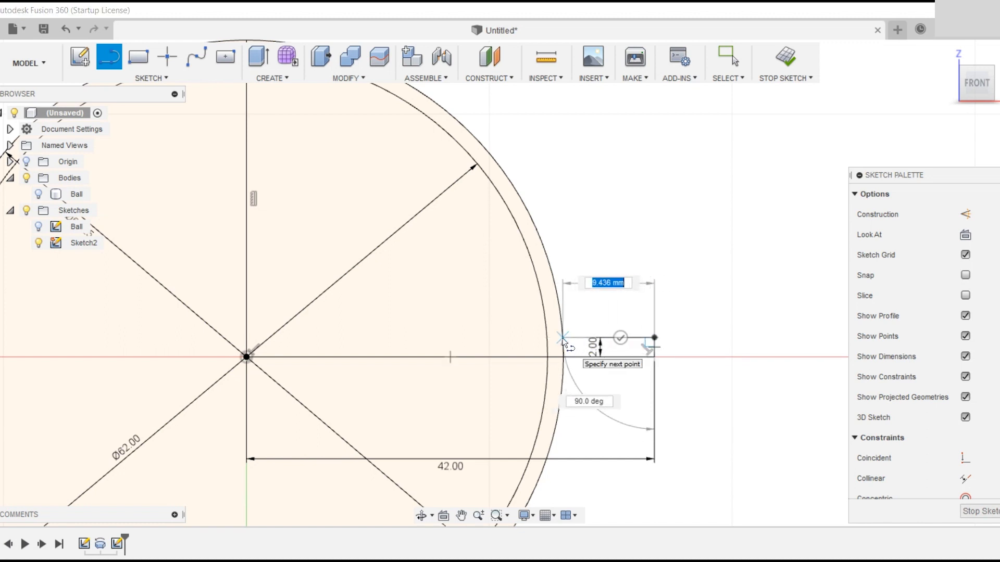
{"action": "left_click", "coordinate": [563, 339]}
Draw a 3 mm line downward from the 42 mm line's outer end and close it horizontally back to the outer circle.
{"action": "scroll", "coordinate": [672, 364], "scroll_direction": "down", "scroll_amount": 2}
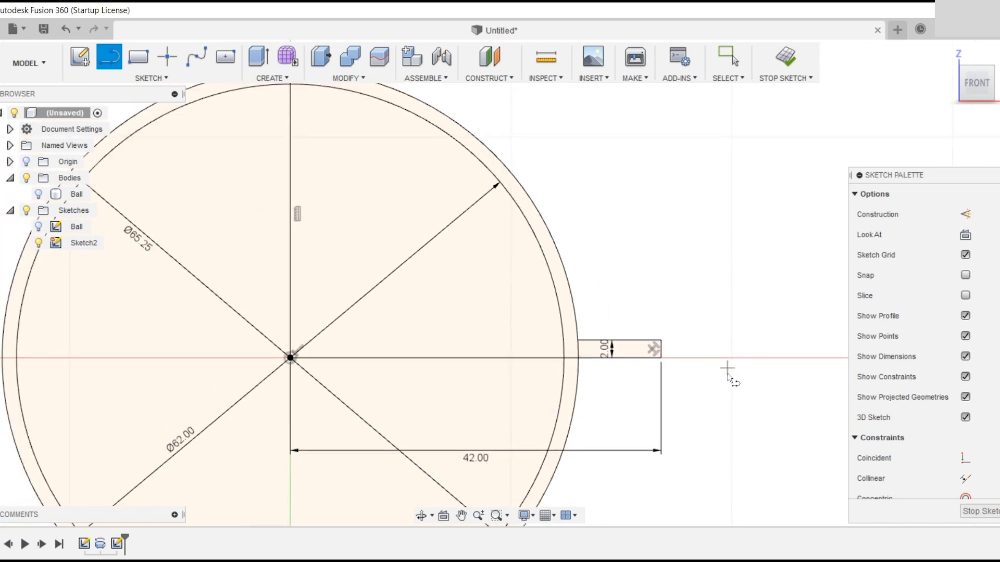
{"action": "left_click", "coordinate": [634, 288]}
{"action": "type", "text": "3"}
{"action": "key", "text": "Return"}
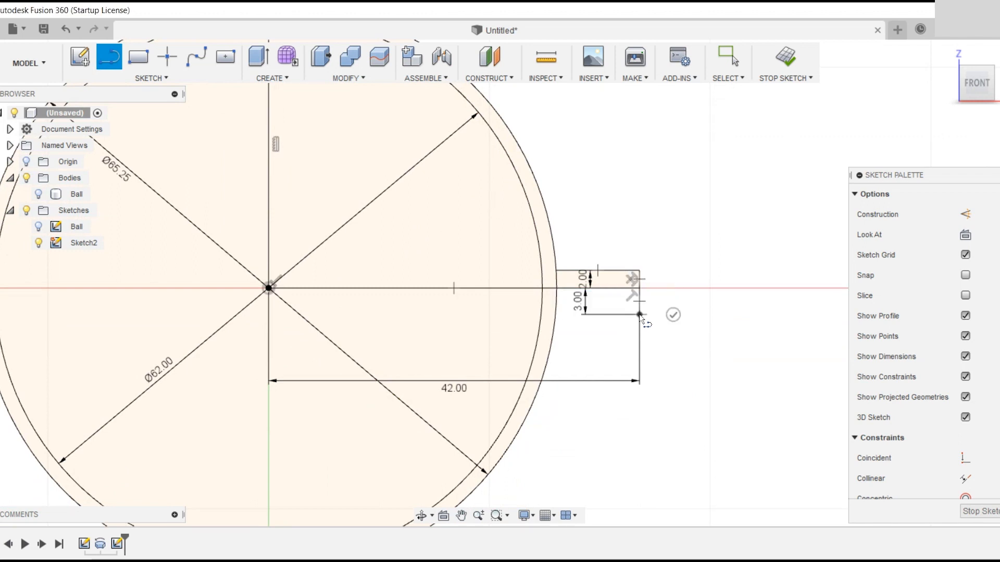
{"action": "left_click", "coordinate": [556, 314]}
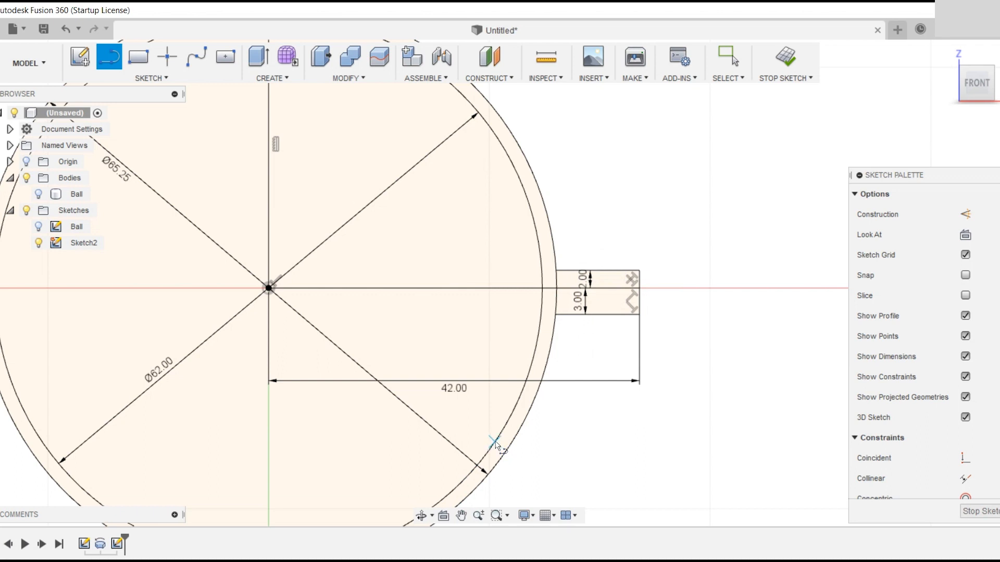
Draw a short horizontal line bridging the two circles below the flange profile.
{"action": "left_click", "coordinate": [494, 442]}
{"action": "double_click", "coordinate": [513, 442]}
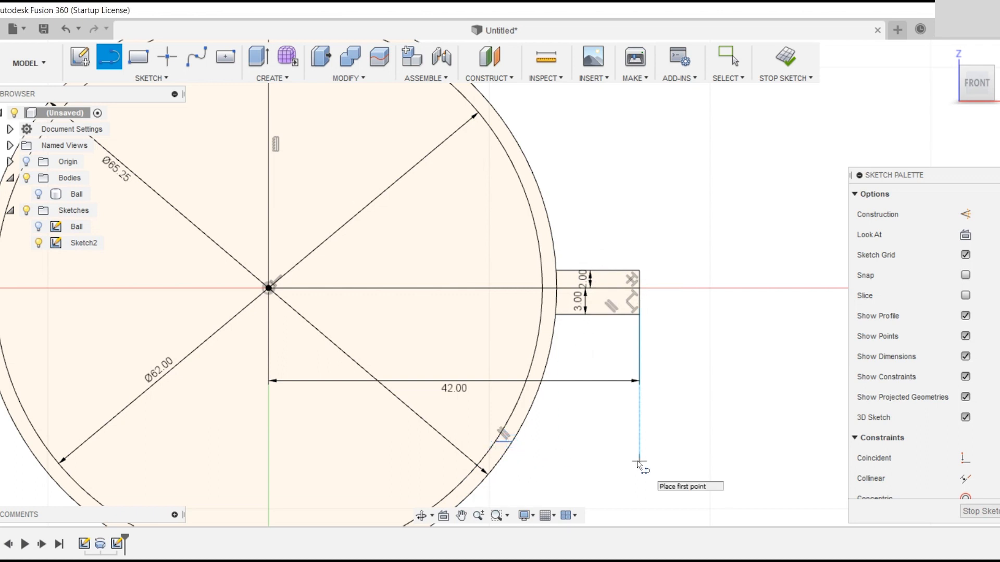
{"action": "key", "text": "Escape"}
Dimension the short bridging line 13.65 mm below the horizontal centre line and finish the sketch.
{"action": "left_click", "coordinate": [513, 290]}
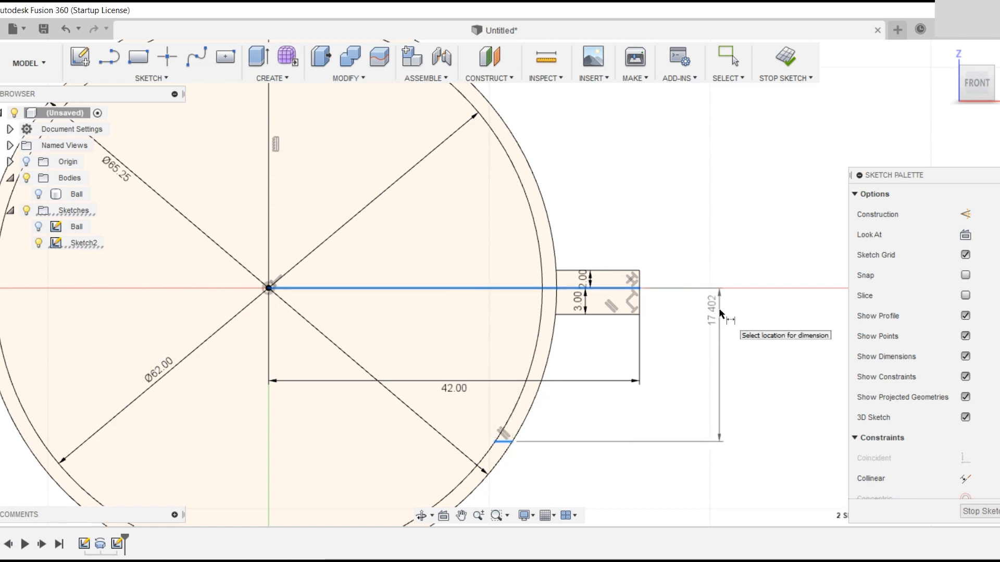
{"action": "left_click", "coordinate": [719, 311]}
{"action": "type", "text": "13.65"}
{"action": "key", "text": "Return"}
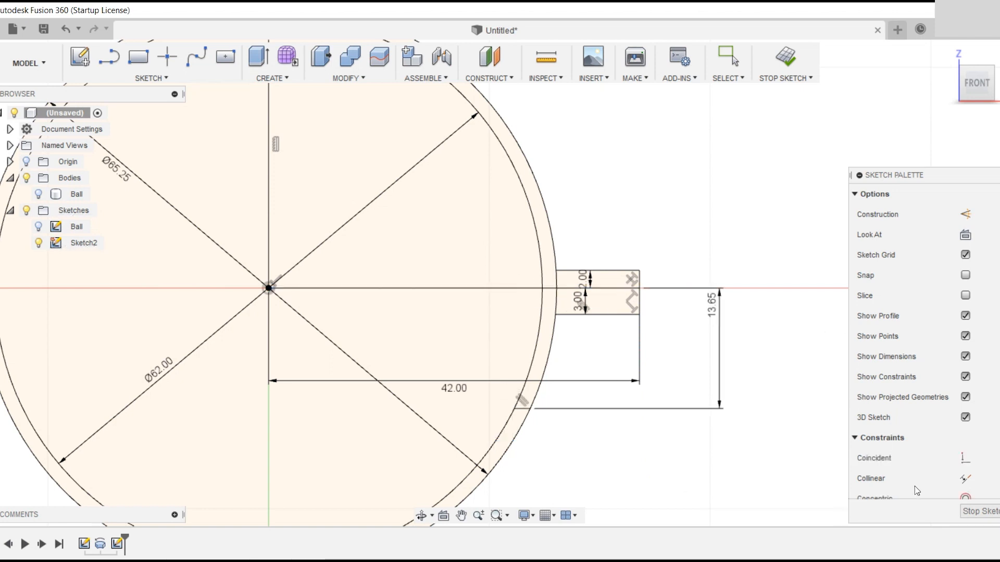
{"action": "left_click", "coordinate": [978, 512]}
Revolve the upper ring quarter and the upper flange strip 360 degrees about the vertical sketch line as a new body.
{"action": "scroll", "coordinate": [602, 183], "scroll_direction": "up", "scroll_amount": 3}
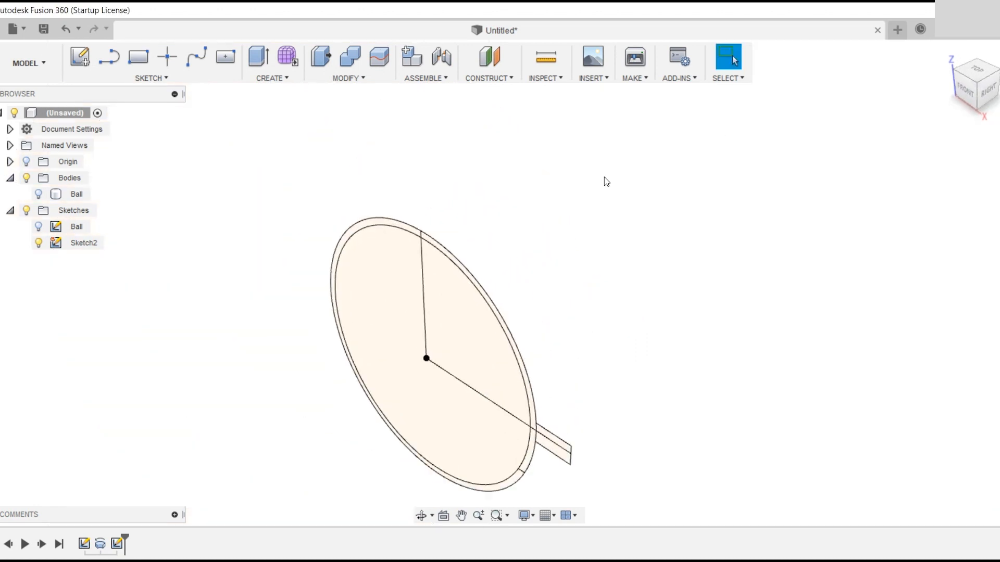
{"action": "left_click", "coordinate": [269, 78]}
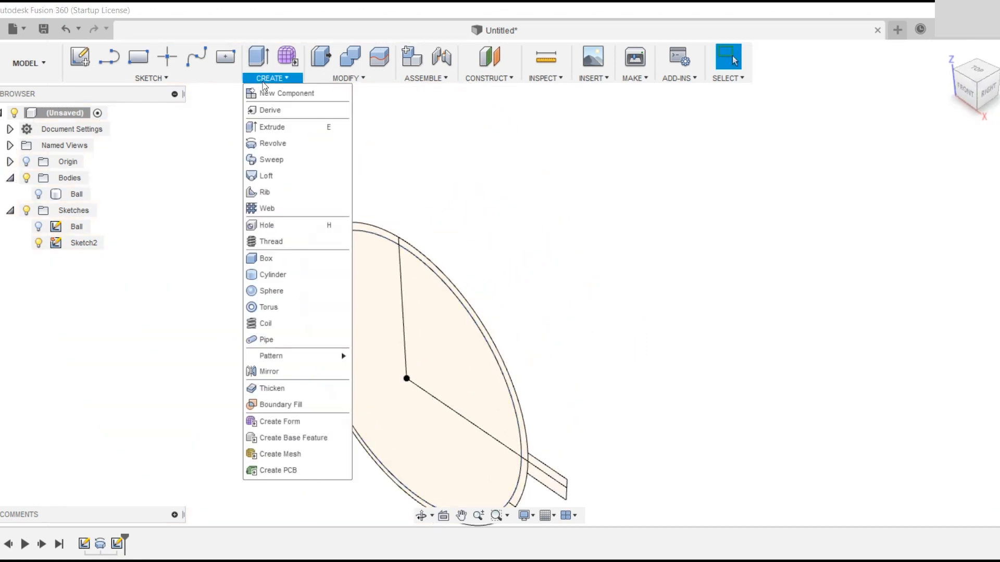
{"action": "left_click", "coordinate": [287, 144]}
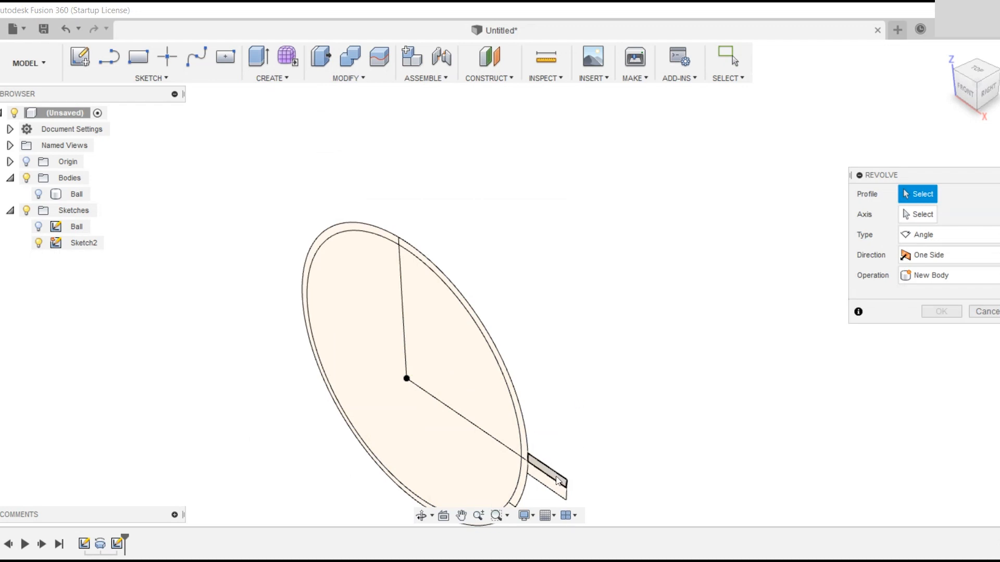
{"action": "left_click", "coordinate": [522, 456]}
{"action": "left_click", "coordinate": [522, 449]}
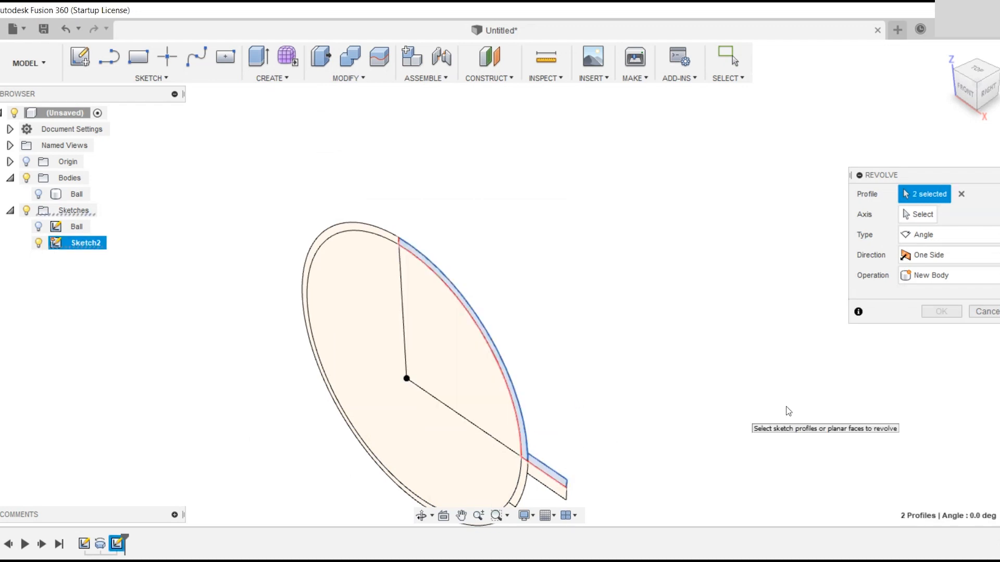
{"action": "left_click", "coordinate": [916, 212]}
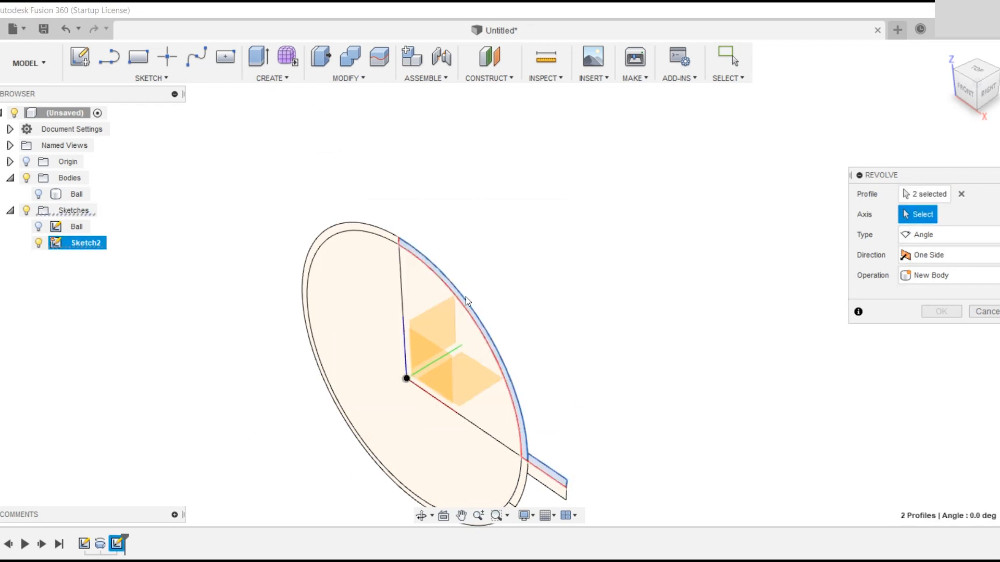
{"action": "left_click", "coordinate": [401, 294]}
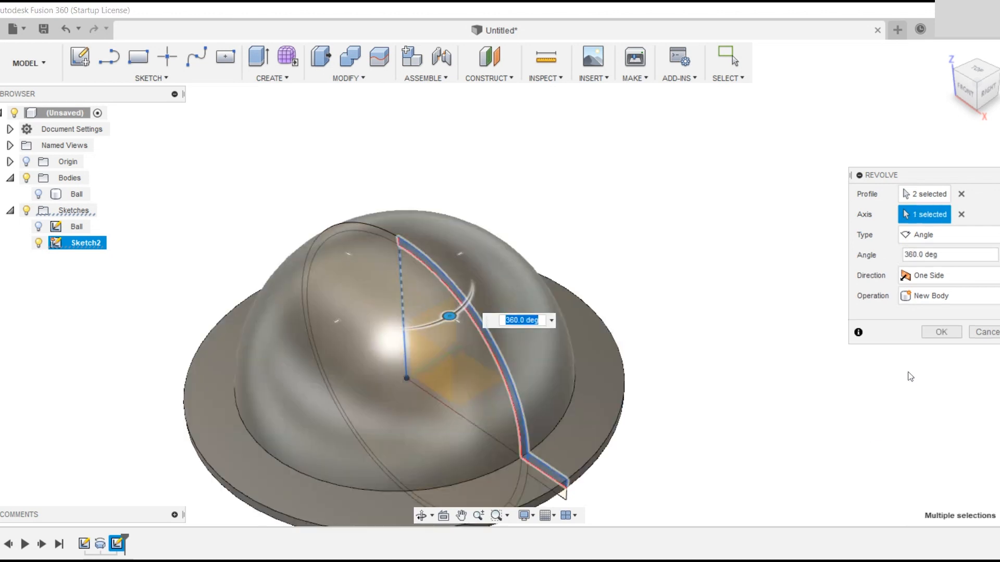
{"action": "left_click", "coordinate": [942, 332]}
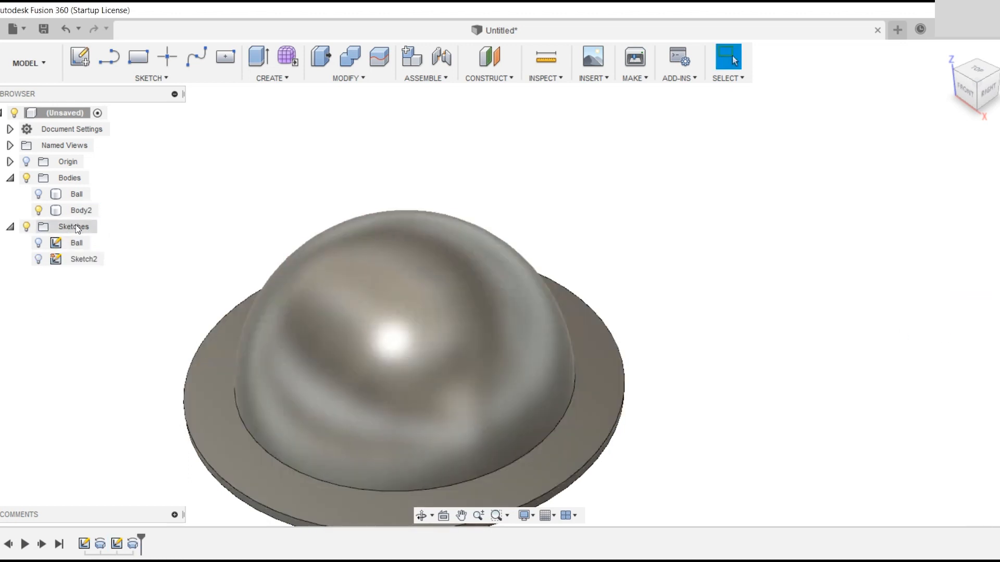
Rename the new revolved body as Shell Top.
{"action": "left_click", "coordinate": [77, 211]}
{"action": "double_click", "coordinate": [75, 211]}
{"action": "type", "text": "Shell Top"}
{"action": "key", "text": "Return"}
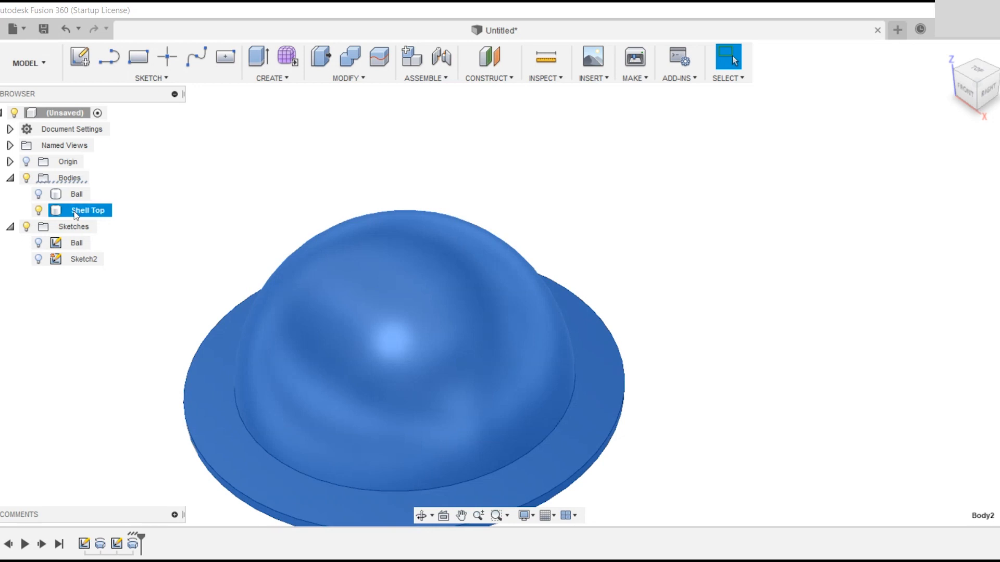
Rename the ring and flange sketch as Shells.
{"action": "left_click", "coordinate": [84, 261]}
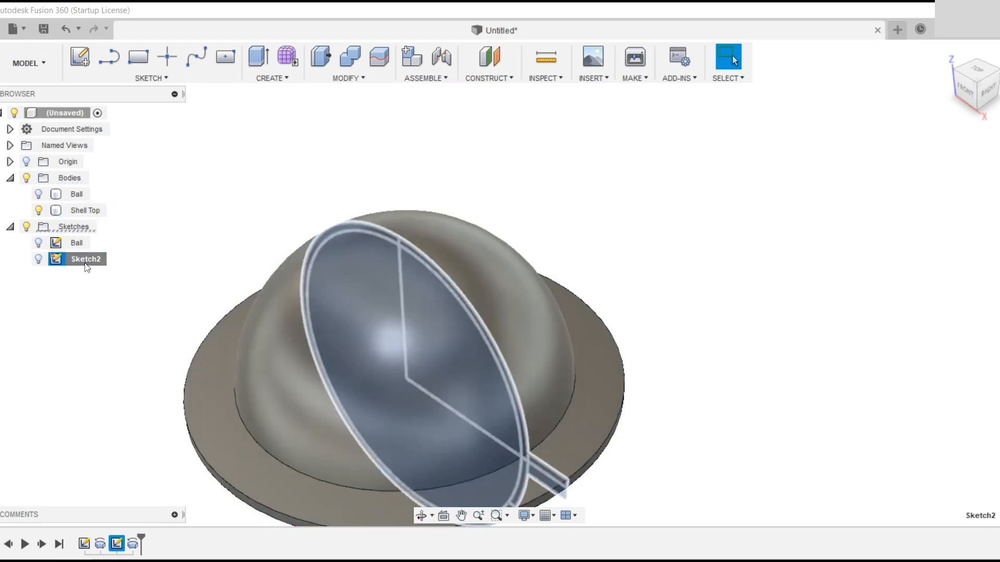
{"action": "left_click", "coordinate": [84, 260]}
{"action": "type", "text": "Shell"}
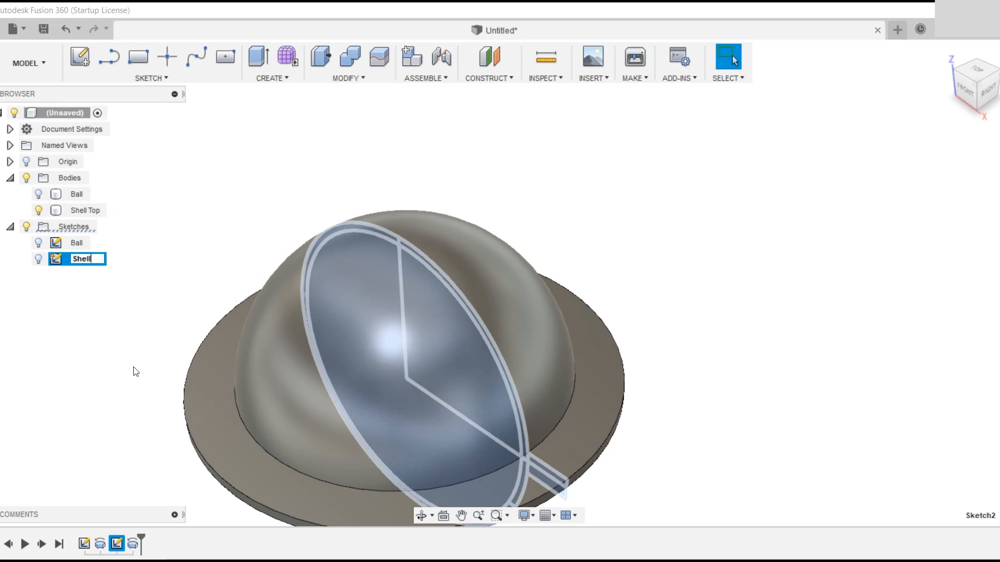
{"action": "key", "text": "Return"}
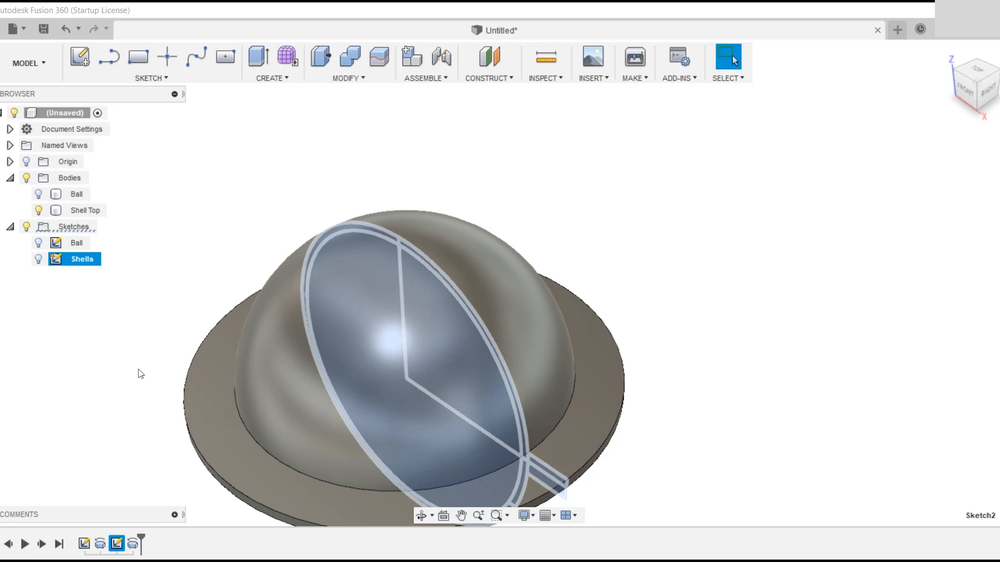
{"action": "left_click", "coordinate": [142, 371]}
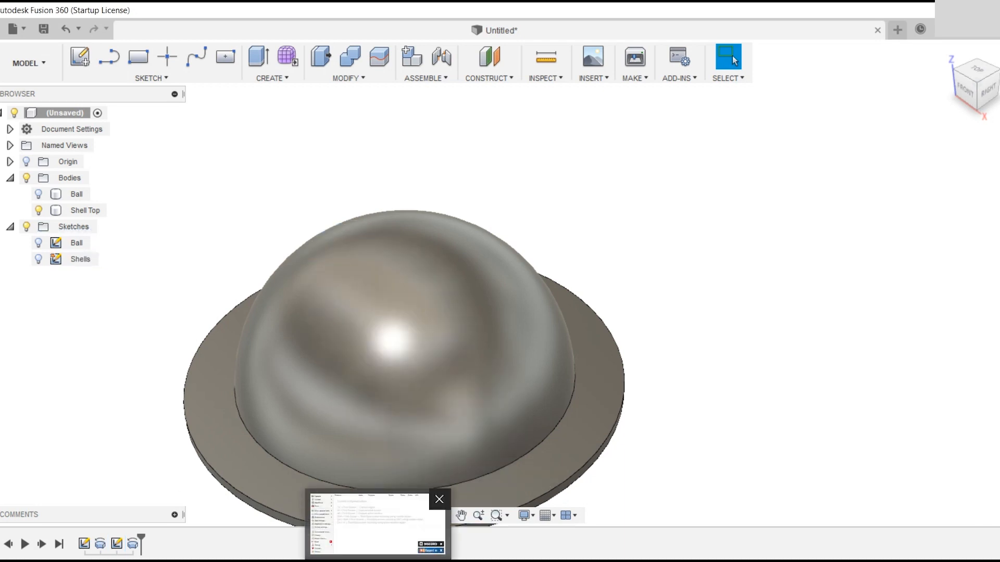
Hide the Shell Top body and start a new sketch on the horizontal XY plane.
{"action": "scroll", "coordinate": [685, 426], "scroll_direction": "down", "scroll_amount": 1}
{"action": "middle_click_drag", "start_coordinate": [685, 426], "coordinate": [687, 315]}
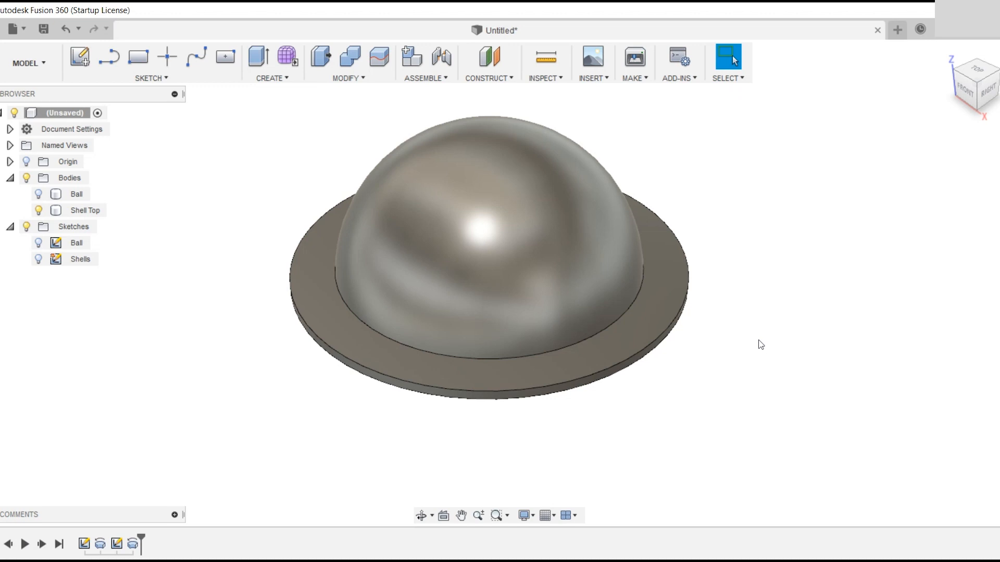
{"action": "left_click", "coordinate": [39, 211]}
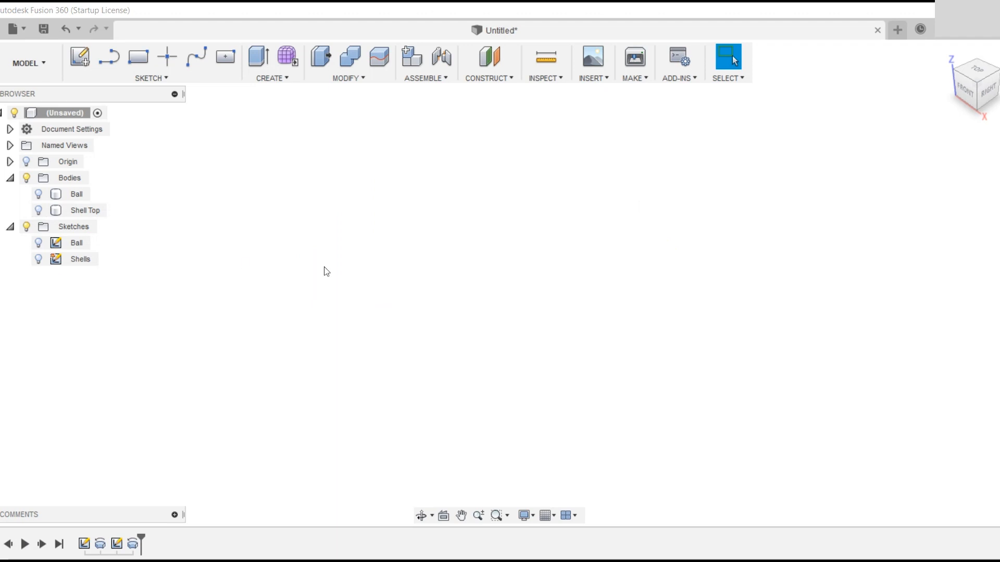
{"action": "left_click", "coordinate": [80, 56]}
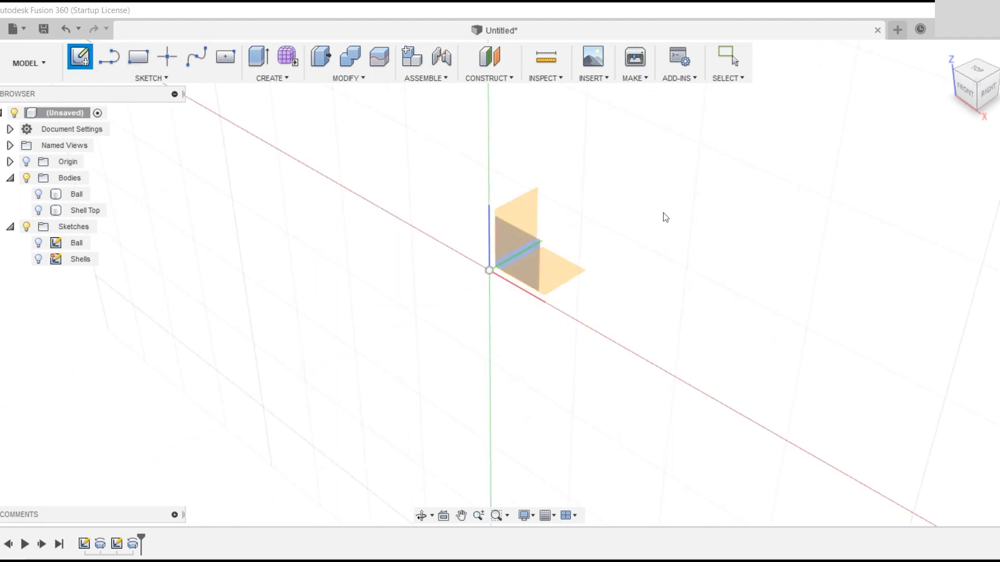
{"action": "left_click", "coordinate": [565, 278]}
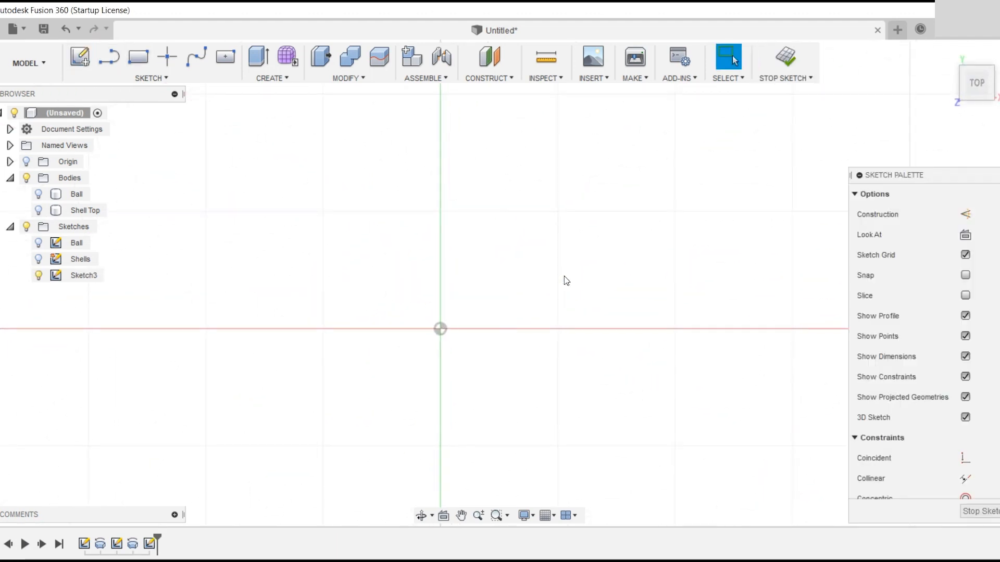
{"action": "mouse_move", "coordinate": [509, 384]}
{"action": "middle_mouse_down"}
{"action": "mouse_move", "coordinate": [595, 377]}
{"action": "mouse_move", "coordinate": [565, 348]}
{"action": "middle_mouse_up"}
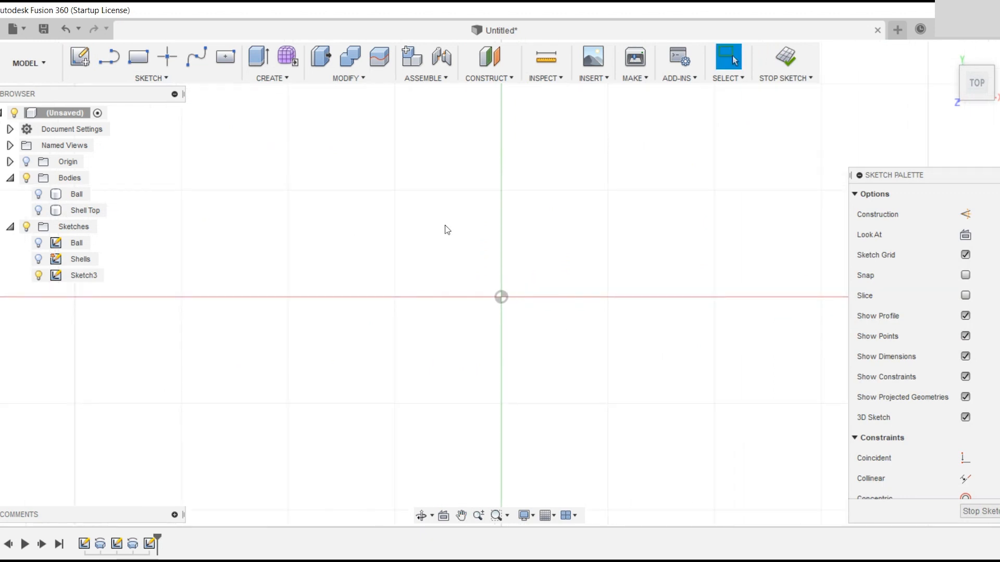
Draw a center rectangle 2" wide and 2.062" high, centered on the sketch origin.
{"action": "left_click", "coordinate": [226, 57]}
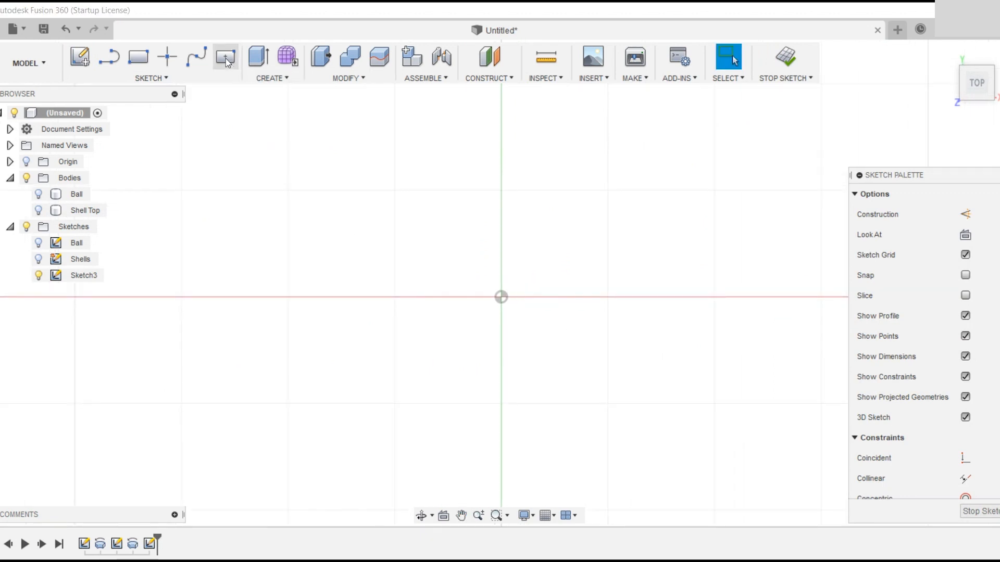
{"action": "scroll", "coordinate": [503, 298], "scroll_direction": "down", "scroll_amount": 3}
{"action": "middle_click_drag", "start_coordinate": [502, 298], "coordinate": [532, 331]}
{"action": "left_click", "coordinate": [532, 332]}
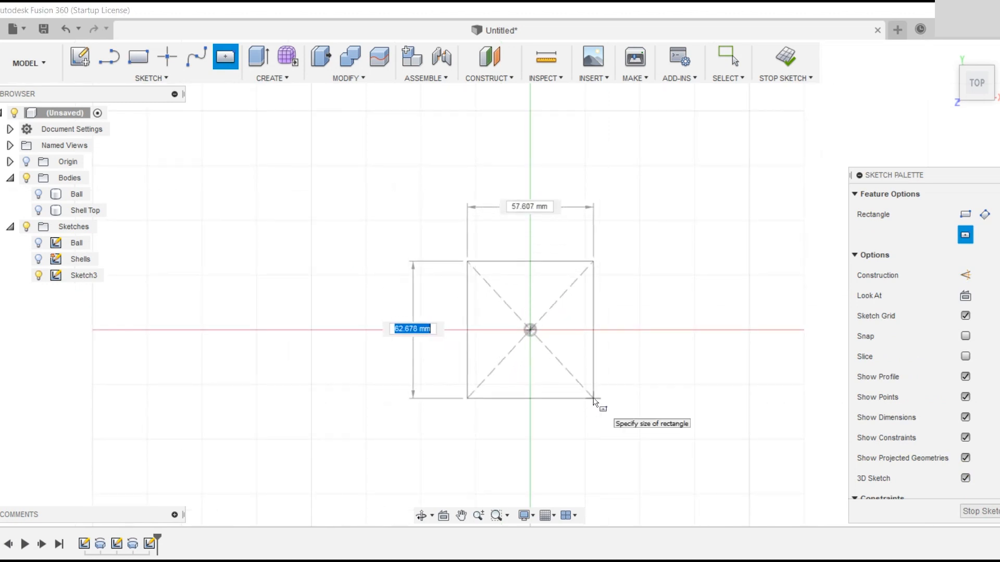
{"action": "key", "text": "Tab"}
{"action": "type", "text": "2\""}
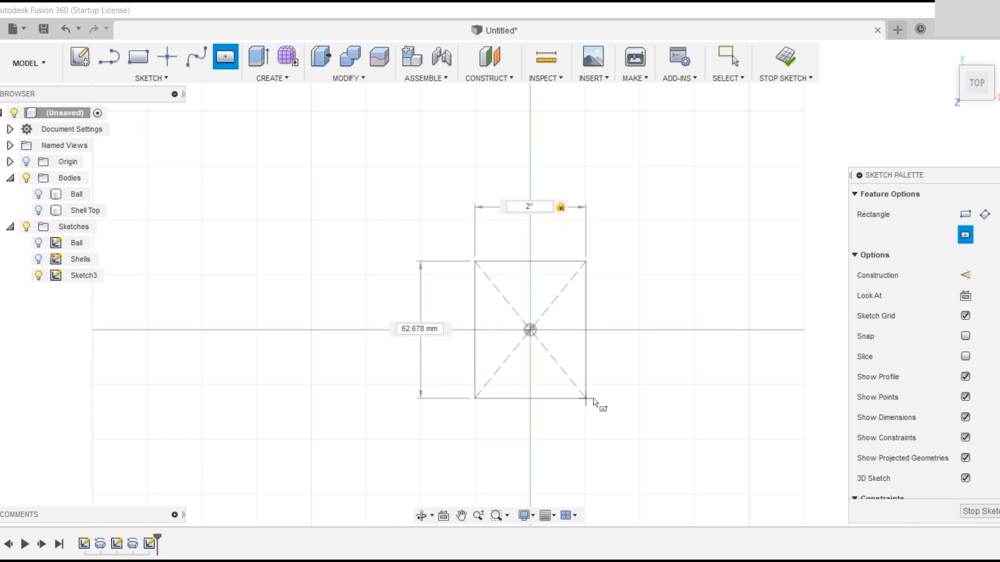
{"action": "key", "text": "Tab"}
{"action": "type", "text": "2.062\""}
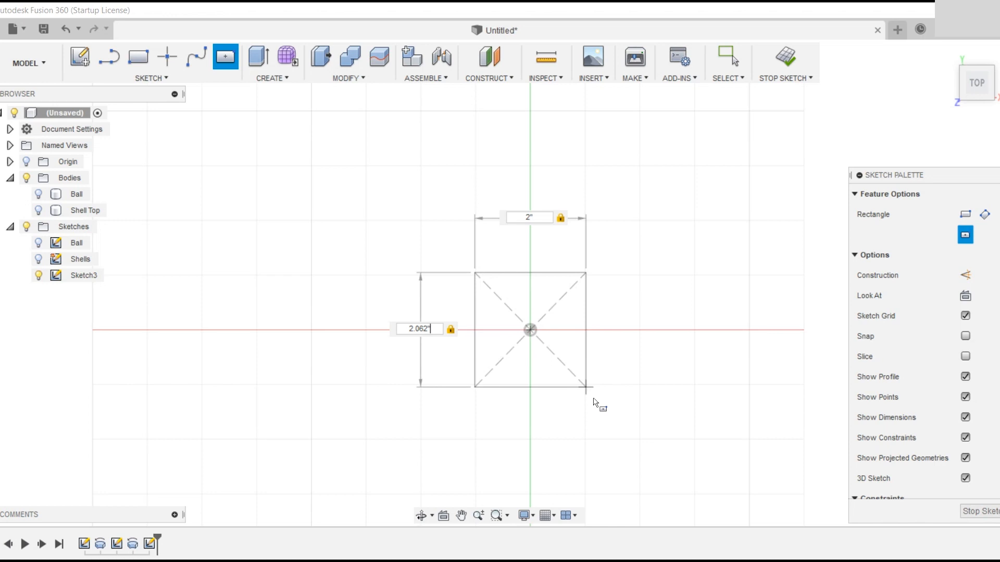
{"action": "key", "text": "Return"}
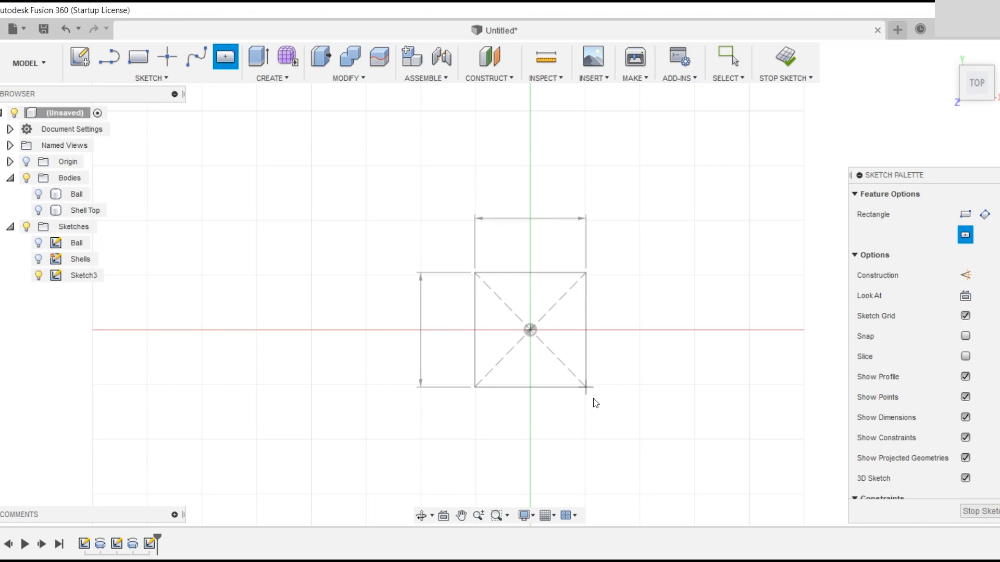
{"action": "key", "text": "Escape"}
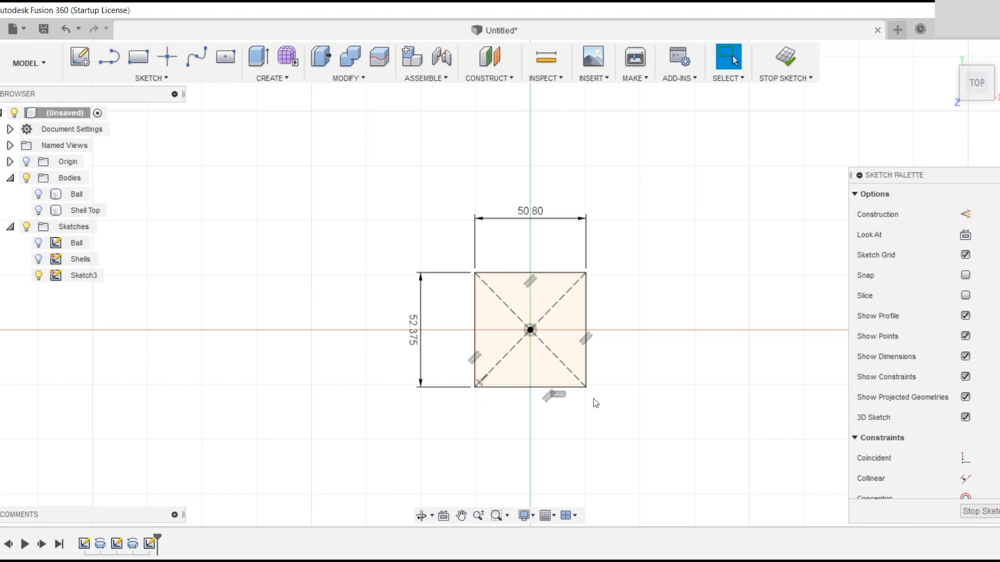
Fillet all four corners of the rectangle in one sketch fillet operation.
{"action": "scroll", "coordinate": [594, 399], "scroll_direction": "up", "scroll_amount": 2}
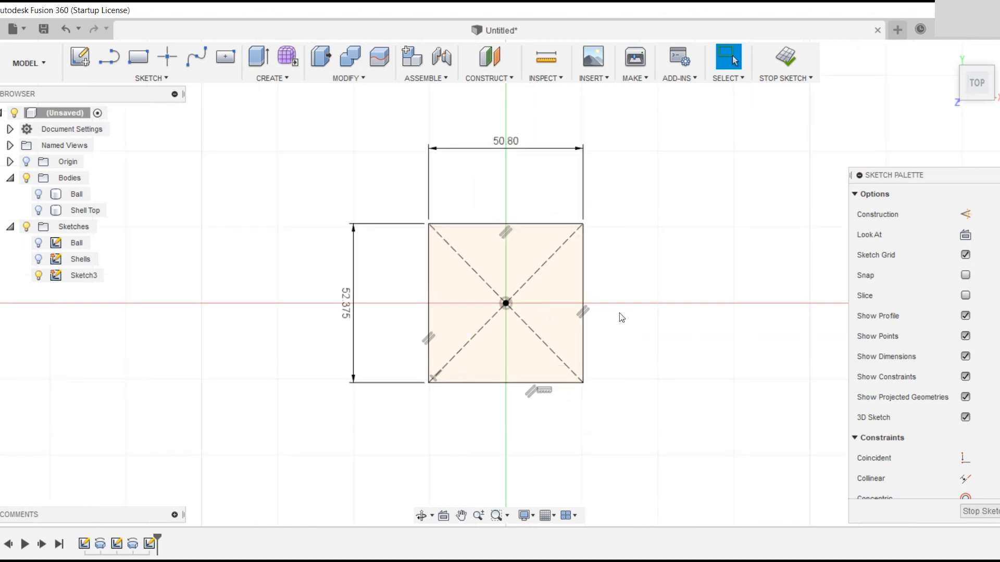
{"action": "middle_click_drag", "start_coordinate": [631, 358], "coordinate": [573, 378]}
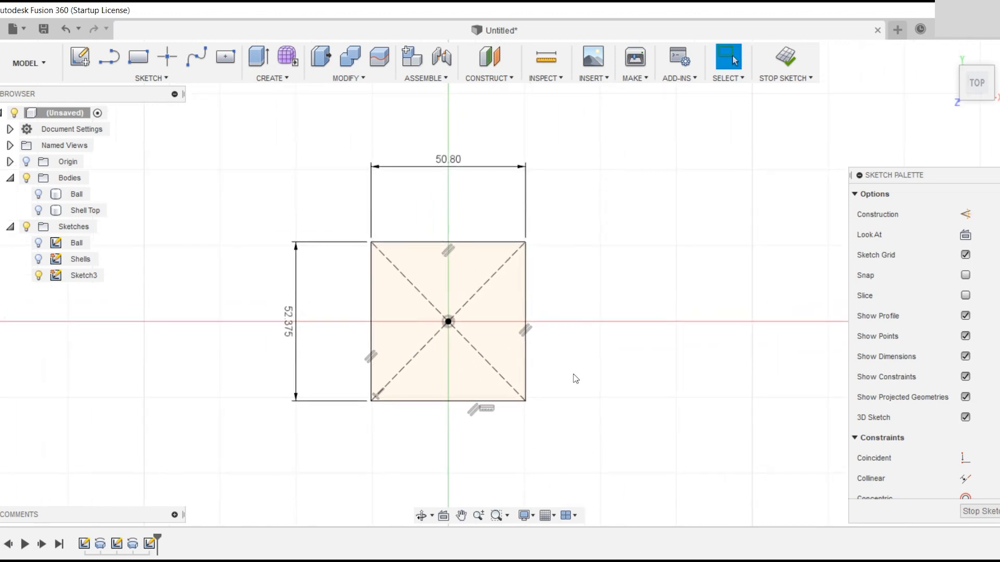
{"action": "left_click", "coordinate": [132, 77]}
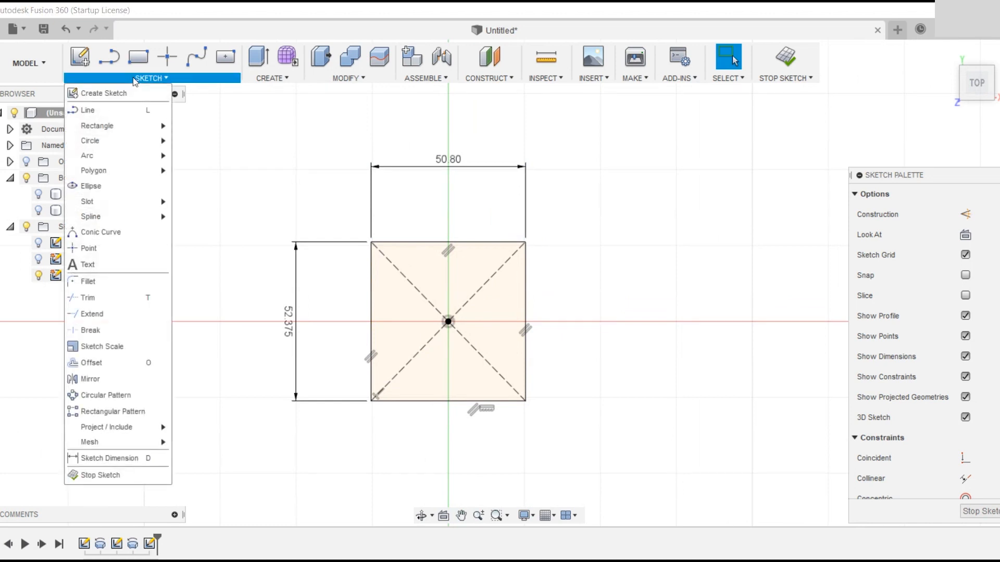
{"action": "left_click", "coordinate": [129, 283]}
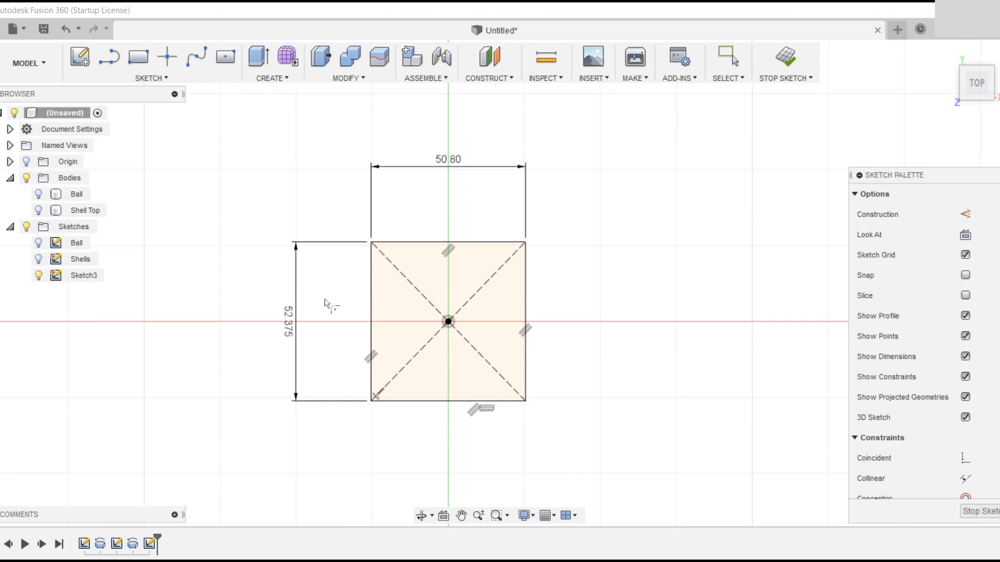
{"action": "left_click", "coordinate": [372, 290]}
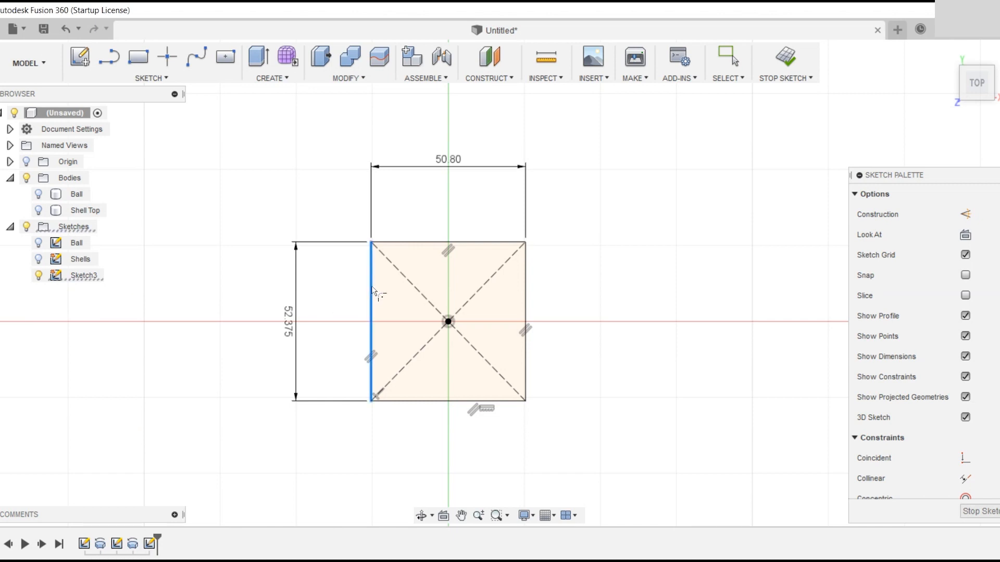
{"action": "left_click", "coordinate": [414, 244]}
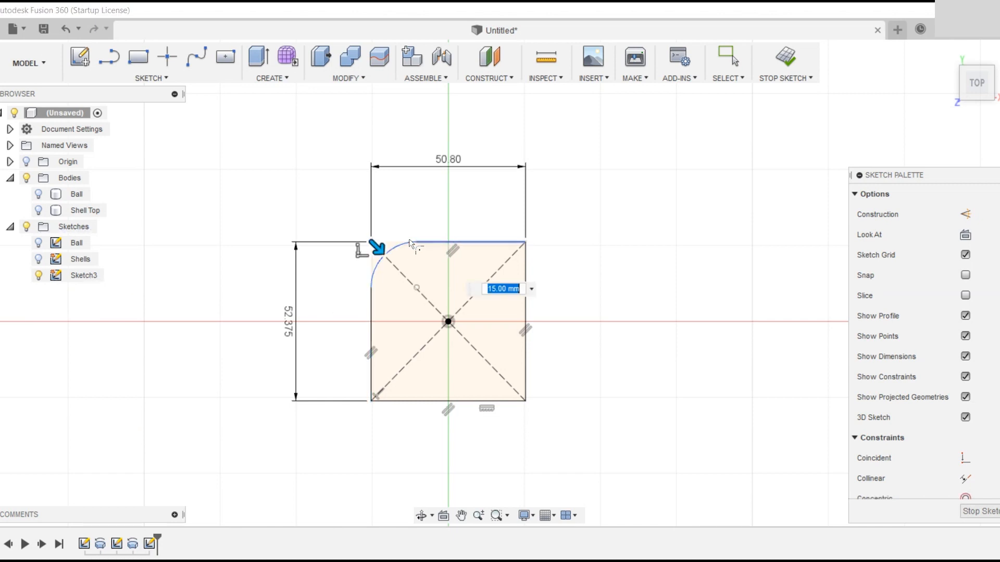
{"action": "left_click", "coordinate": [525, 263]}
{"action": "left_click", "coordinate": [514, 248]}
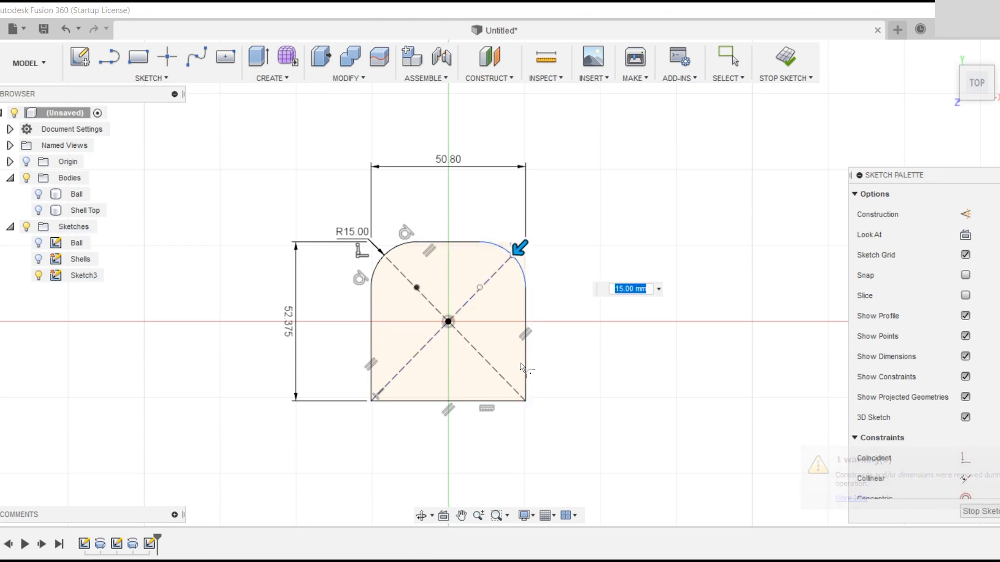
{"action": "key", "text": "Return"}
{"action": "left_click", "coordinate": [453, 400]}
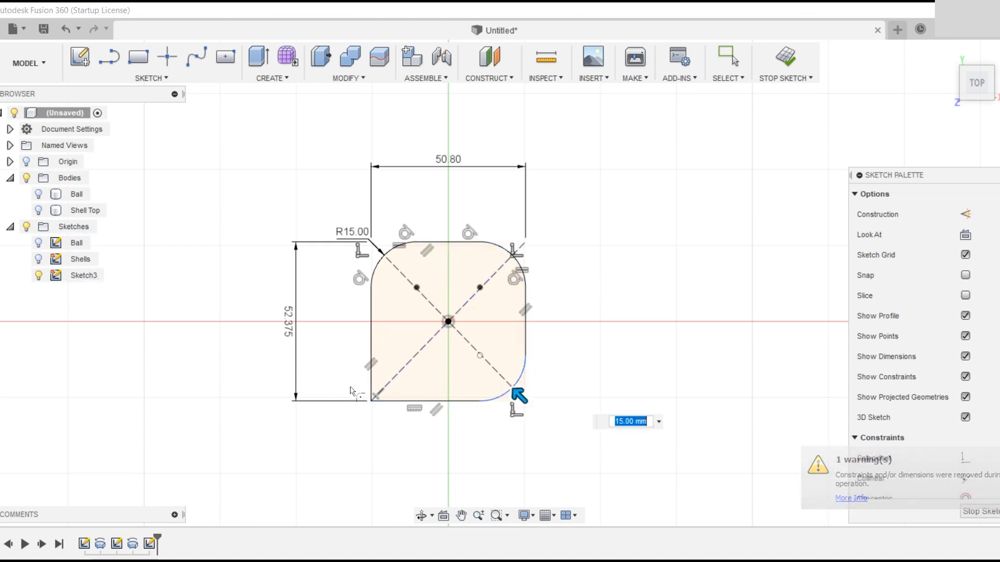
{"action": "left_click", "coordinate": [405, 403]}
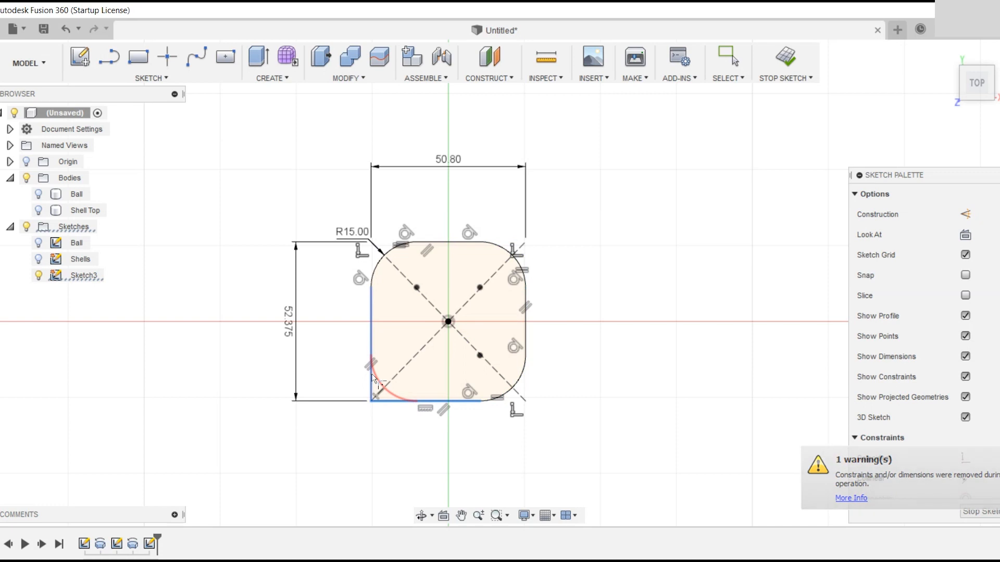
{"action": "left_click", "coordinate": [371, 379]}
Set the shared corner fillet radius to 0.75" and finish the sketch.
{"action": "type", "text": "0.75"}
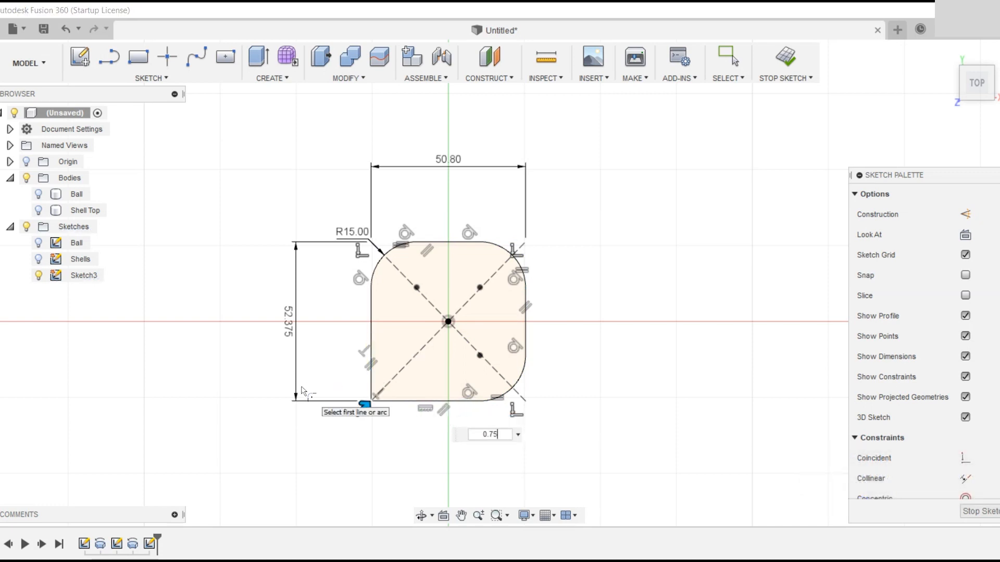
{"action": "type", "text": "\""}
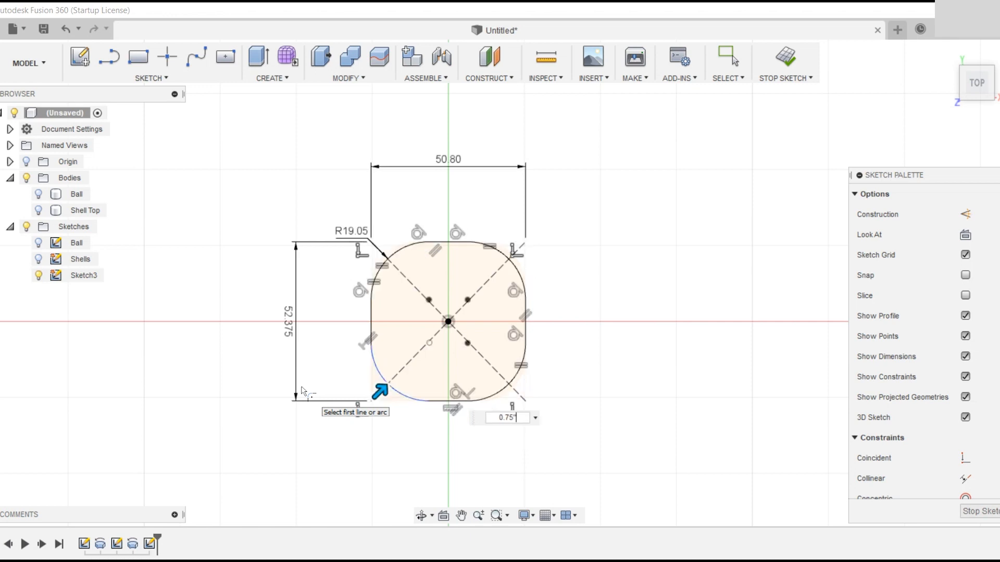
{"action": "key", "text": "Return"}
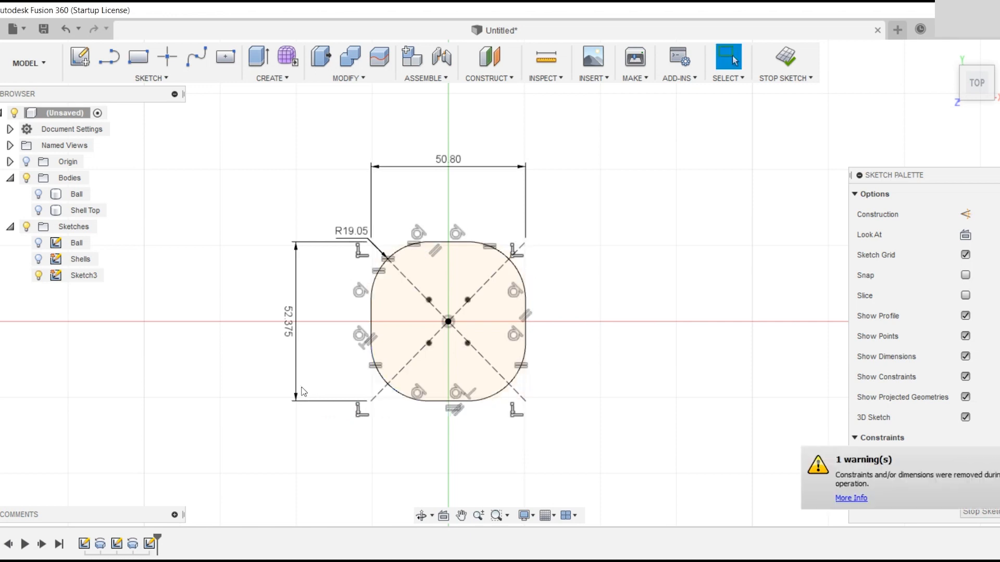
{"action": "left_click", "coordinate": [784, 58]}
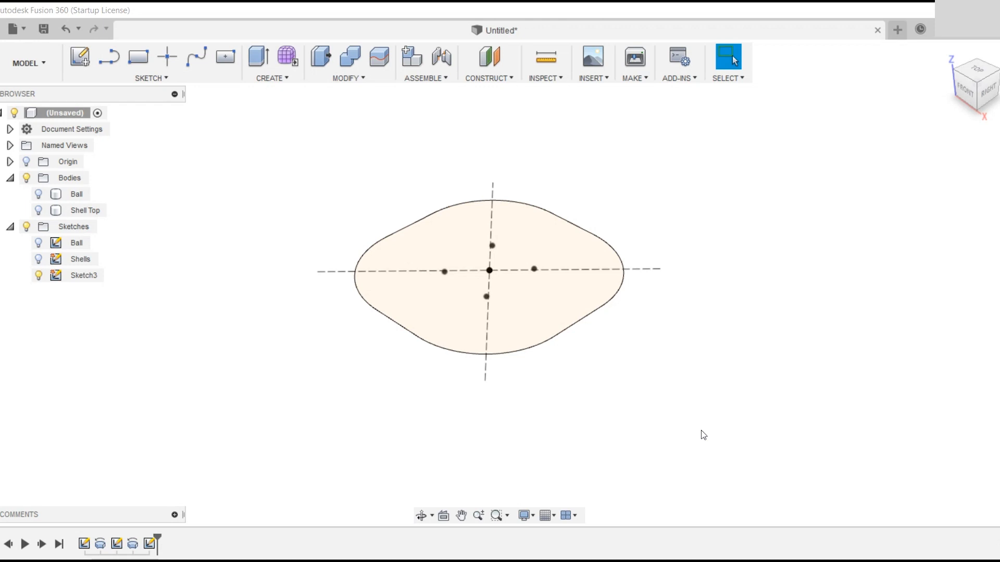
Extrude the rounded rectangle profile about 41 mm upward as a cut through the Shell Top body.
{"action": "left_click", "coordinate": [39, 210]}
{"action": "left_click", "coordinate": [39, 211]}
{"action": "left_click", "coordinate": [258, 56]}
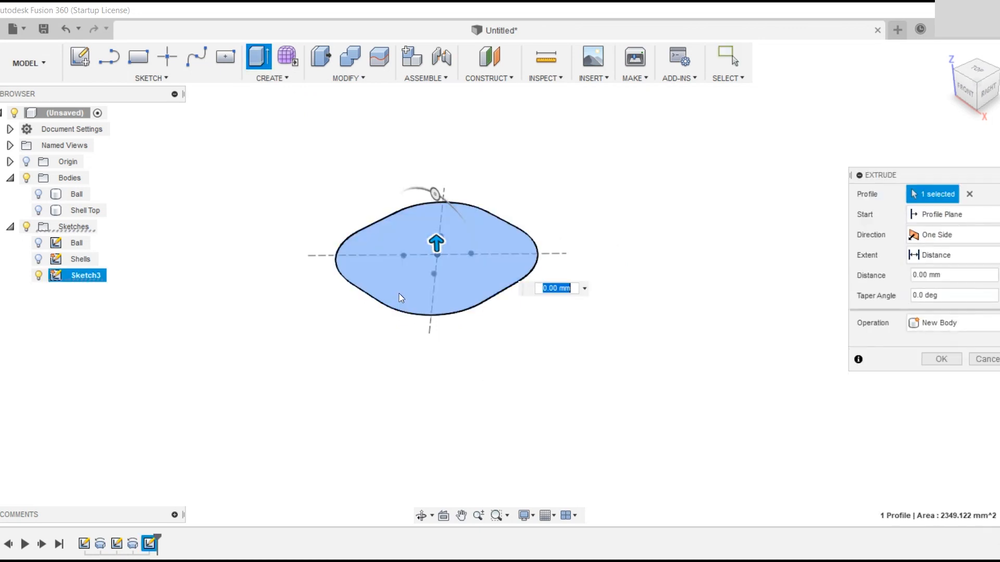
{"action": "left_click_drag", "start_coordinate": [435, 240], "coordinate": [431, 109]}
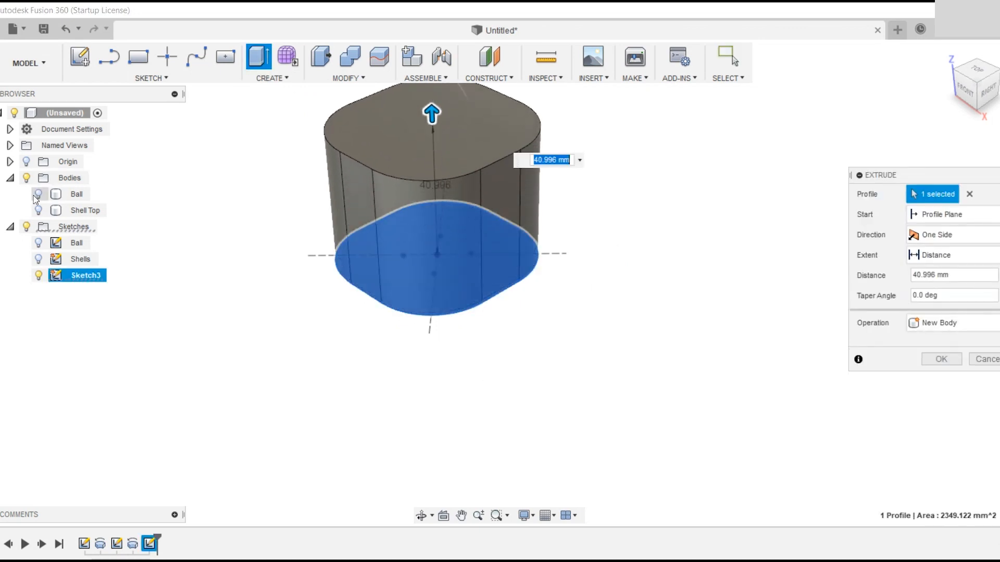
{"action": "left_click", "coordinate": [39, 210]}
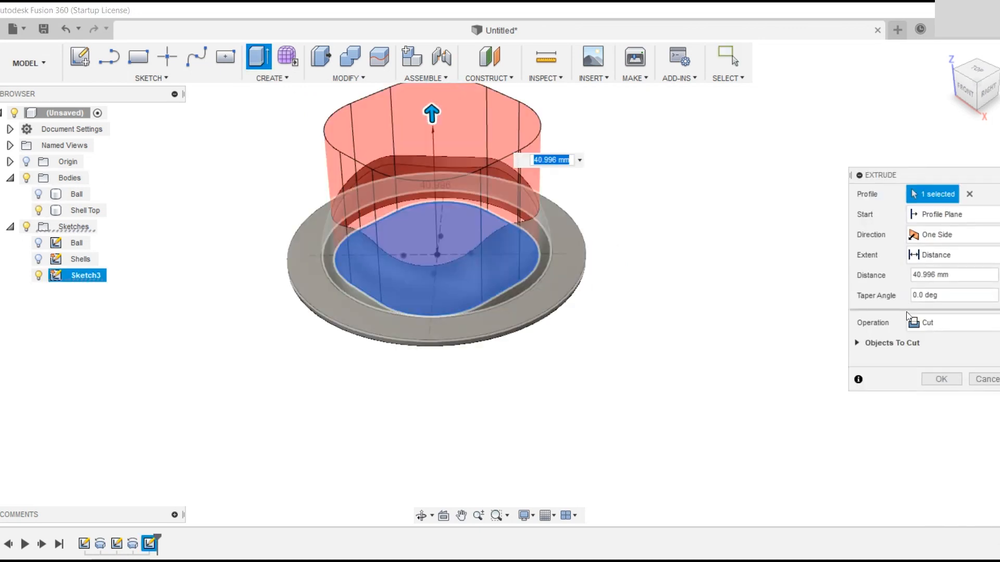
{"action": "left_click", "coordinate": [953, 380]}
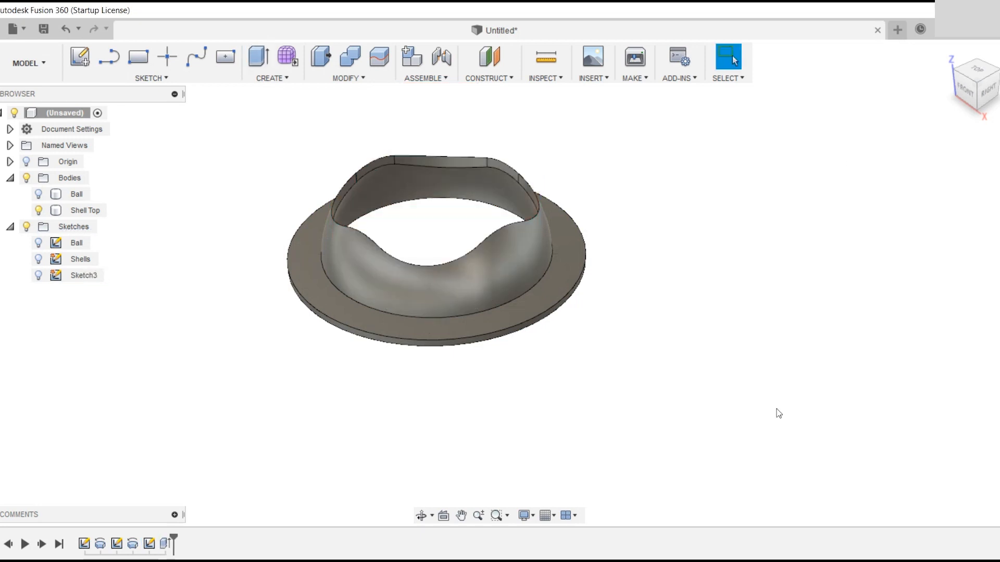
Hide the Shell Top body and show the Shells sketch.
{"action": "middle_click_drag", "start_coordinate": [644, 396], "coordinate": [661, 465], "text": "shift"}
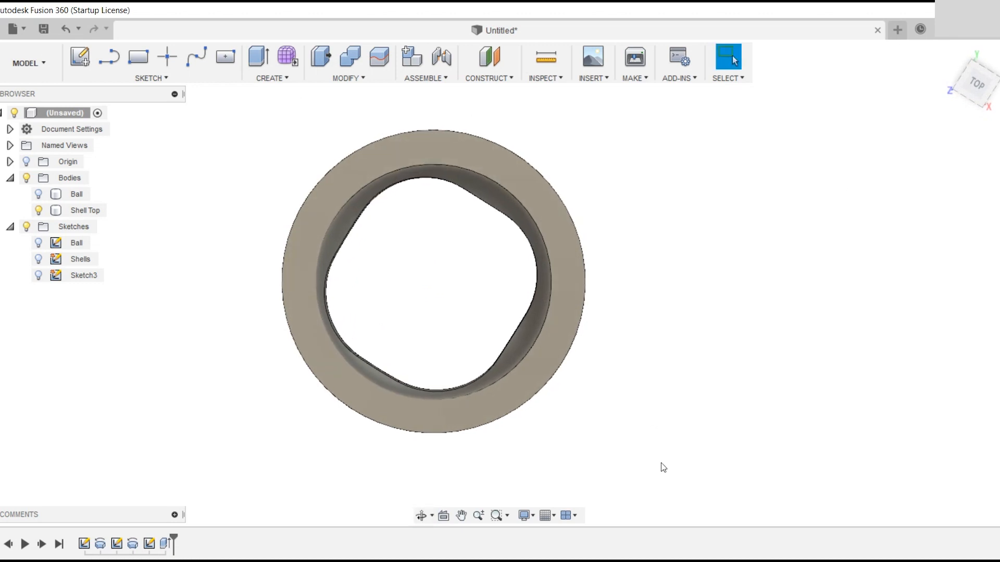
{"action": "middle_click_drag", "start_coordinate": [663, 467], "coordinate": [654, 368], "text": "shift"}
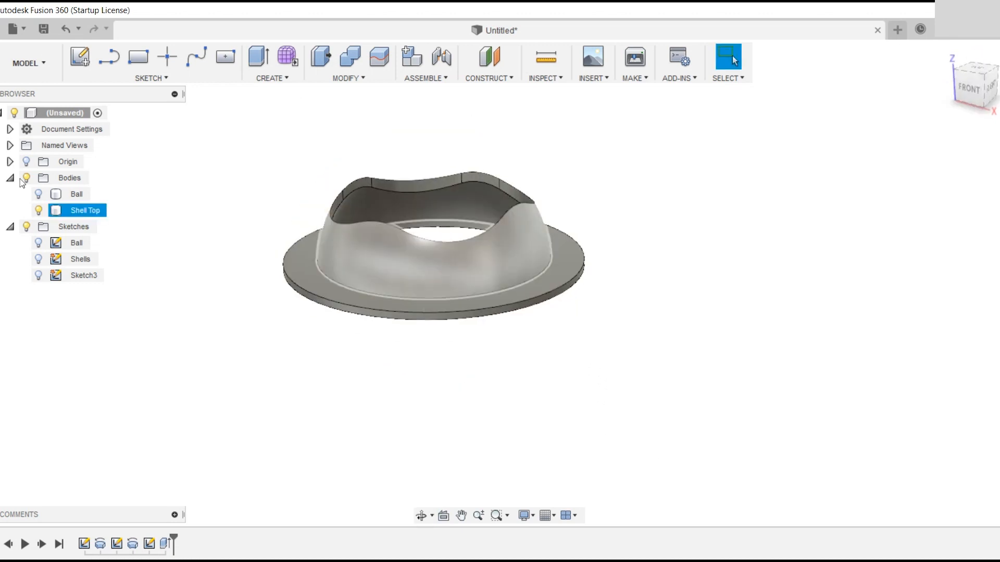
{"action": "left_click", "coordinate": [39, 211]}
{"action": "left_click", "coordinate": [37, 262]}
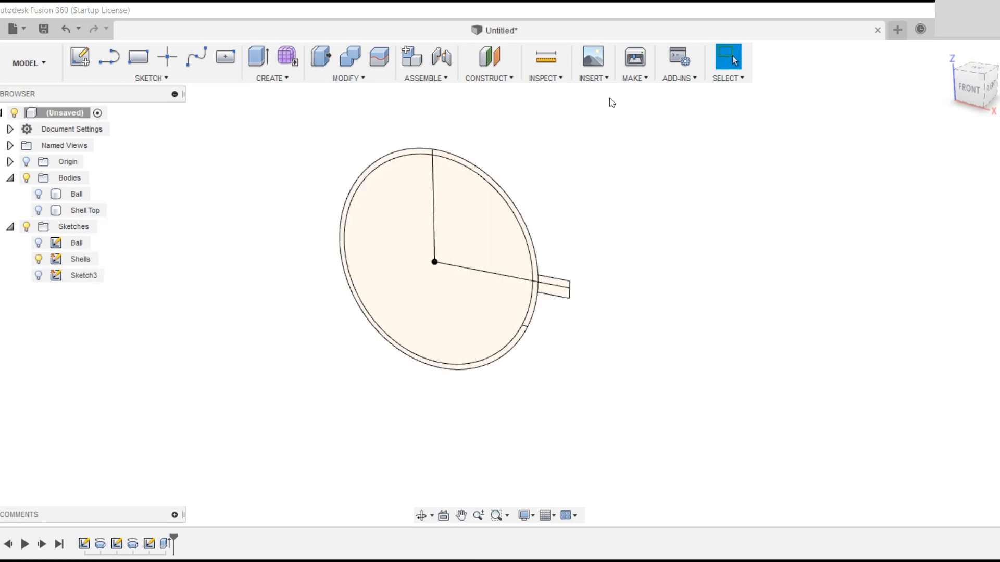
Revolve the lower ring segment and lower flange strip 360 degrees about the vertical axis as a new body, and hide the Shells sketch.
{"action": "left_click", "coordinate": [267, 76]}
{"action": "left_click", "coordinate": [267, 144]}
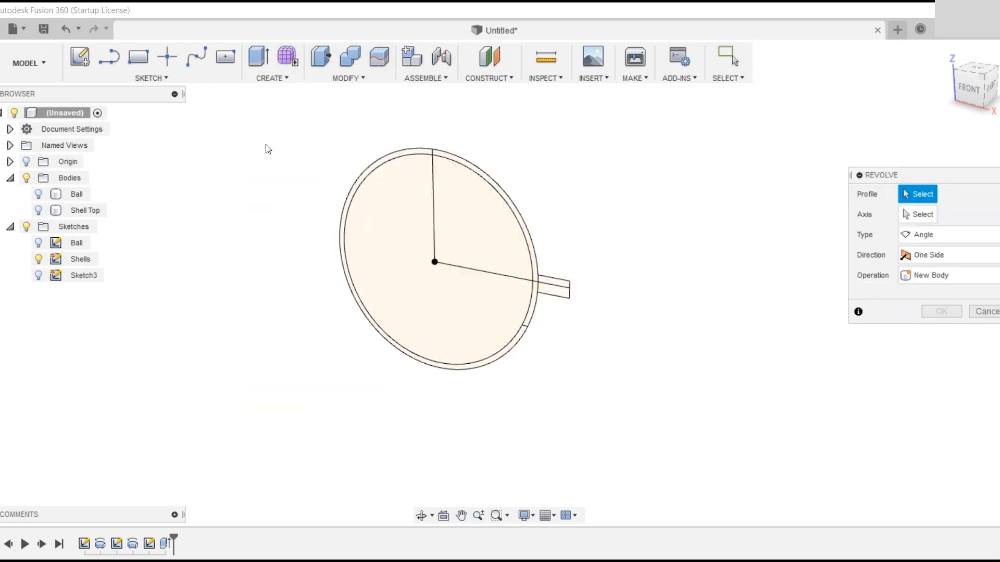
{"action": "left_click", "coordinate": [553, 290]}
{"action": "left_click", "coordinate": [534, 307]}
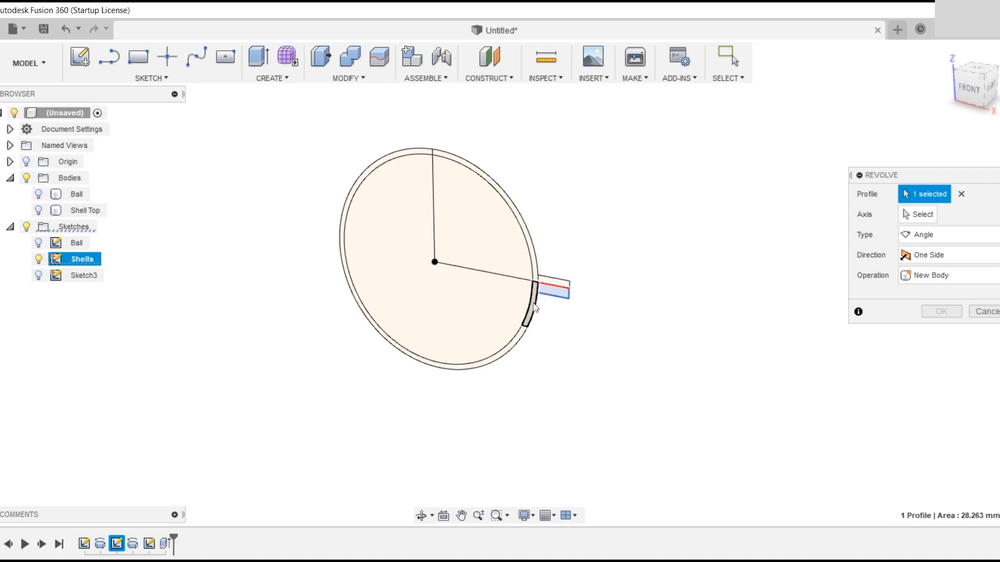
{"action": "left_click", "coordinate": [919, 221]}
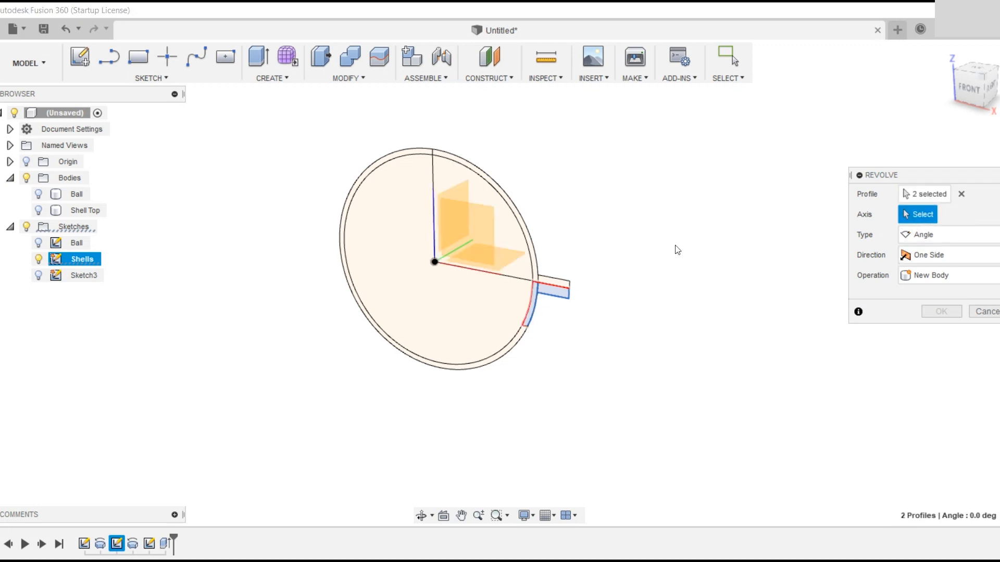
{"action": "left_click", "coordinate": [435, 254]}
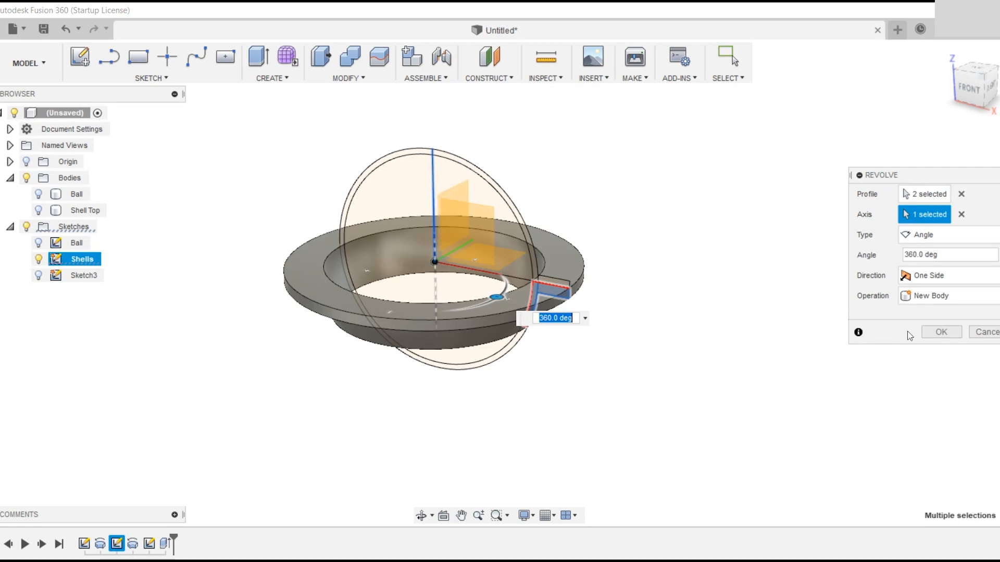
{"action": "left_click", "coordinate": [942, 332]}
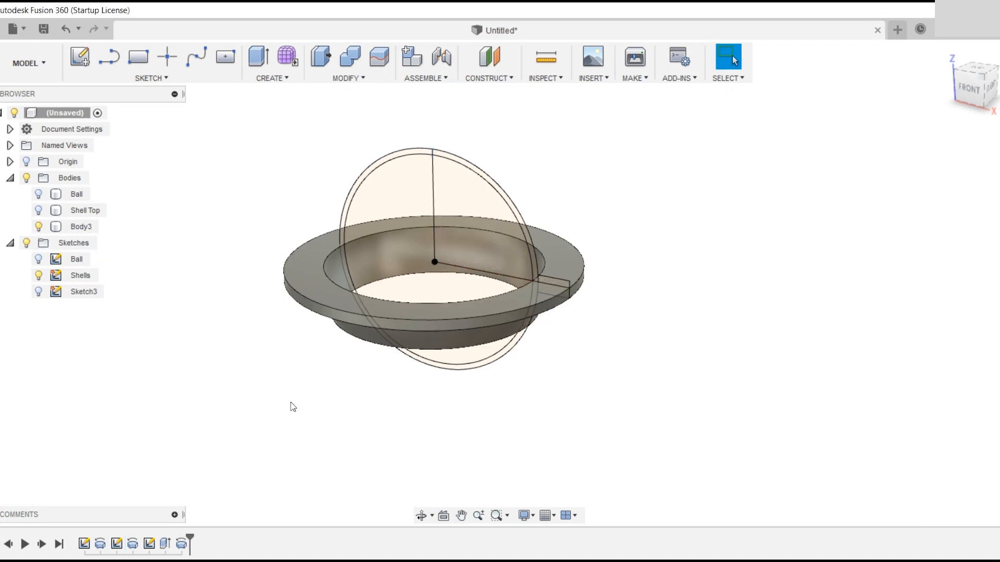
{"action": "left_click", "coordinate": [39, 276]}
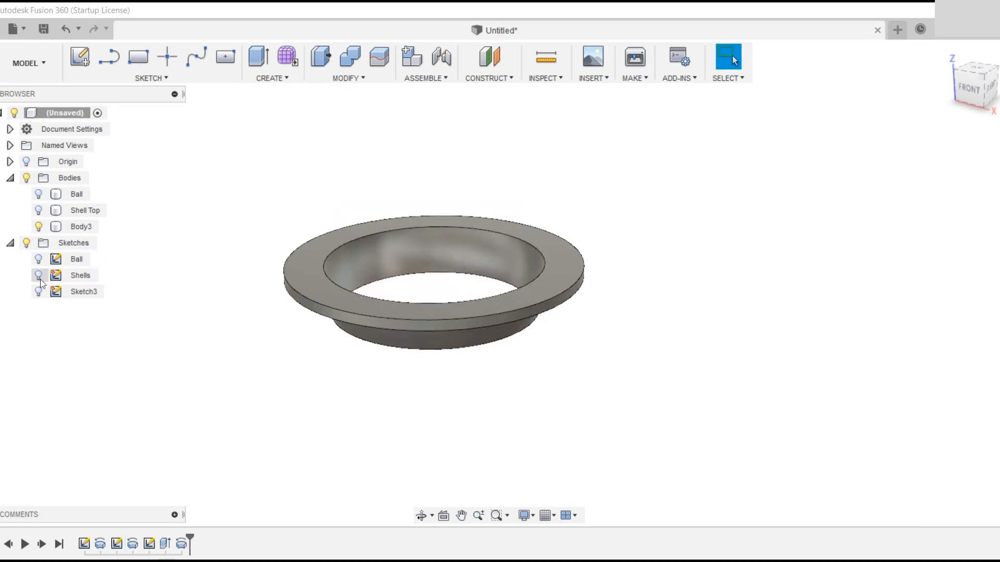
Rename the rounded rectangle sketch as Base.
{"action": "double_click", "coordinate": [83, 292]}
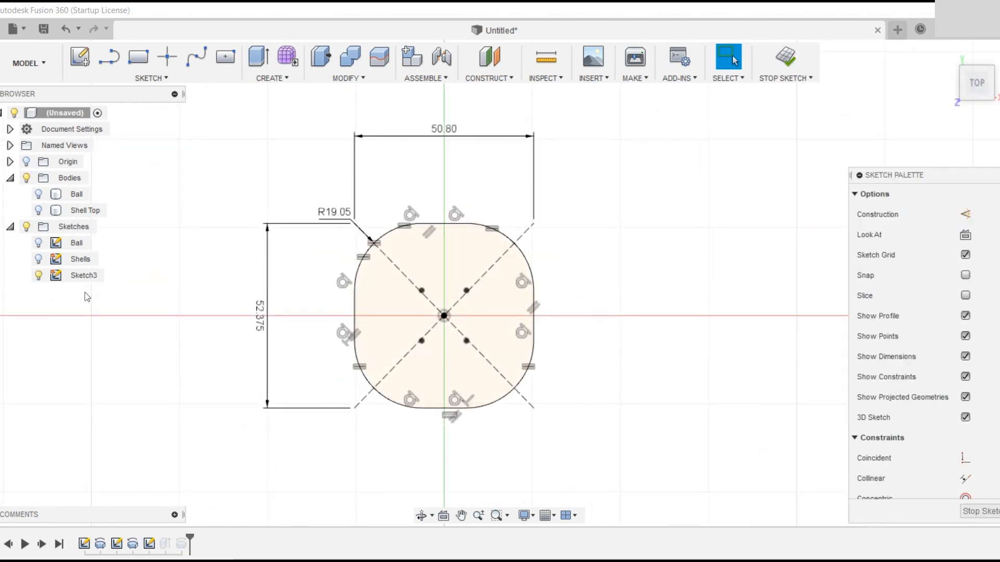
{"action": "key", "text": "ctrl+z"}
{"action": "double_click", "coordinate": [87, 292]}
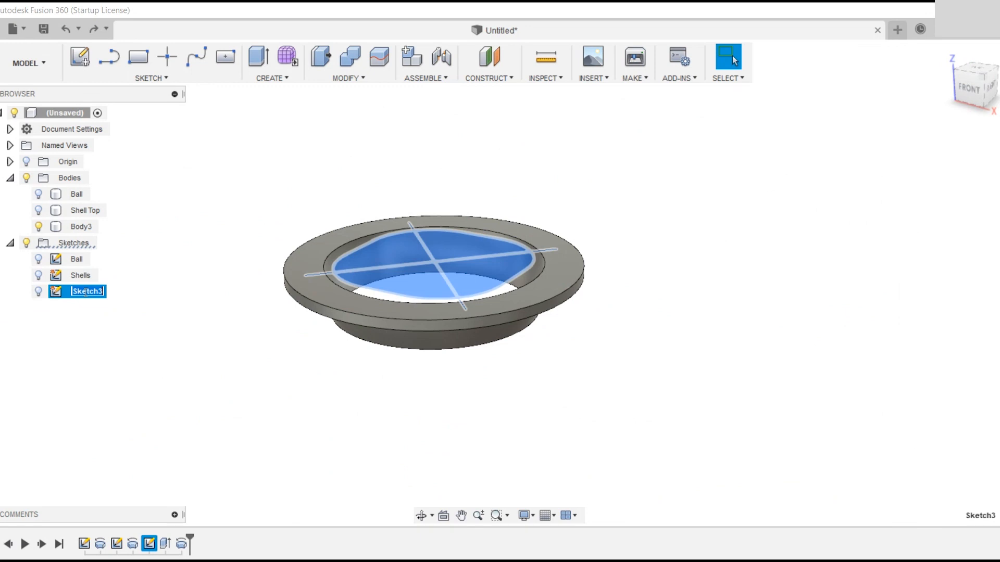
{"action": "type", "text": "Base"}
{"action": "key", "text": "Return"}
Rename the lower flanged ring body as Shell Bottom.
{"action": "double_click", "coordinate": [77, 226]}
{"action": "type", "text": "Shell Botto"}
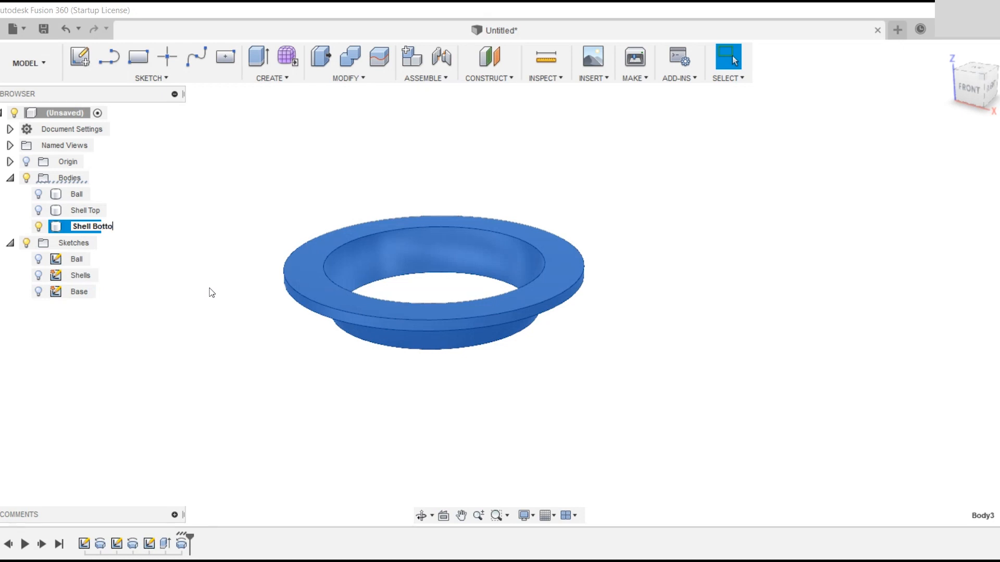
{"action": "key", "text": "Return"}
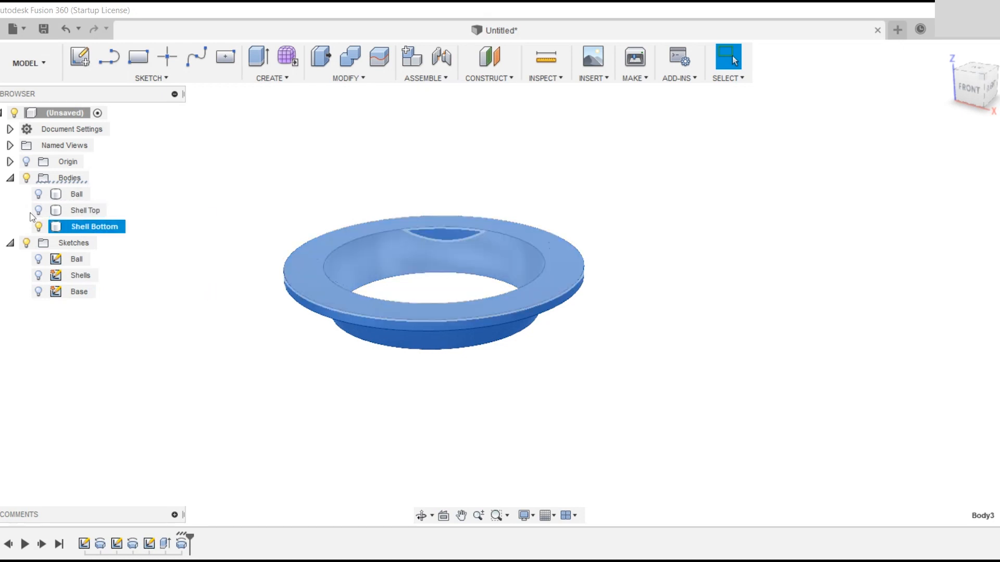
Show the Ball and Shell Top bodies together with Shell Bottom and examine how the parts fit.
{"action": "left_click", "coordinate": [38, 194]}
{"action": "left_click", "coordinate": [38, 194]}
{"action": "left_click", "coordinate": [493, 446]}
{"action": "mouse_move", "coordinate": [547, 444]}
{"action": "middle_mouse_down", "text": "shift"}
{"action": "mouse_move", "coordinate": [556, 397]}
{"action": "mouse_move", "coordinate": [556, 458]}
{"action": "mouse_move", "coordinate": [549, 403]}
{"action": "mouse_move", "coordinate": [545, 435]}
{"action": "middle_mouse_up", "text": "shift"}
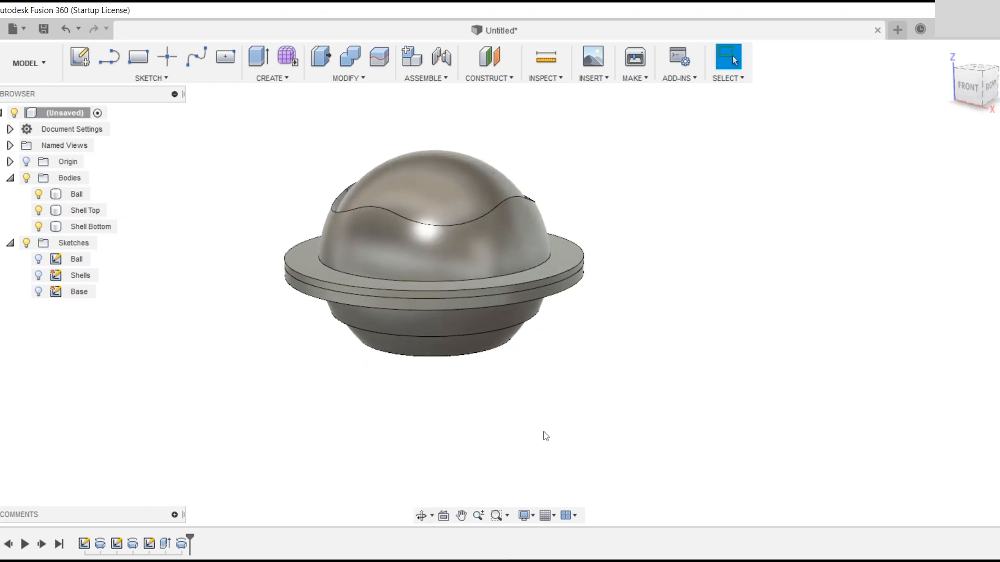
Hide the Ball, Shell Top and Shell Bottom bodies.
{"action": "left_click", "coordinate": [38, 194]}
{"action": "left_click", "coordinate": [39, 211]}
{"action": "left_click", "coordinate": [39, 227]}
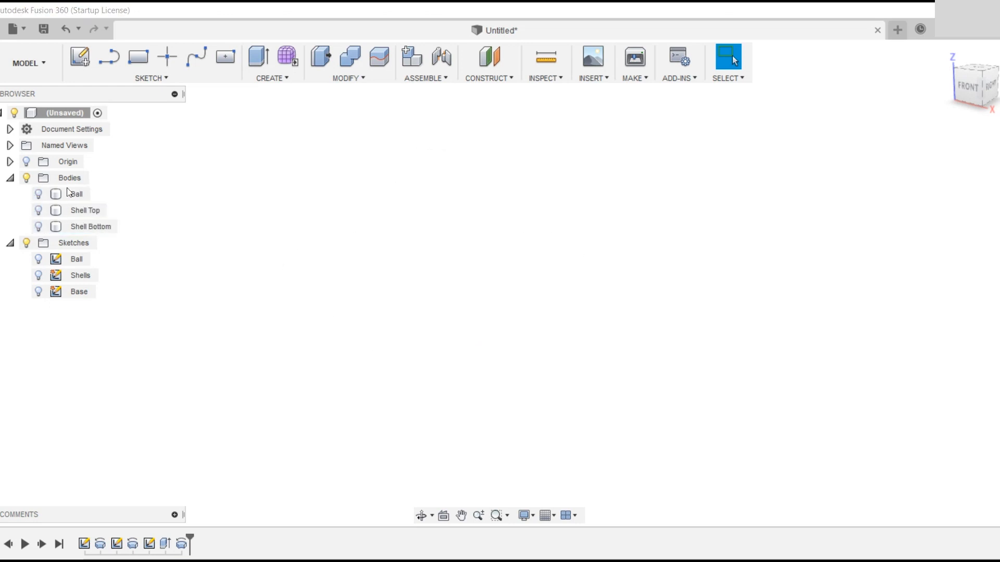
Start a sketch on the front vertical plane and draw a vertical construction line upward from the origin.
{"action": "left_click", "coordinate": [83, 58]}
{"action": "left_click", "coordinate": [513, 272]}
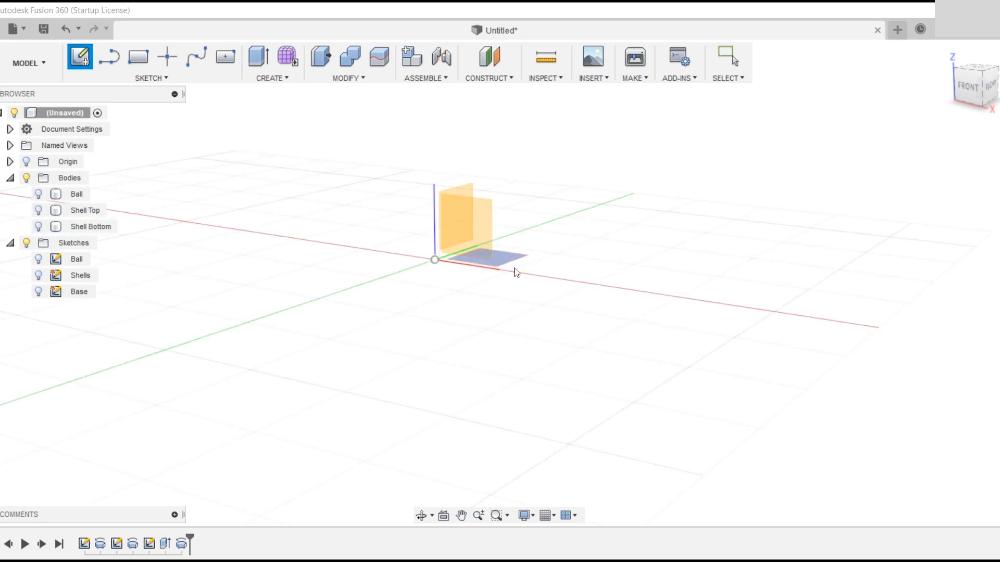
{"action": "left_click", "coordinate": [487, 235]}
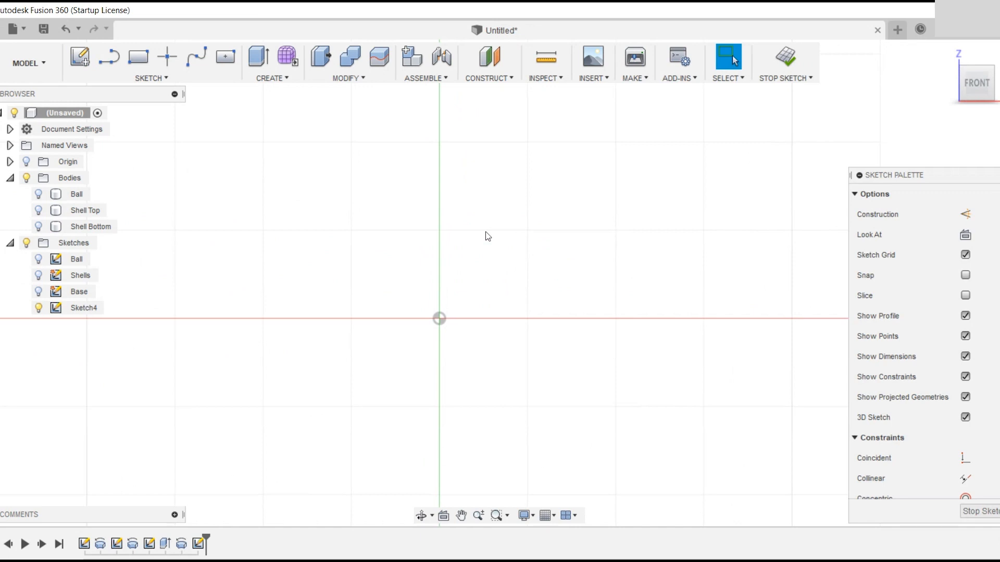
{"action": "mouse_move", "coordinate": [487, 235]}
{"action": "middle_mouse_down"}
{"action": "mouse_move", "coordinate": [482, 319]}
{"action": "mouse_move", "coordinate": [523, 330]}
{"action": "middle_mouse_up"}
{"action": "left_click", "coordinate": [966, 214]}
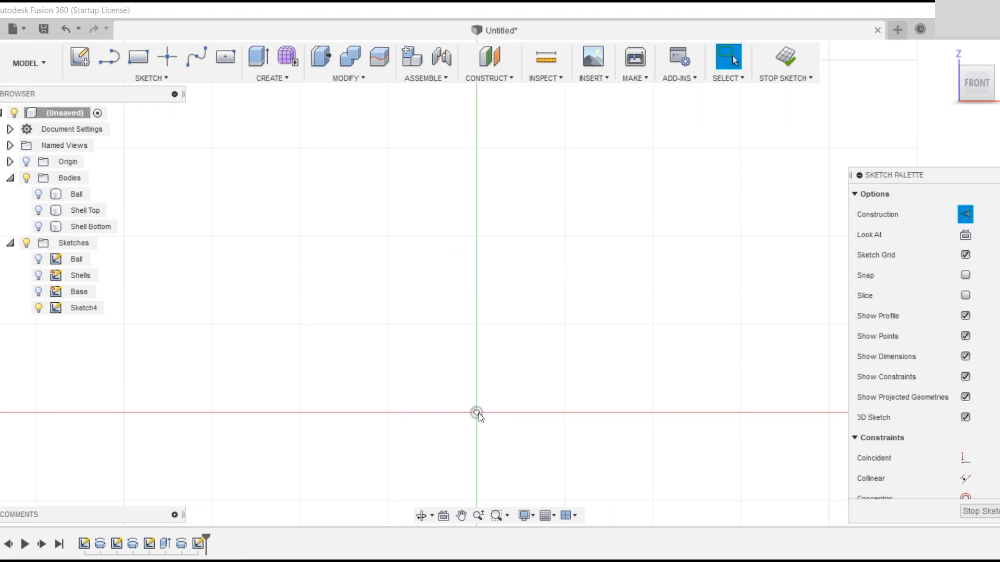
{"action": "key", "text": "l"}
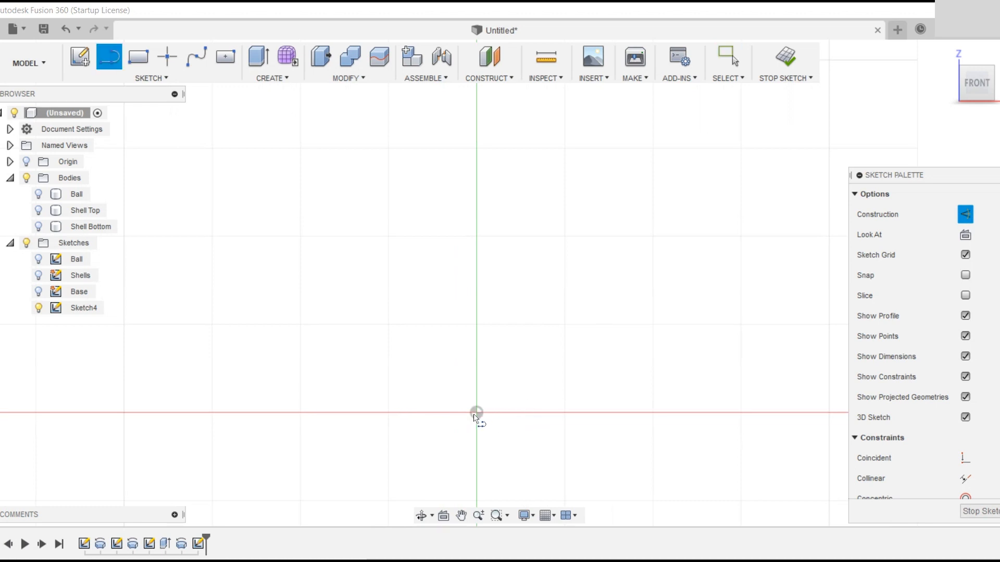
{"action": "left_click", "coordinate": [477, 413]}
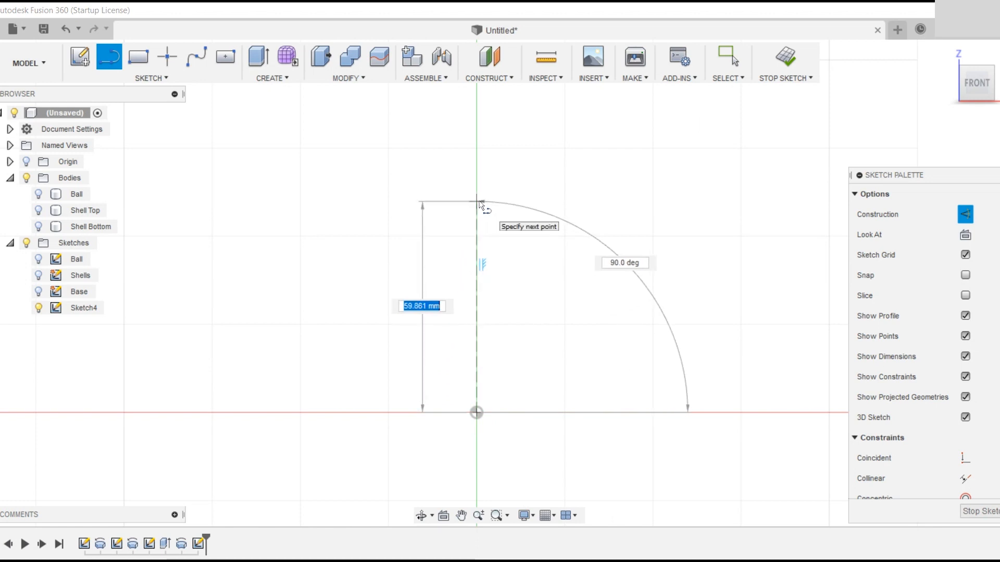
{"action": "left_click", "coordinate": [476, 220]}
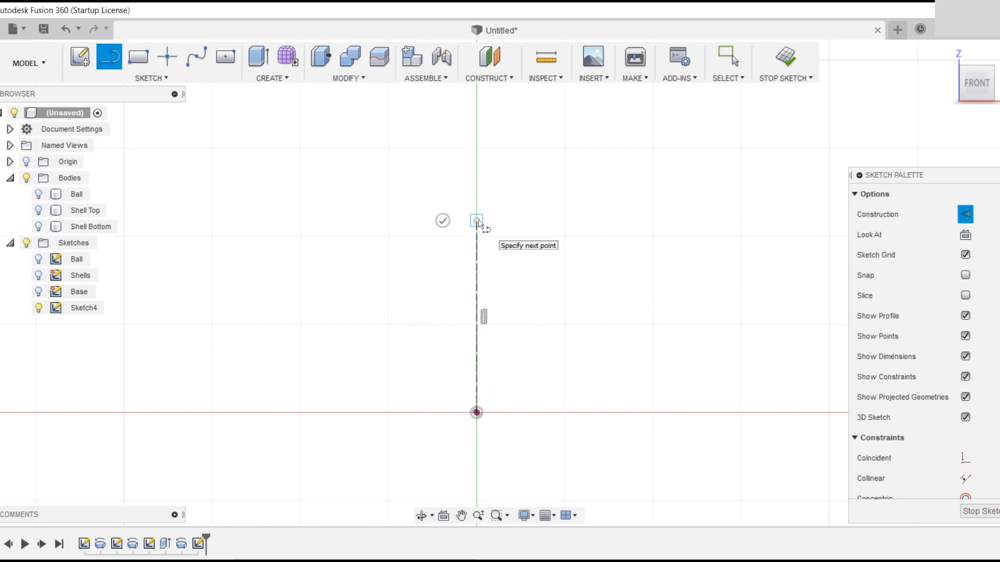
{"action": "key", "text": "Escape"}
Draw a 30 mm horizontal construction line leftward from near the upper end of the vertical construction line.
{"action": "key", "text": "l"}
{"action": "left_click", "coordinate": [477, 234]}
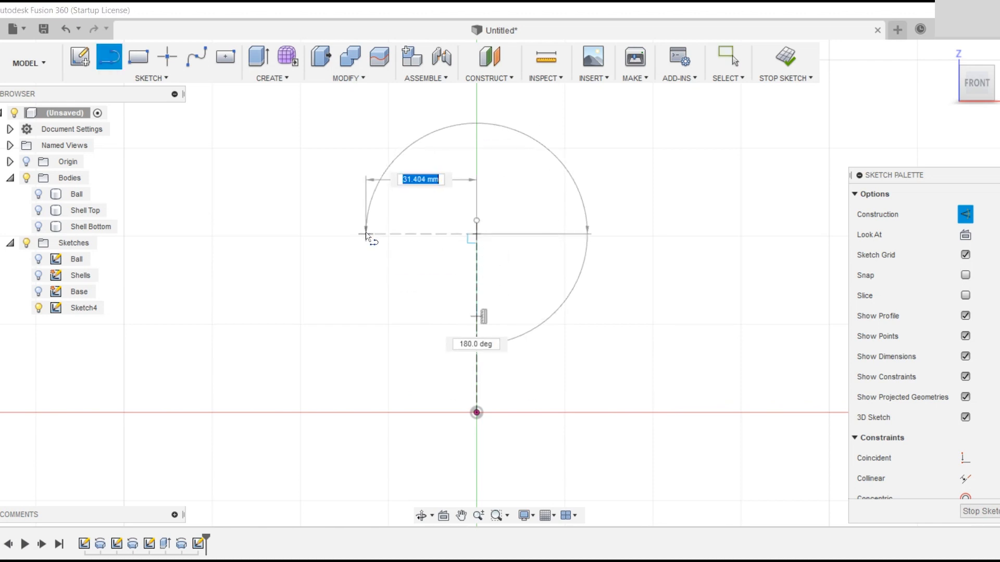
{"action": "type", "text": "30"}
{"action": "key", "text": "Return"}
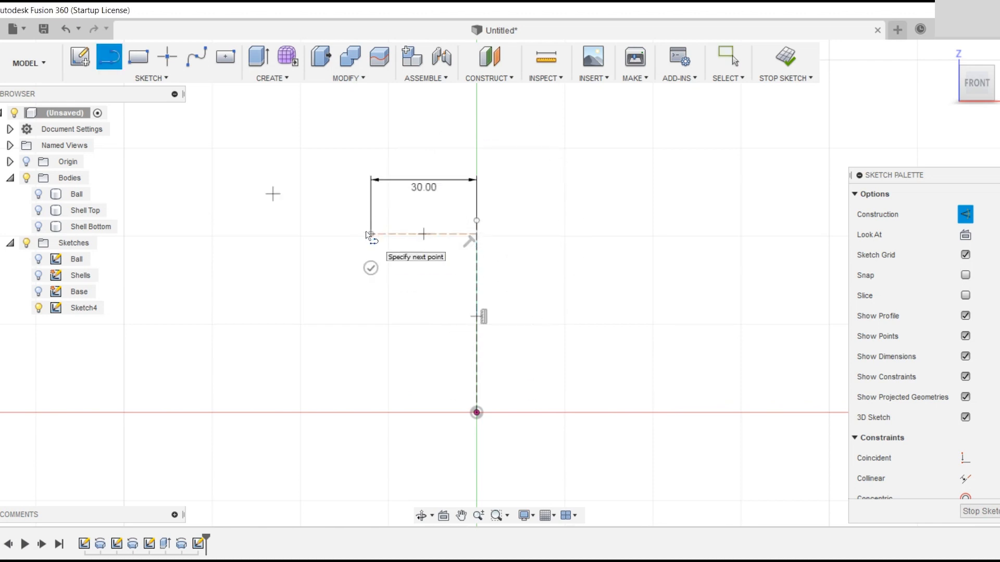
{"action": "key", "text": "Escape"}
Draw two more horizontal construction lines of matching length below the first, starting on the vertical construction line.
{"action": "key", "text": "l"}
{"action": "left_click", "coordinate": [476, 260]}
{"action": "left_click", "coordinate": [371, 261]}
{"action": "key", "text": "Escape"}
{"action": "key", "text": "l"}
{"action": "left_click_drag", "start_coordinate": [476, 301], "coordinate": [372, 303]}
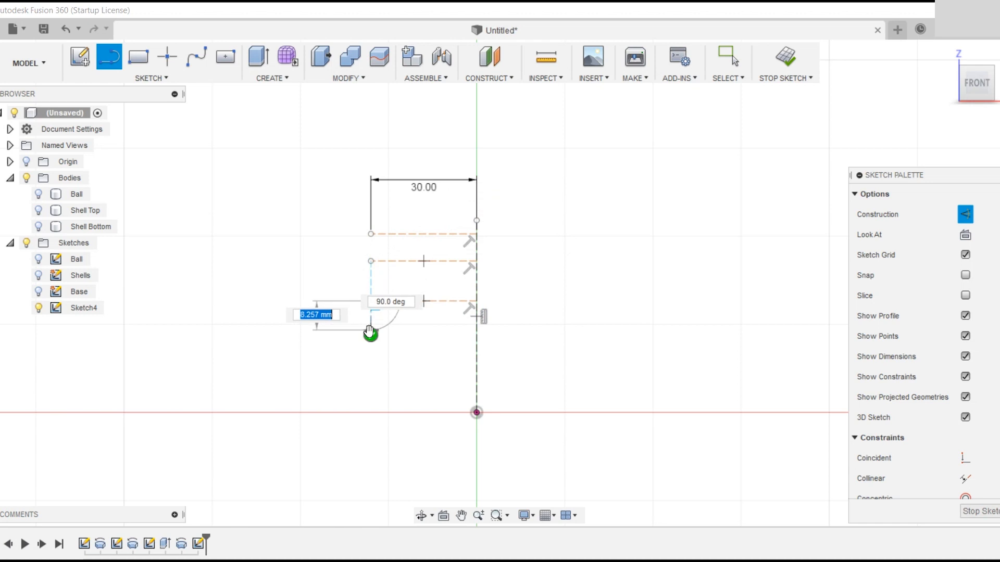
{"action": "left_click", "coordinate": [370, 335]}
Dimension the lowest horizontal construction line 25.4 mm above the origin.
{"action": "key", "text": "d"}
{"action": "left_click", "coordinate": [476, 413]}
{"action": "left_click", "coordinate": [421, 301]}
{"action": "left_click", "coordinate": [235, 353]}
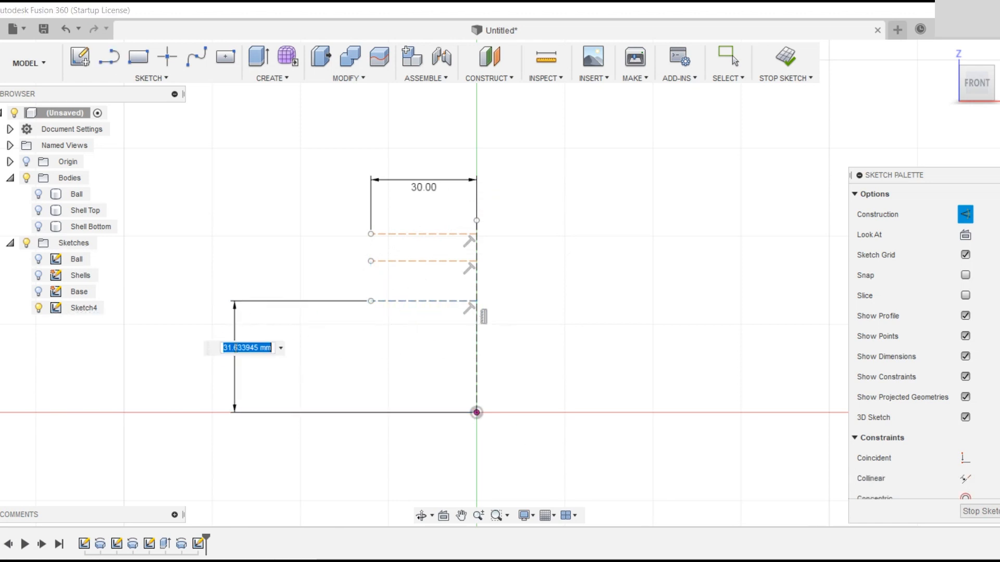
{"action": "type", "text": "25.4"}
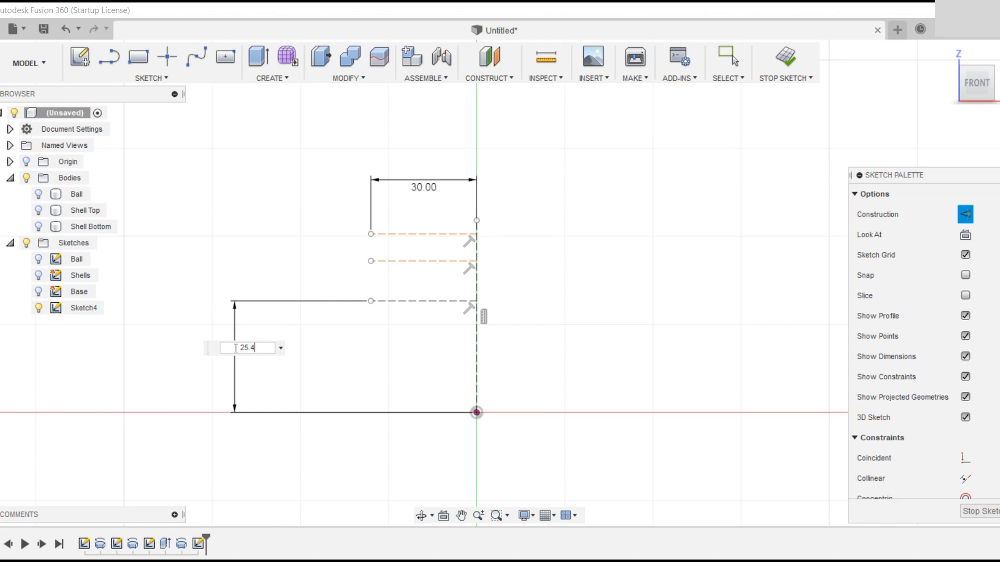
{"action": "key", "text": "Return"}
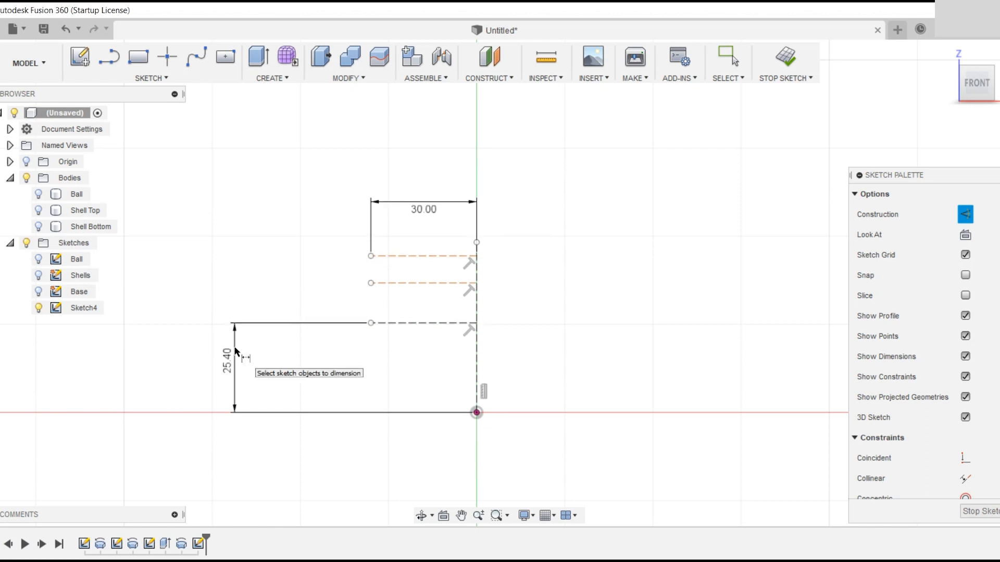
Dimension the top horizontal construction line 20.625 mm above the lowest one.
{"action": "left_click", "coordinate": [404, 323]}
{"action": "left_click", "coordinate": [435, 256]}
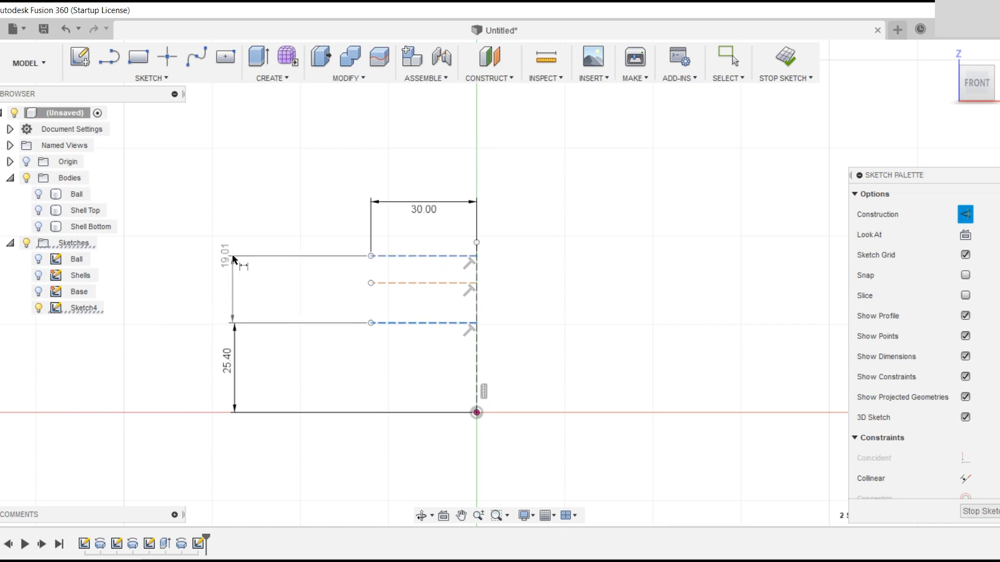
{"action": "left_click", "coordinate": [233, 258]}
{"action": "type", "text": "20.625"}
{"action": "key", "text": "Return"}
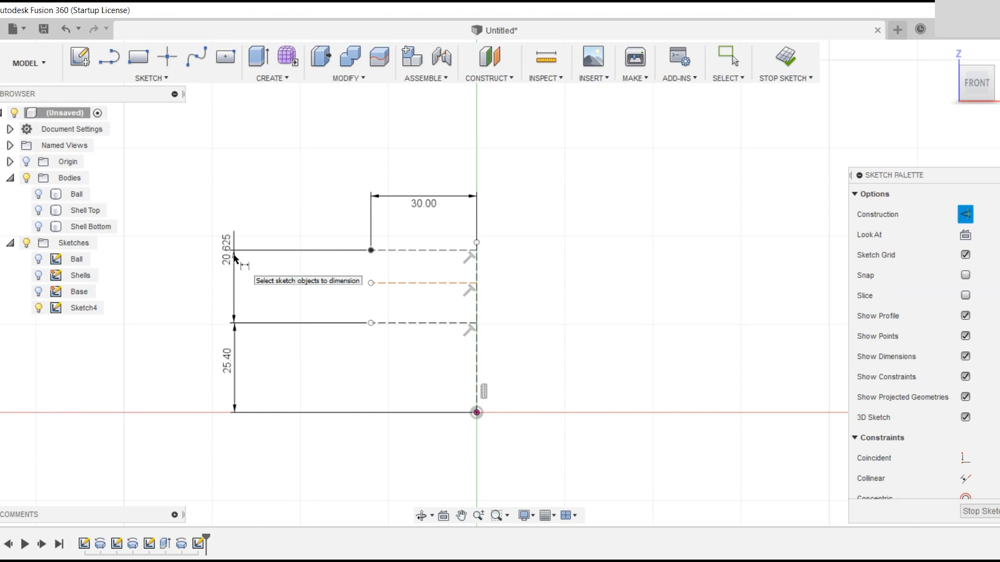
Dimension the middle construction line 2.388 mm above the lowest one, and delete the top line's 30 mm length dimension.
{"action": "left_click", "coordinate": [411, 282]}
{"action": "left_click", "coordinate": [416, 323]}
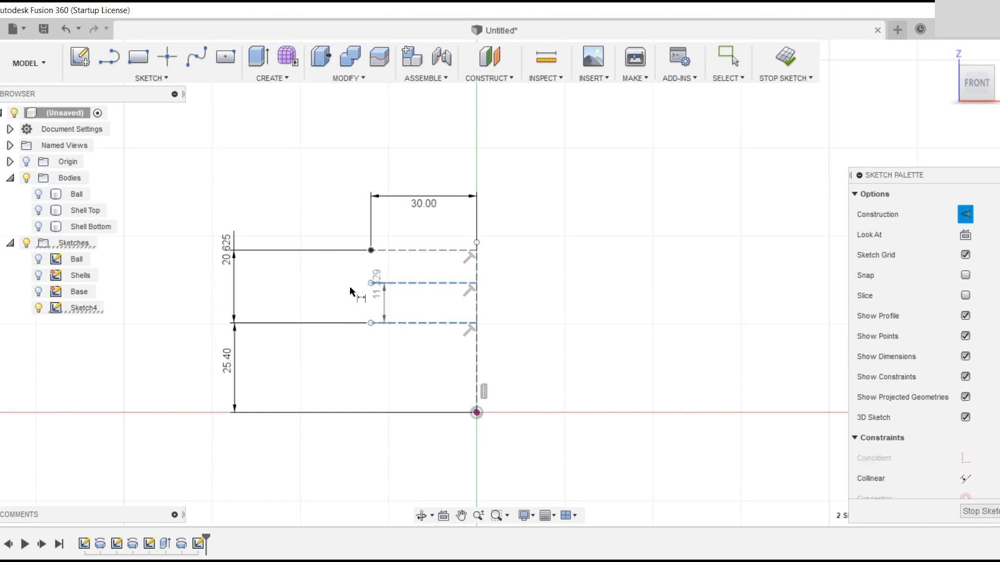
{"action": "left_click", "coordinate": [251, 307]}
{"action": "type", "text": "2.388"}
{"action": "key", "text": "Return"}
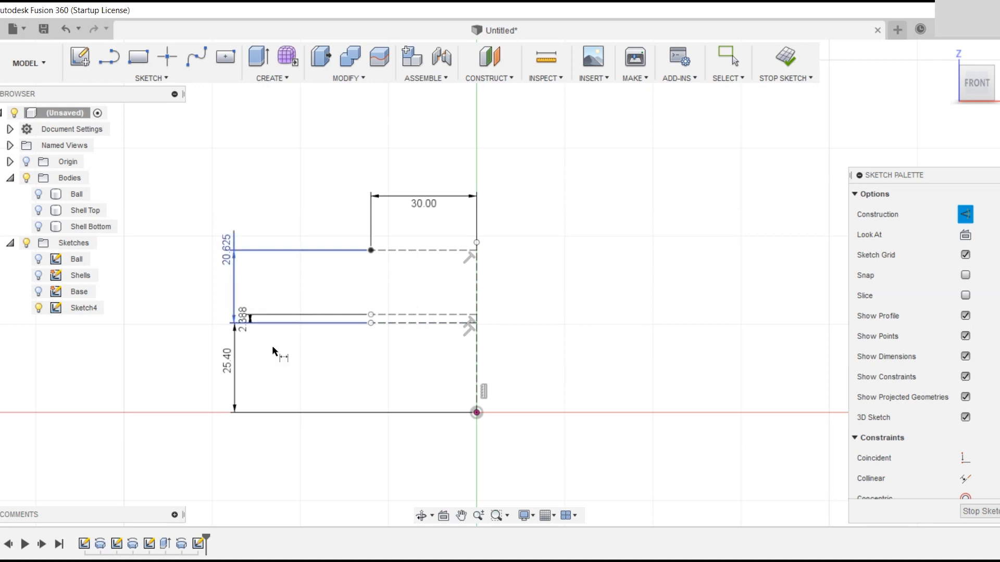
{"action": "key", "text": "Escape"}
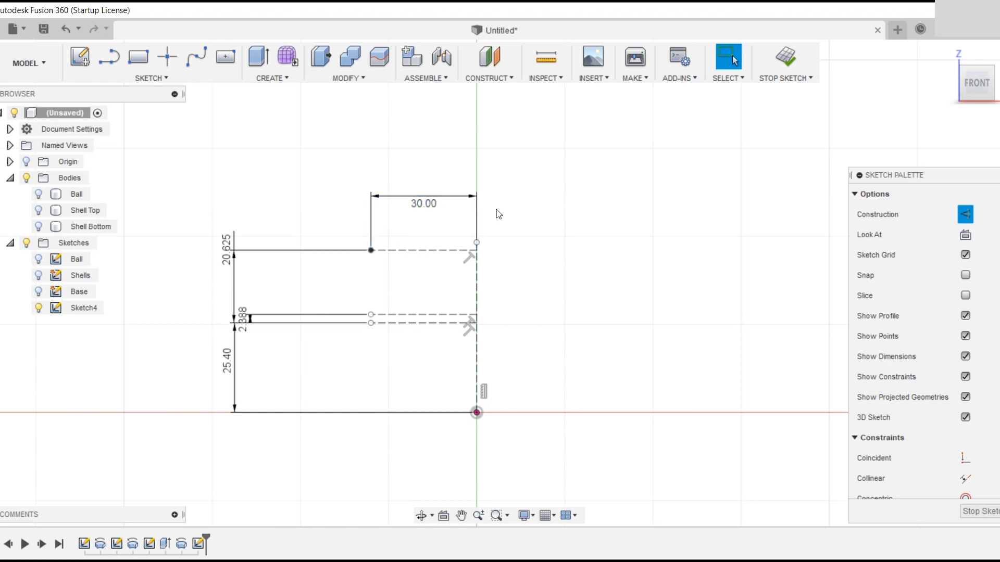
{"action": "left_click", "coordinate": [436, 203]}
{"action": "key", "text": "Delete"}
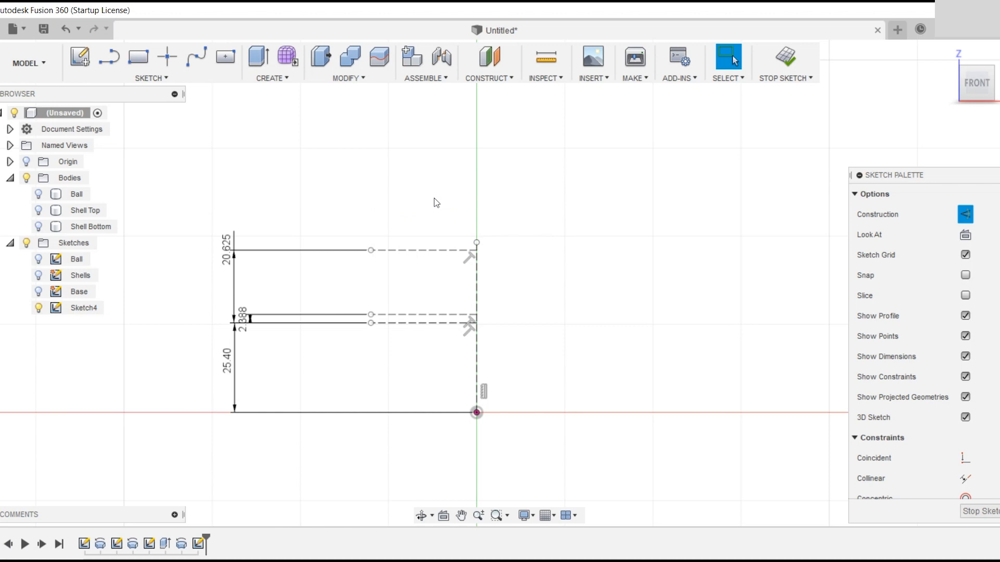
Place one sketch point on the middle horizontal construction line and another on the top one.
{"action": "scroll", "coordinate": [509, 326], "scroll_direction": "up", "scroll_amount": 4}
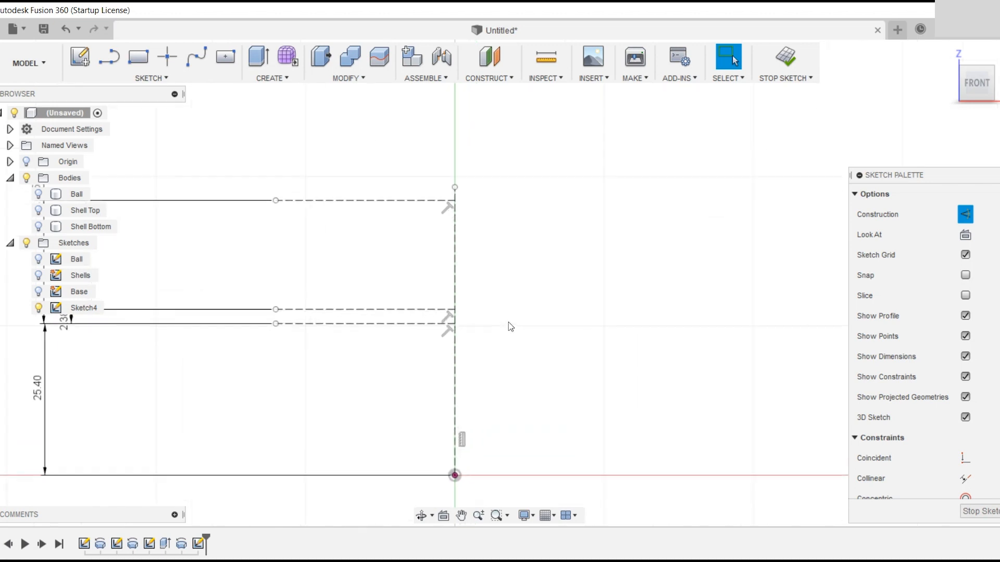
{"action": "middle_click_drag", "start_coordinate": [508, 326], "coordinate": [619, 323]}
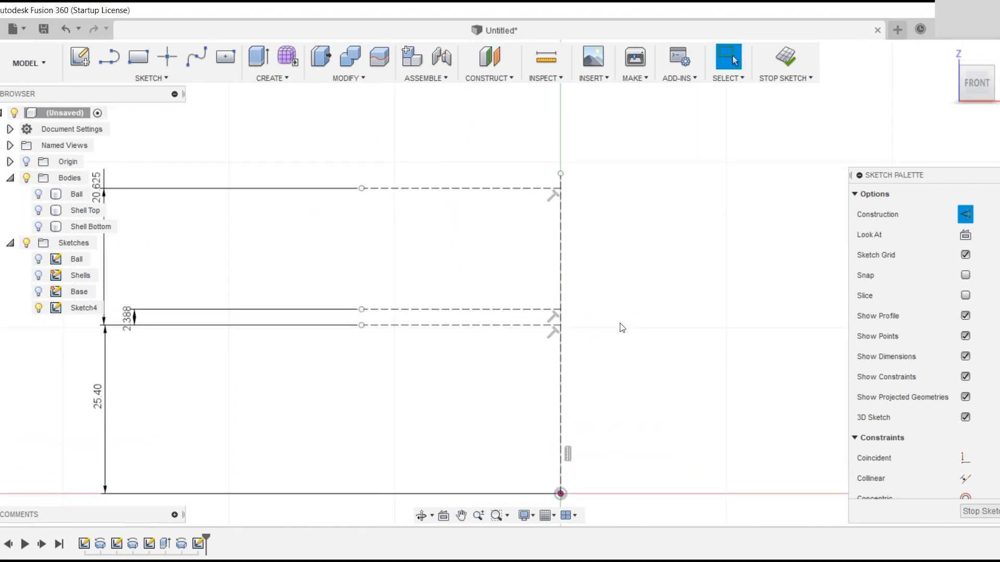
{"action": "left_click", "coordinate": [160, 63]}
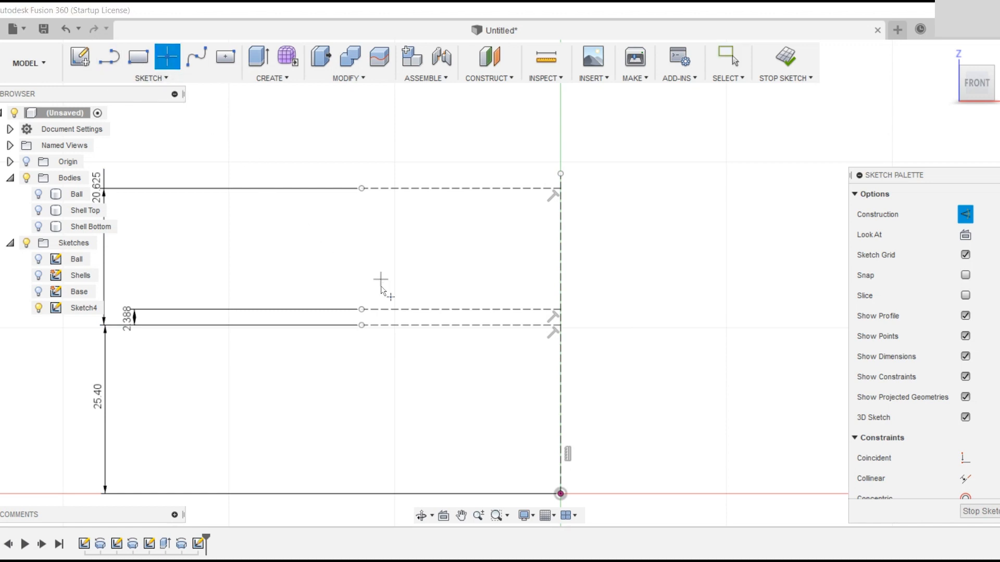
{"action": "left_click", "coordinate": [390, 310]}
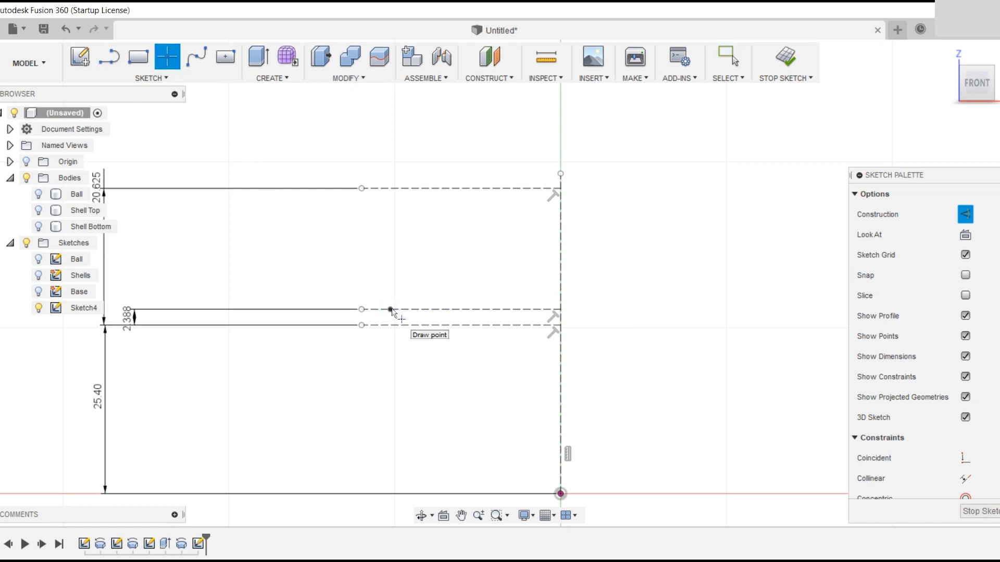
{"action": "left_click", "coordinate": [414, 189]}
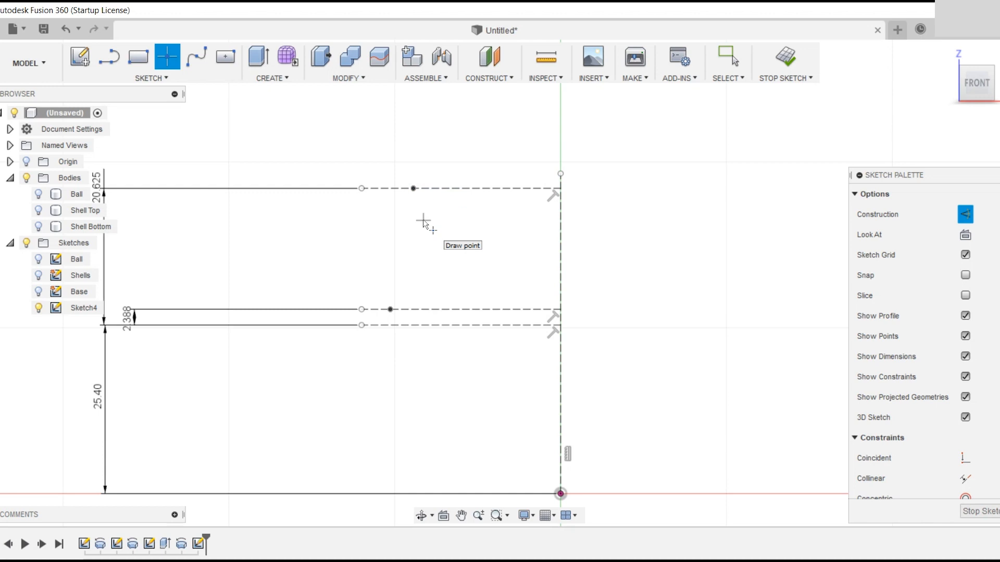
Dimension the point on the middle construction line 23.012 mm from the vertical construction line.
{"action": "key", "text": "d"}
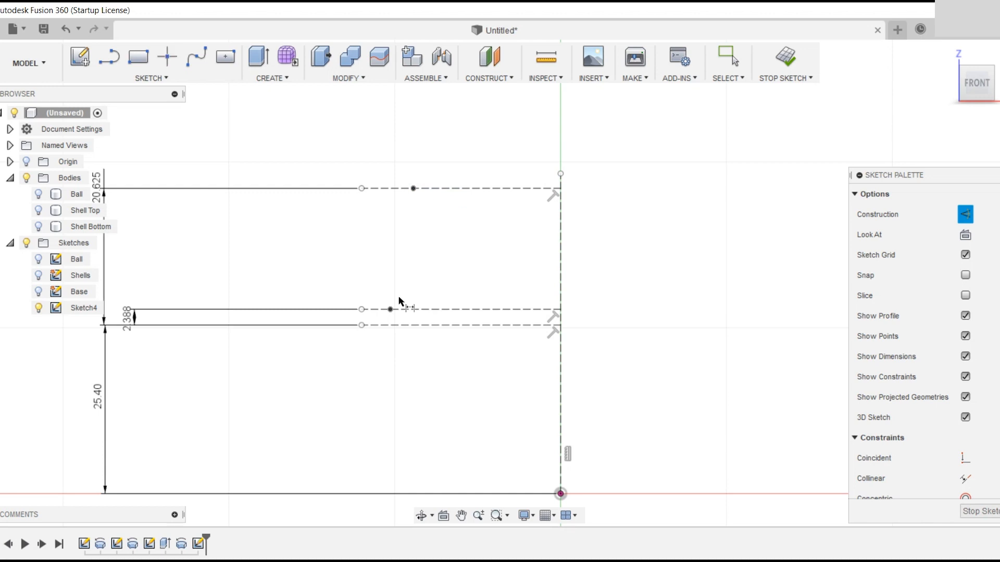
{"action": "left_click", "coordinate": [390, 309]}
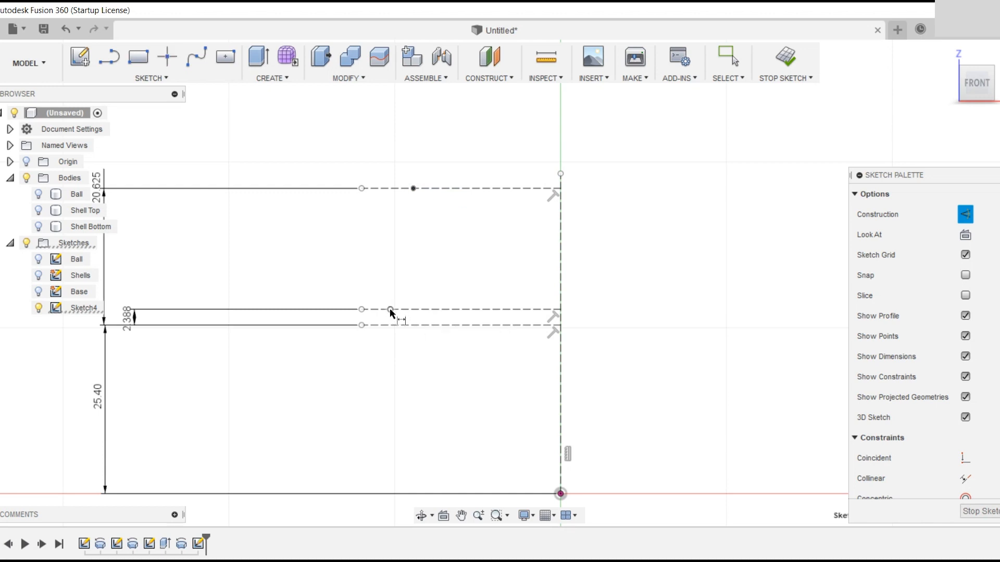
{"action": "left_click", "coordinate": [560, 303]}
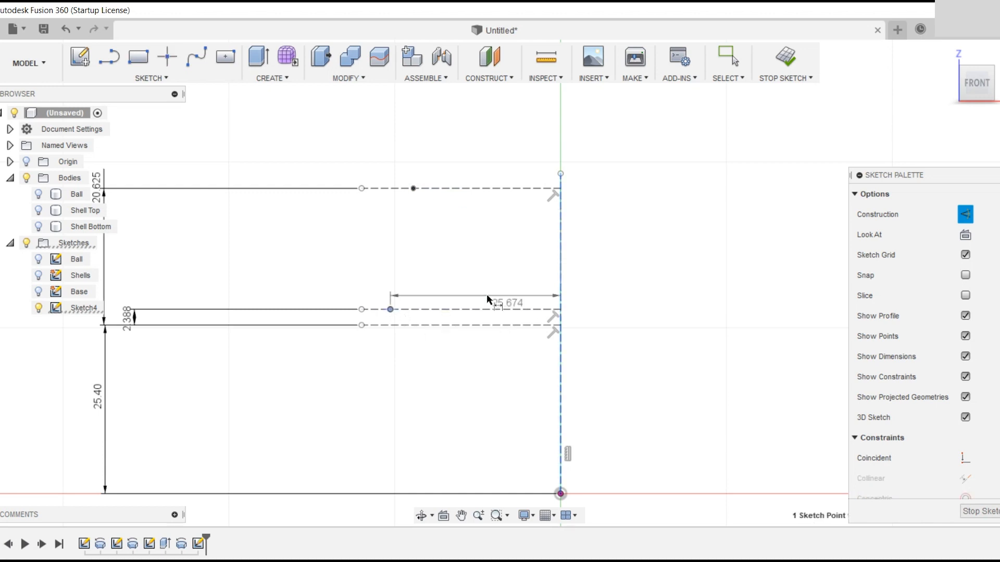
{"action": "left_click", "coordinate": [458, 284]}
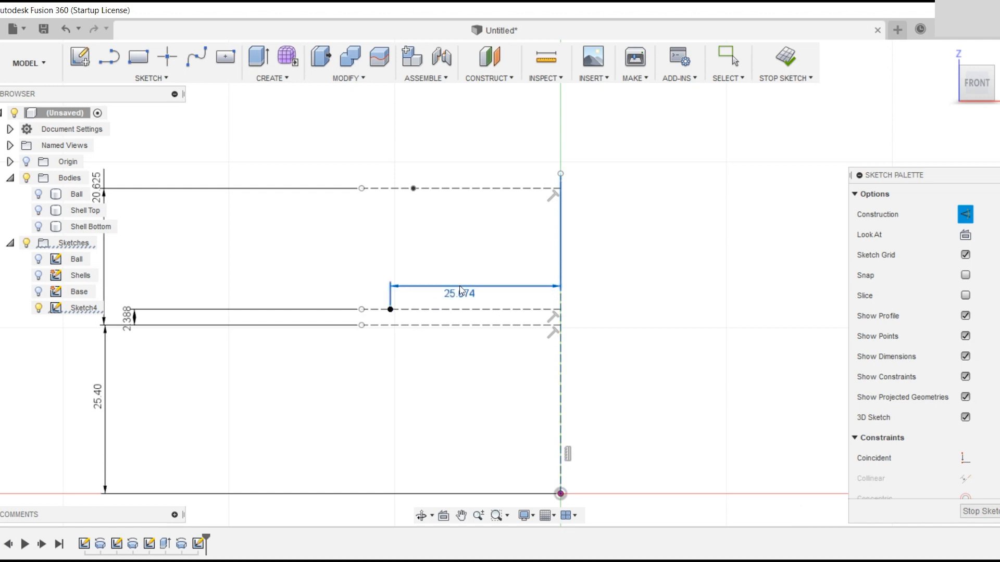
{"action": "type", "text": "23"}
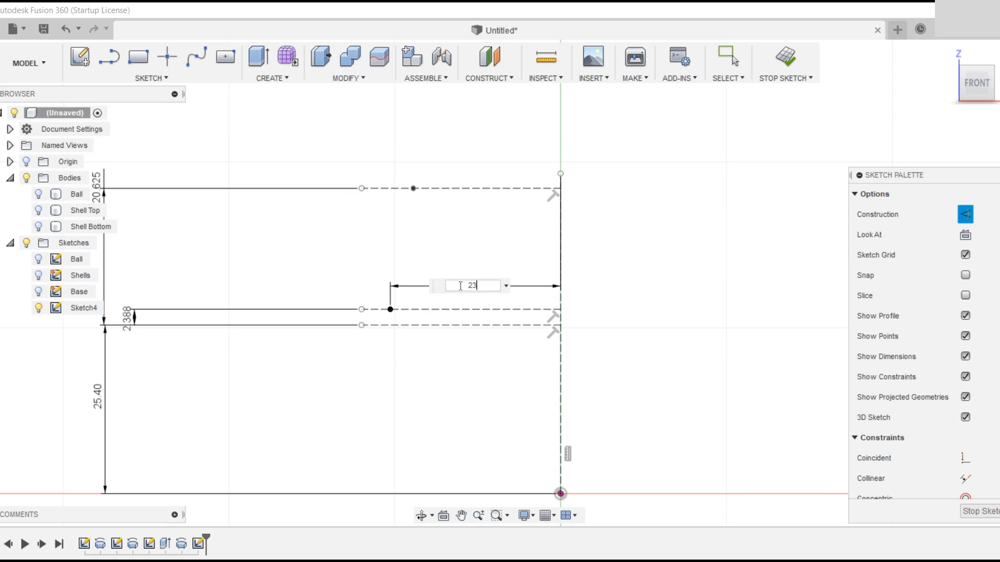
{"action": "type", "text": ".012"}
{"action": "key", "text": "Return"}
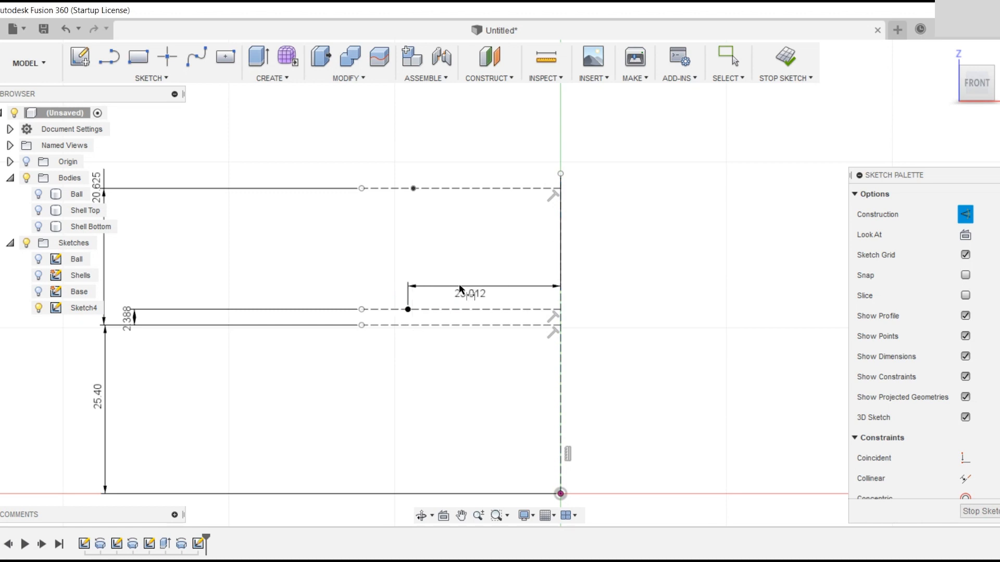
Dimension the point on the top construction line 20.638 mm from the vertical construction line.
{"action": "left_click", "coordinate": [414, 188]}
{"action": "left_click", "coordinate": [562, 208]}
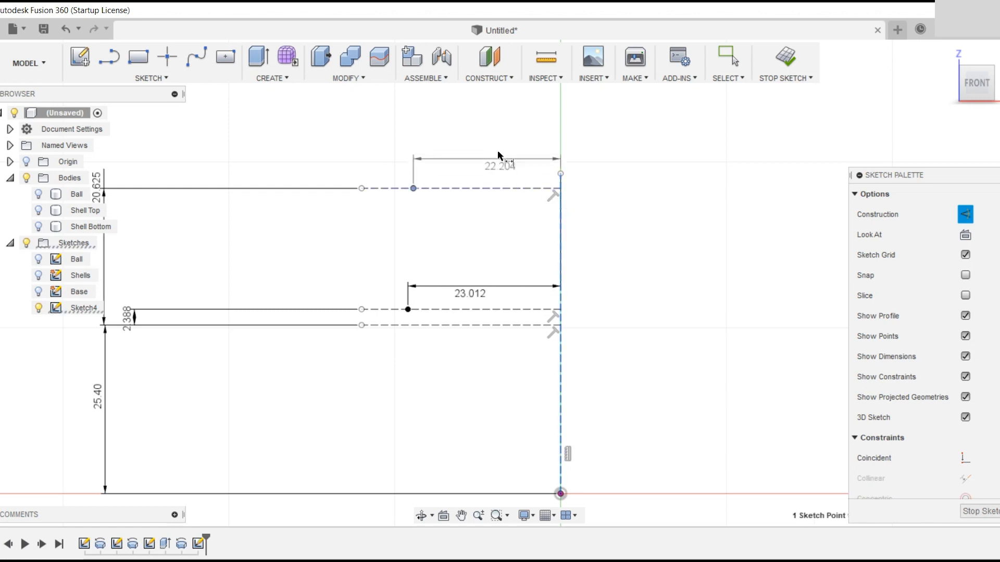
{"action": "left_click", "coordinate": [497, 150]}
{"action": "type", "text": "20.638"}
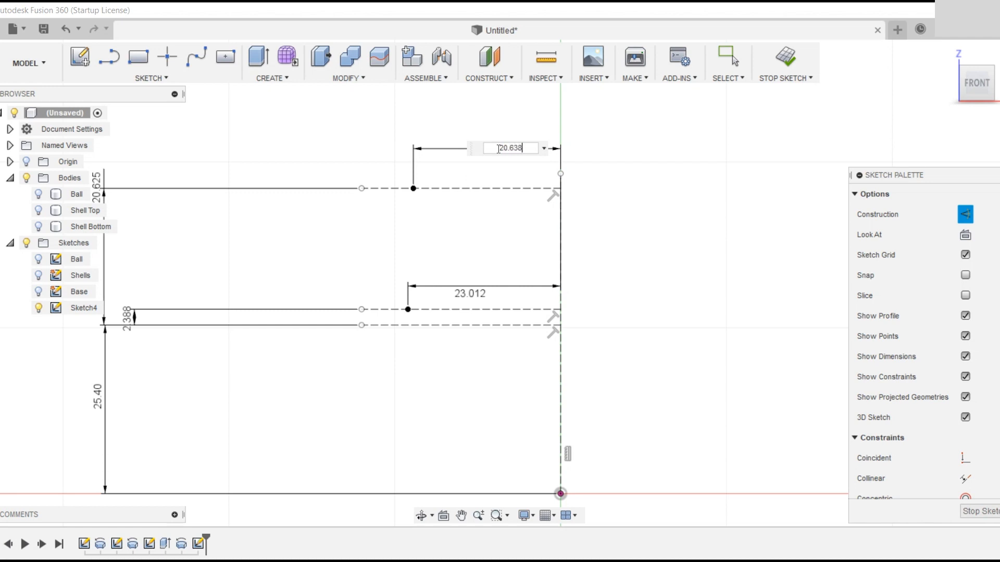
{"action": "key", "text": "Return"}
Draw a solid, non-construction line from the point on the top construction line to the point on the middle one.
{"action": "key", "text": "l"}
{"action": "left_click", "coordinate": [964, 214]}
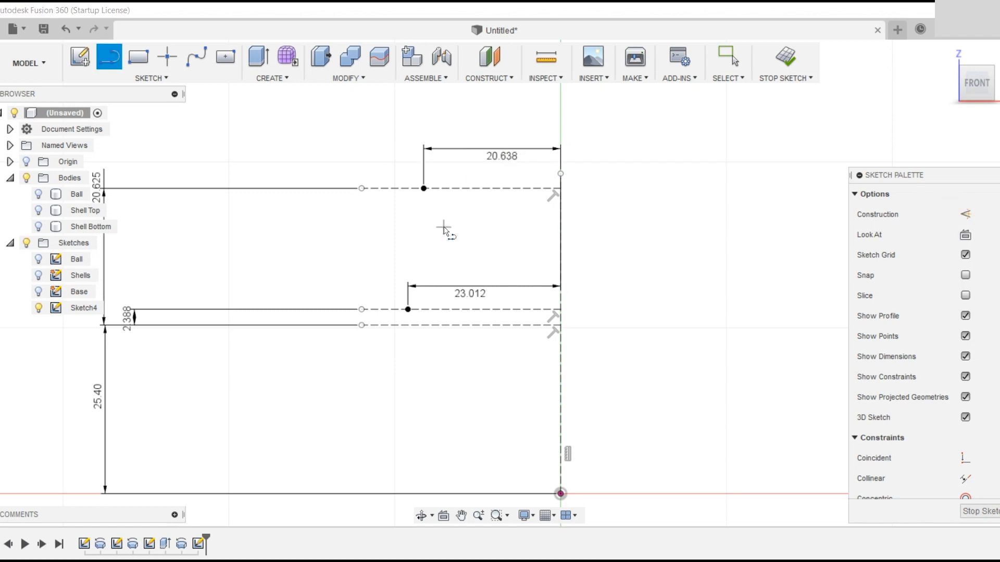
{"action": "scroll", "coordinate": [443, 229], "scroll_direction": "up", "scroll_amount": 4}
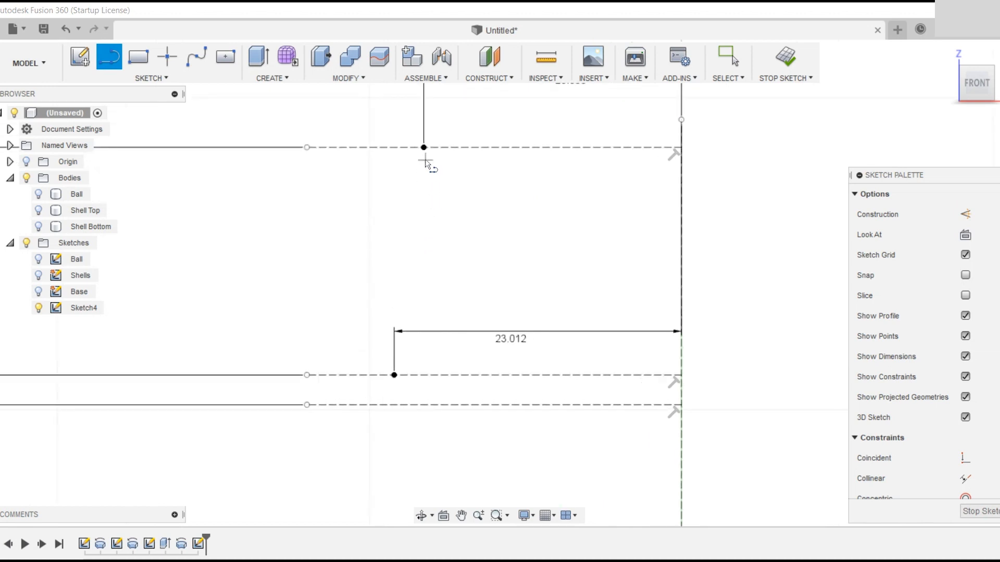
{"action": "left_click_drag", "start_coordinate": [423, 147], "coordinate": [395, 375]}
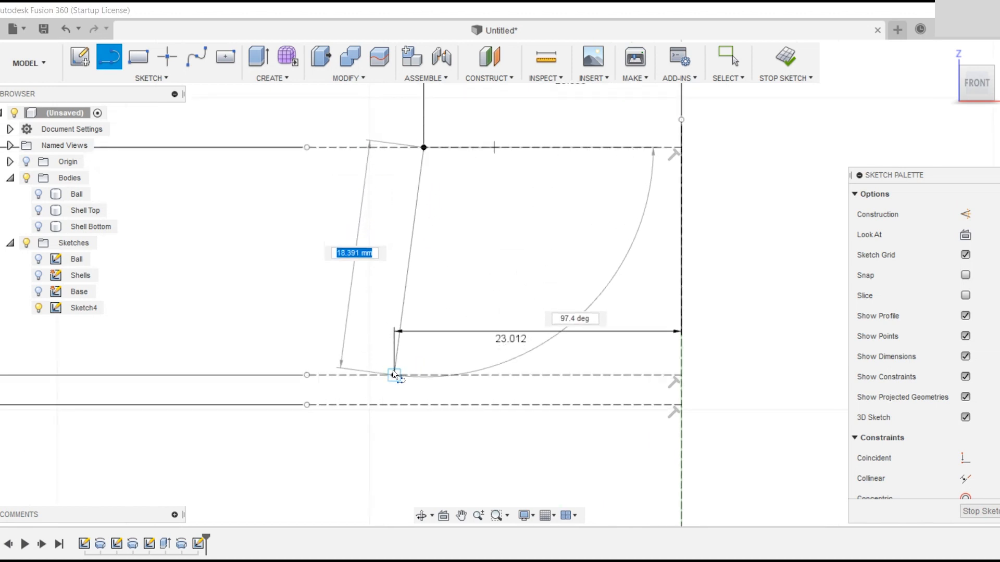
{"action": "left_click", "coordinate": [395, 374]}
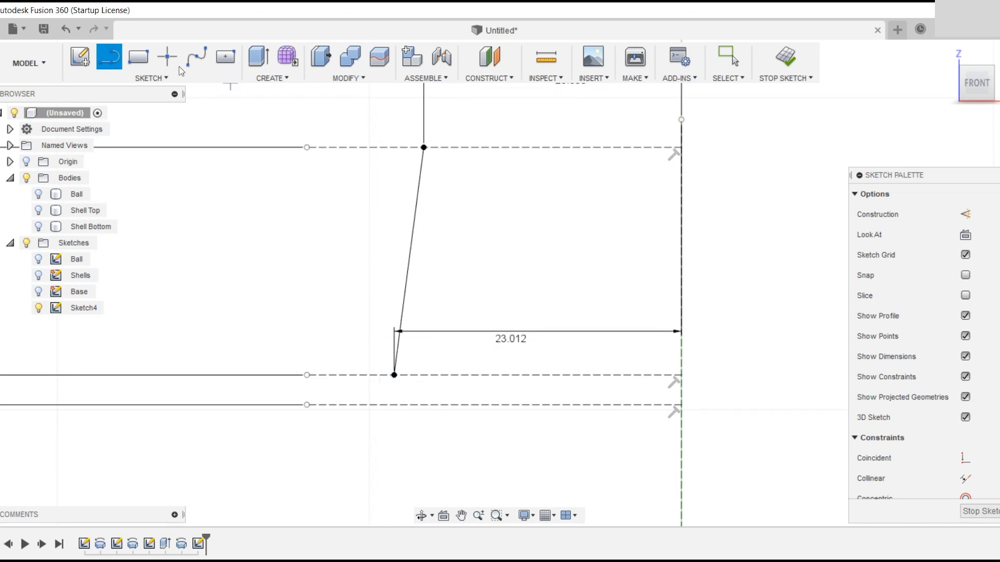
Place a second point on the top construction line, inward from the first, and dimension it 1.588 mm from that point.
{"action": "left_click", "coordinate": [167, 56]}
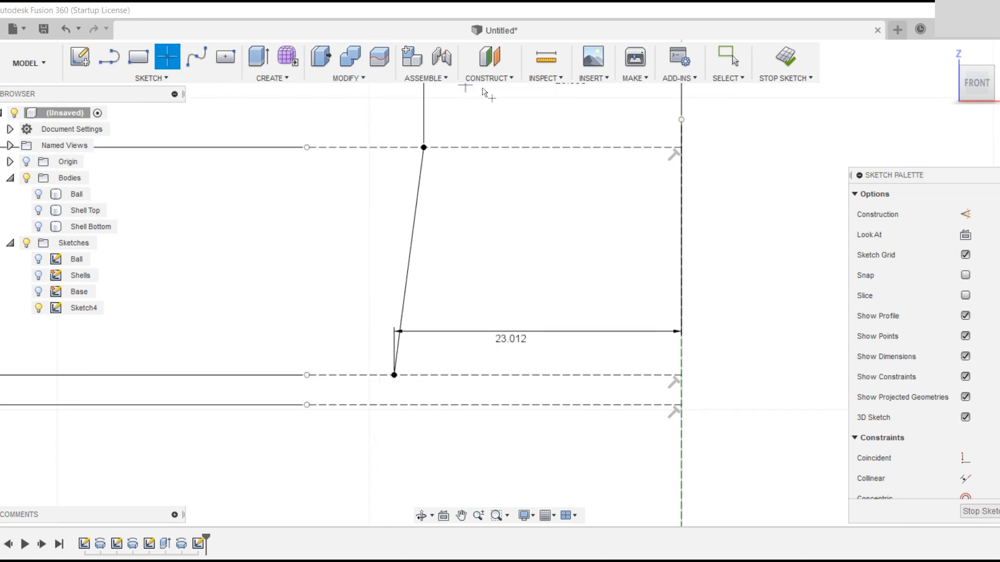
{"action": "left_click", "coordinate": [458, 148]}
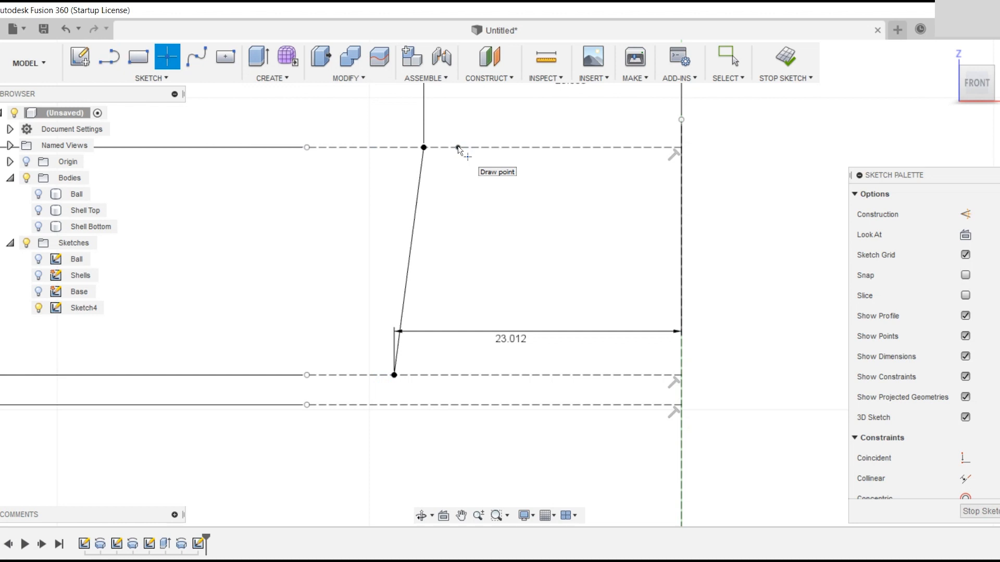
{"action": "key", "text": "d"}
{"action": "left_click", "coordinate": [457, 148]}
{"action": "left_click", "coordinate": [463, 104]}
{"action": "type", "text": "1"}
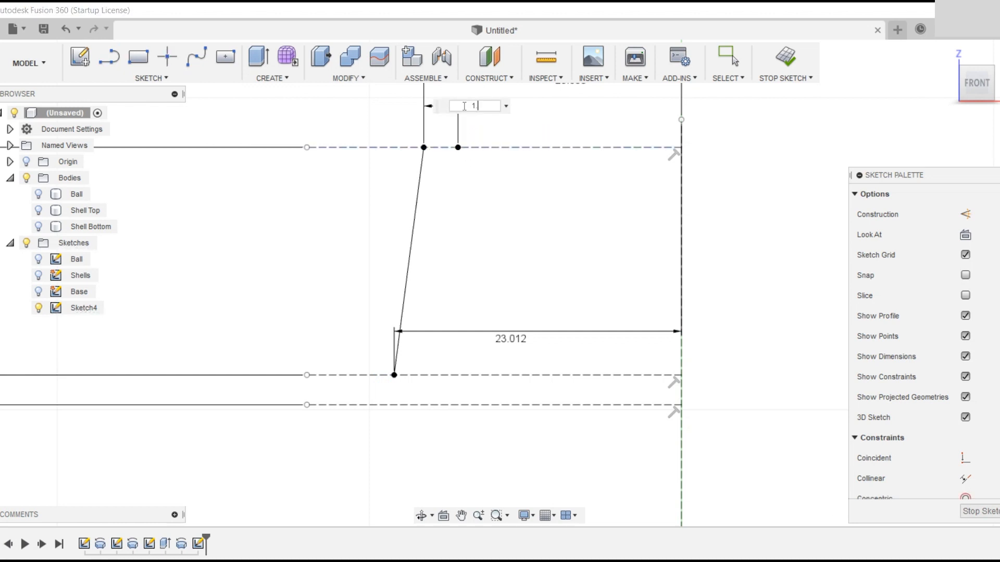
{"action": "type", "text": ".588"}
{"action": "key", "text": "Return"}
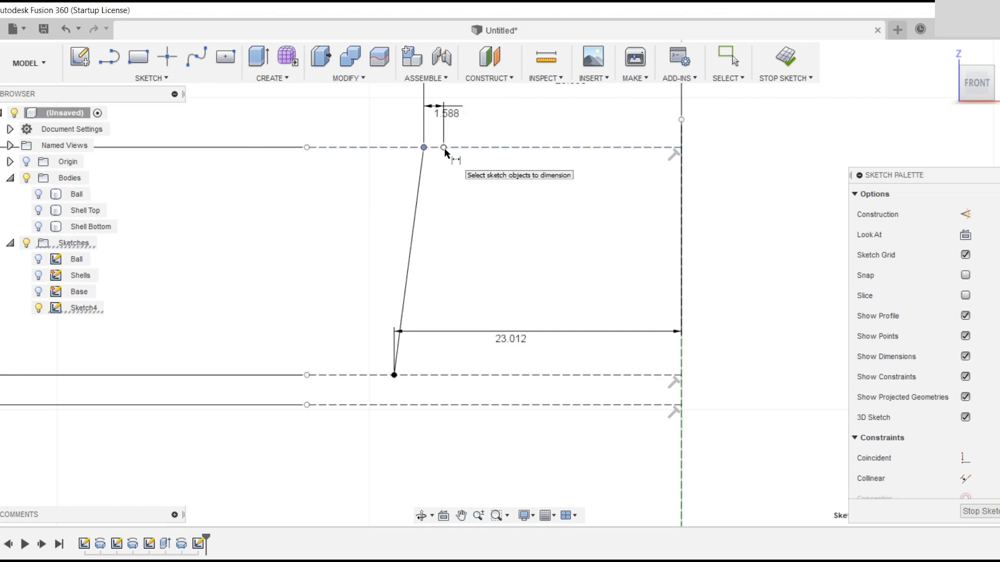
Draw connected solid lines joining the two top points, running 30.226 mm vertically down, and ending horizontally on the vertical construction line.
{"action": "key", "text": "l"}
{"action": "left_click", "coordinate": [443, 148]}
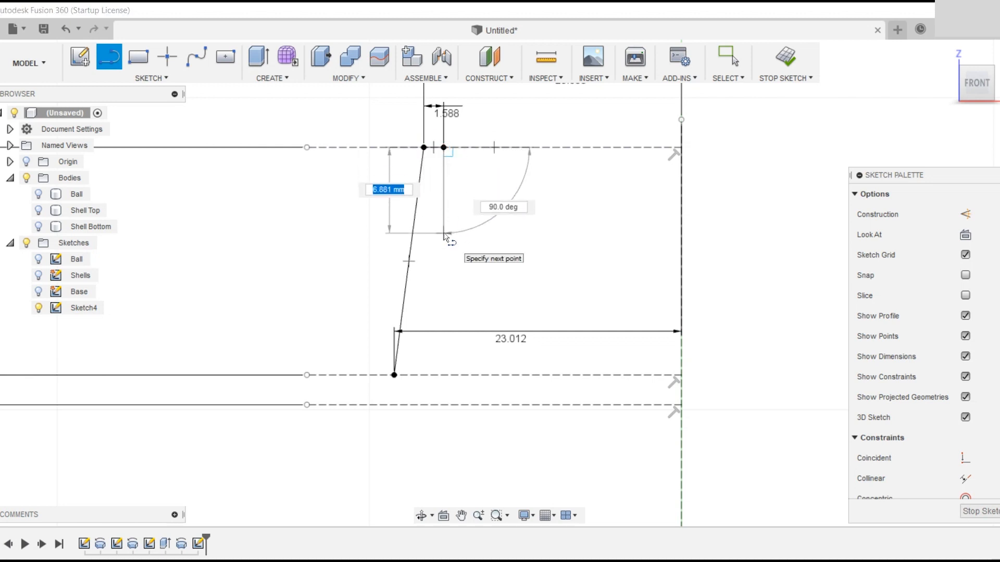
{"action": "scroll", "coordinate": [444, 237], "scroll_direction": "down", "scroll_amount": 1}
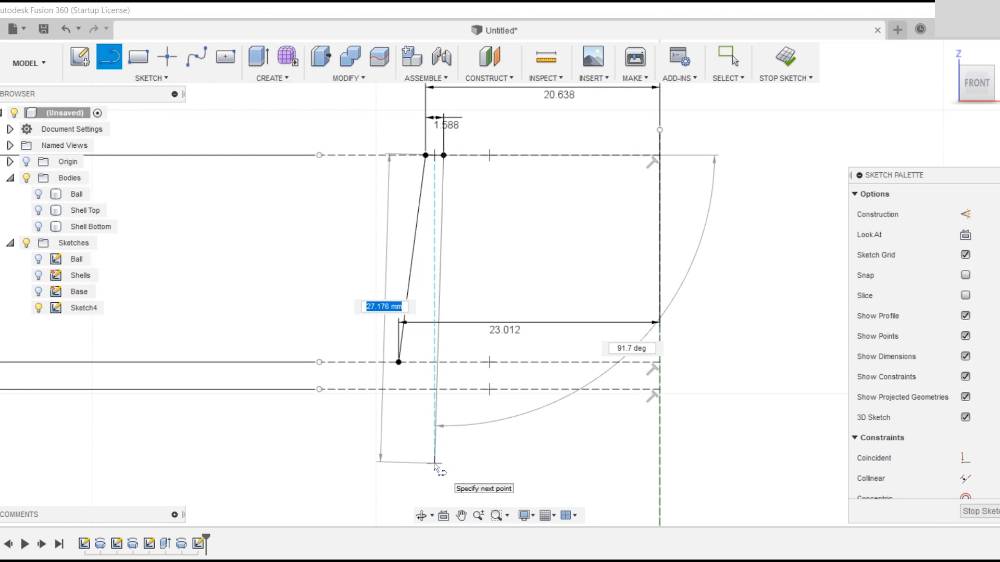
{"action": "type", "text": "30."}
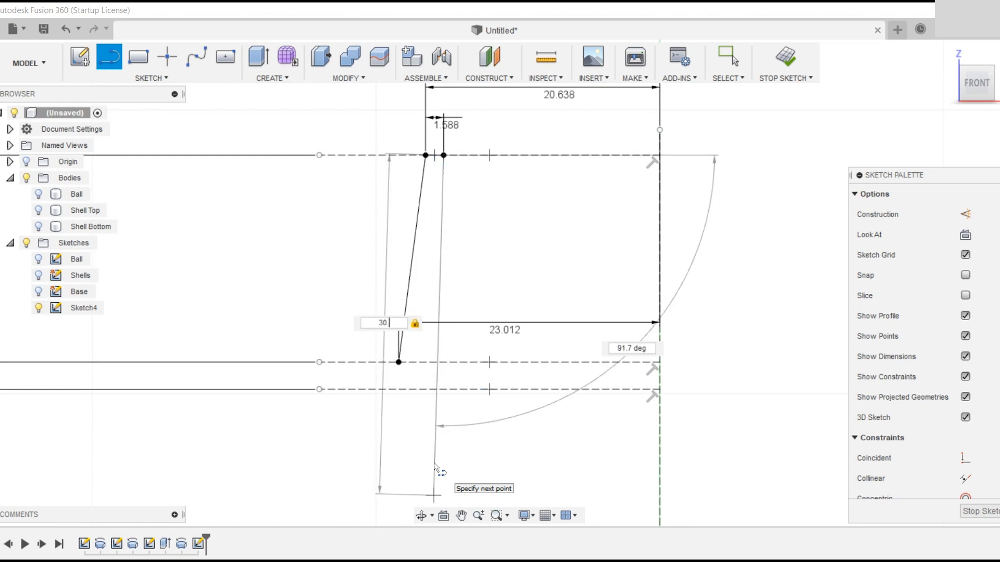
{"action": "type", "text": "226"}
{"action": "key", "text": "Tab"}
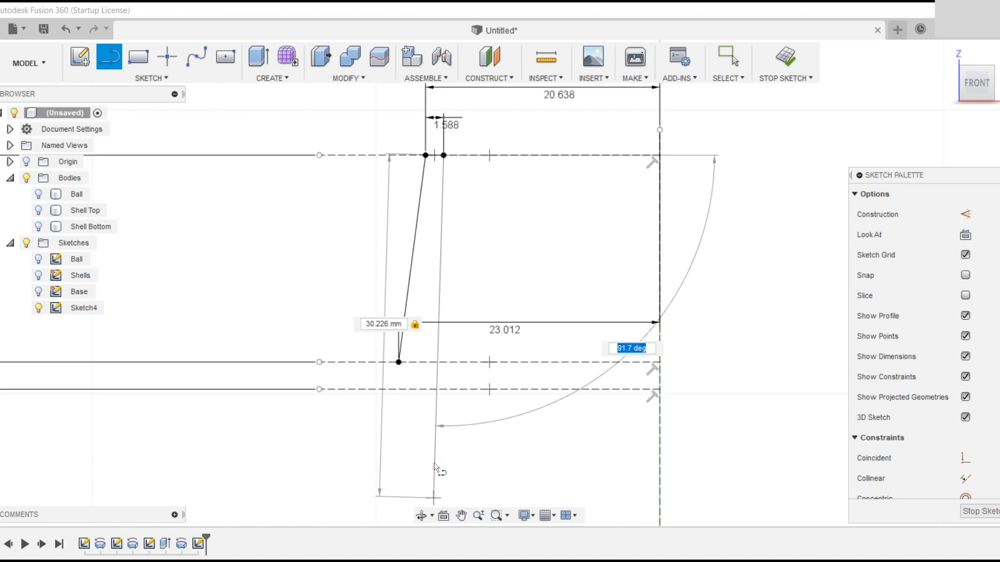
{"action": "left_click", "coordinate": [443, 498]}
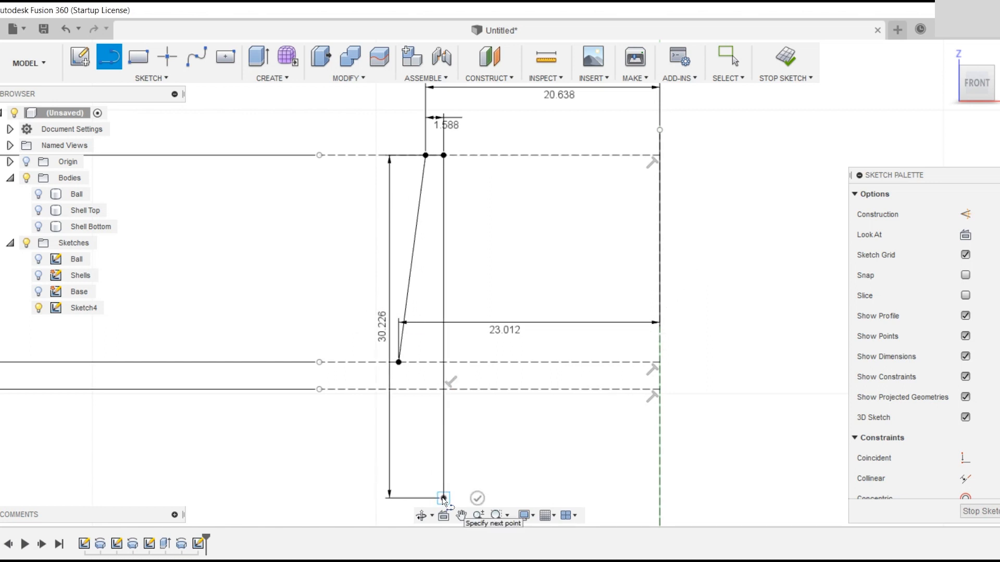
{"action": "left_click", "coordinate": [662, 505]}
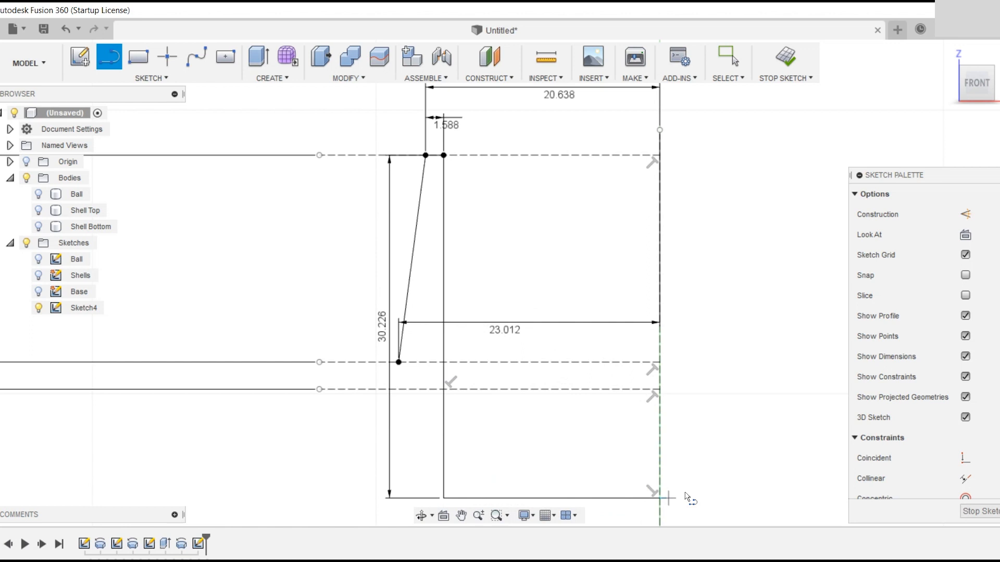
Draw a line at 60 degrees from the point on the middle construction line down to the lowest horizontal construction line.
{"action": "scroll", "coordinate": [703, 486], "scroll_direction": "down", "scroll_amount": 3}
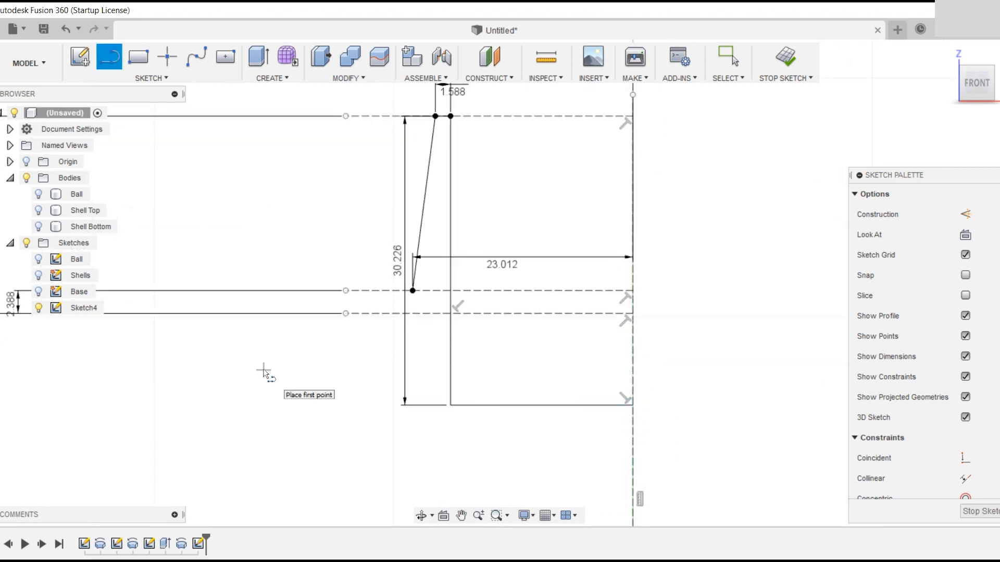
{"action": "scroll", "coordinate": [425, 309], "scroll_direction": "up", "scroll_amount": 5}
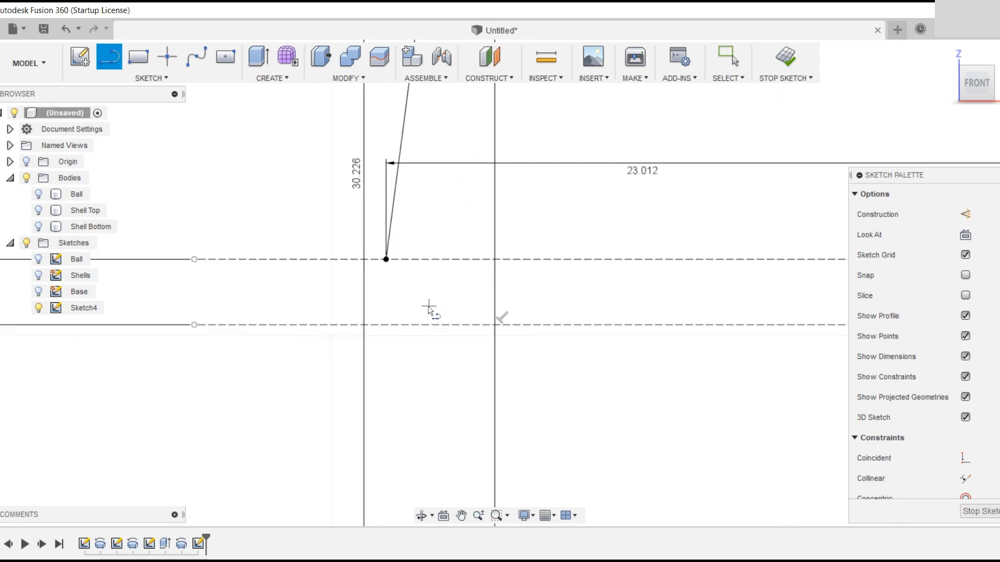
{"action": "left_click", "coordinate": [386, 258]}
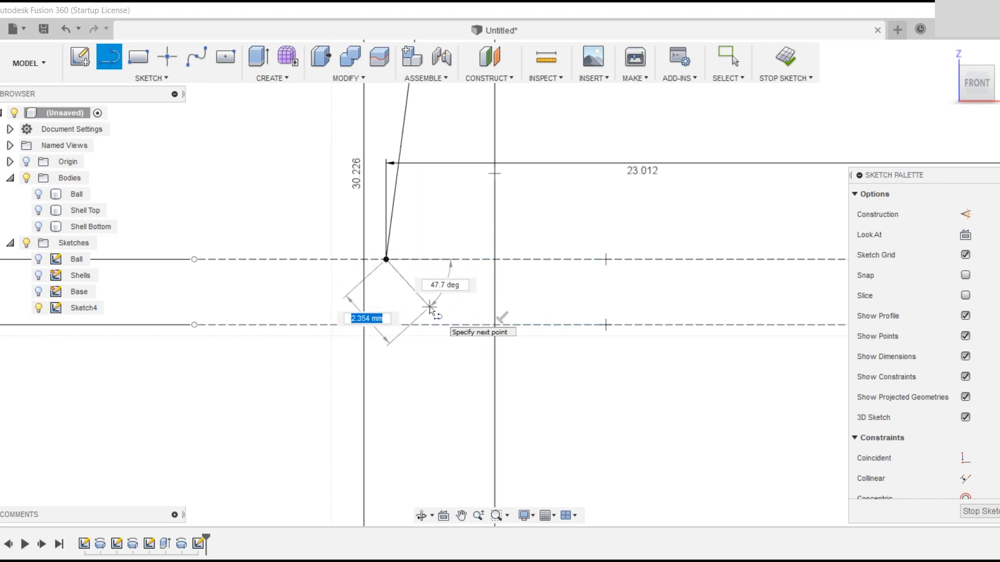
{"action": "key", "text": "Tab"}
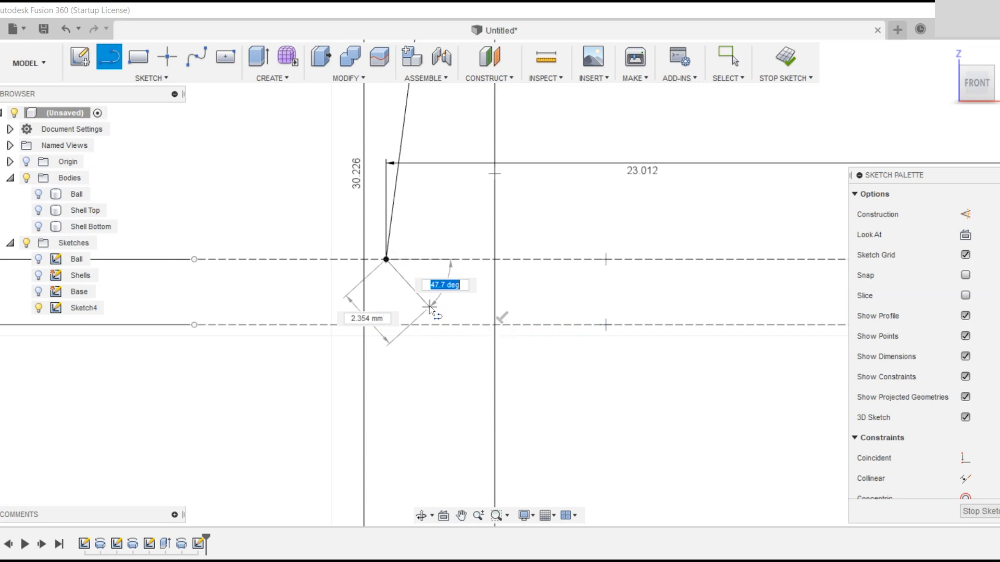
{"action": "type", "text": "60"}
{"action": "key", "text": "Tab"}
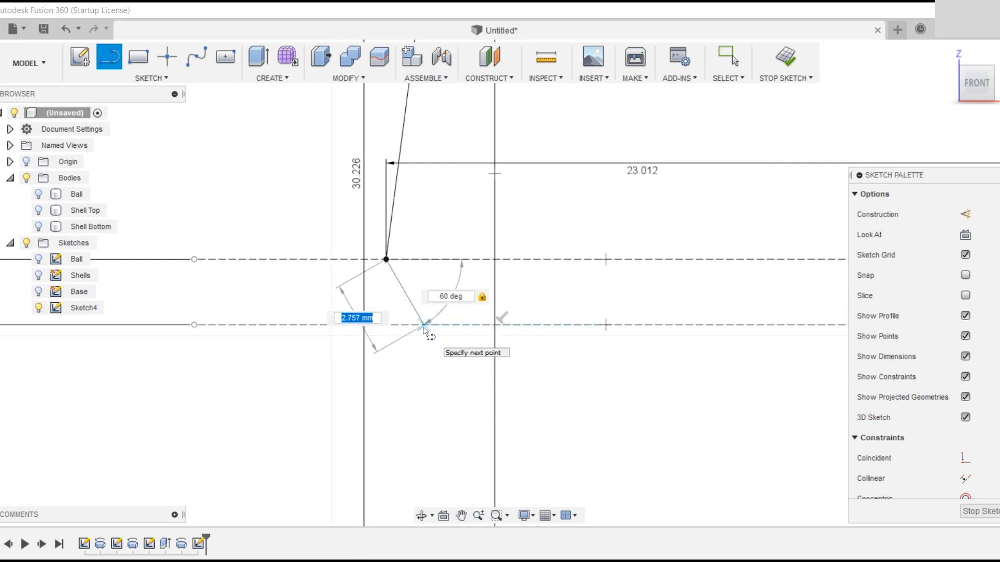
{"action": "double_click", "coordinate": [424, 327]}
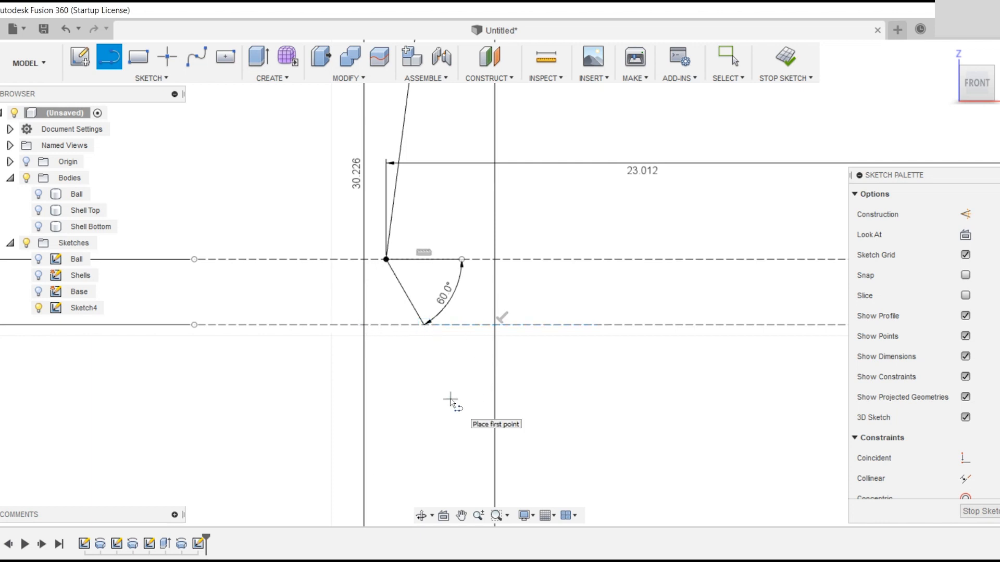
Draw a 2 mm line straight down the vertical axis from the inner end of the profile's horizontal floor line.
{"action": "scroll", "coordinate": [450, 399], "scroll_direction": "down", "scroll_amount": 4}
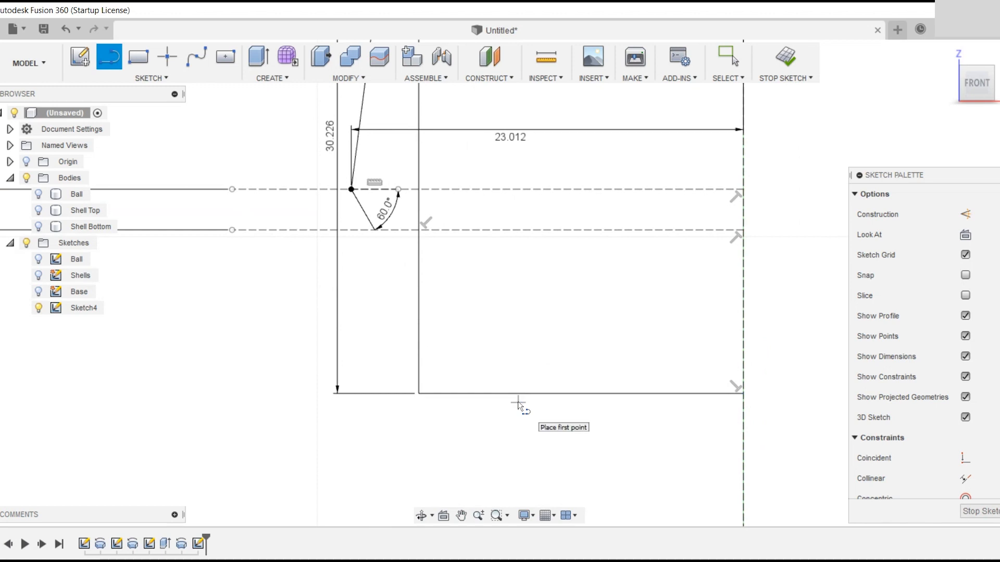
{"action": "left_click", "coordinate": [744, 394]}
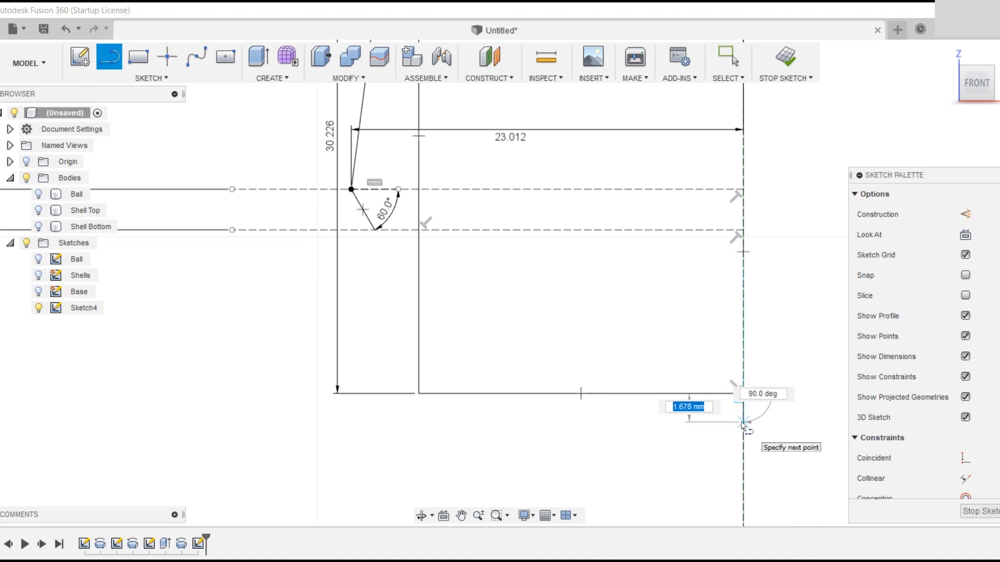
{"action": "type", "text": "2"}
{"action": "key", "text": "Tab"}
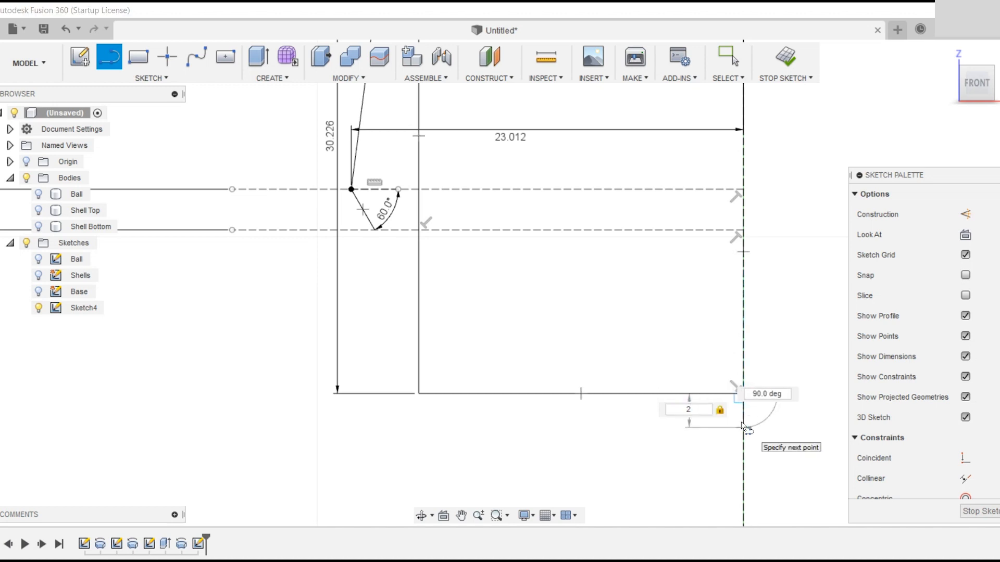
{"action": "key", "text": "Return"}
{"action": "key", "text": "Escape"}
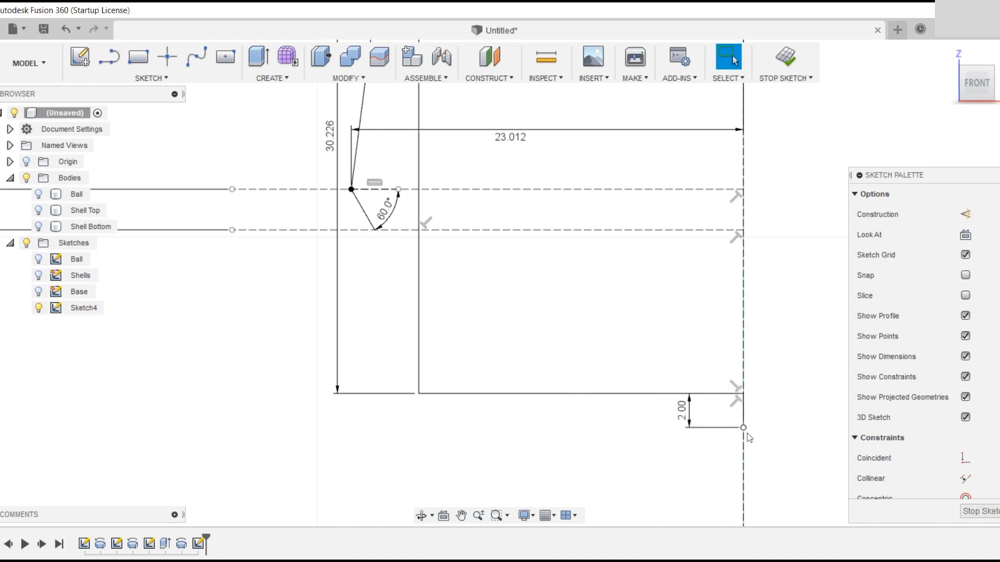
Close the profile with a horizontal bottom line and a vertical outer line up to the lower end of the 60-degree line.
{"action": "key", "text": "l"}
{"action": "left_click", "coordinate": [743, 428]}
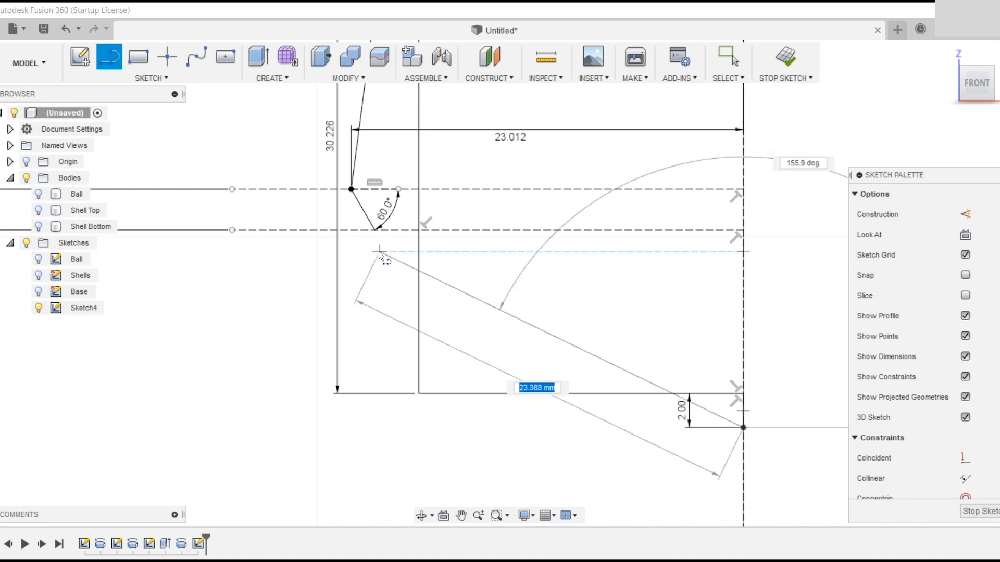
{"action": "left_click", "coordinate": [375, 428]}
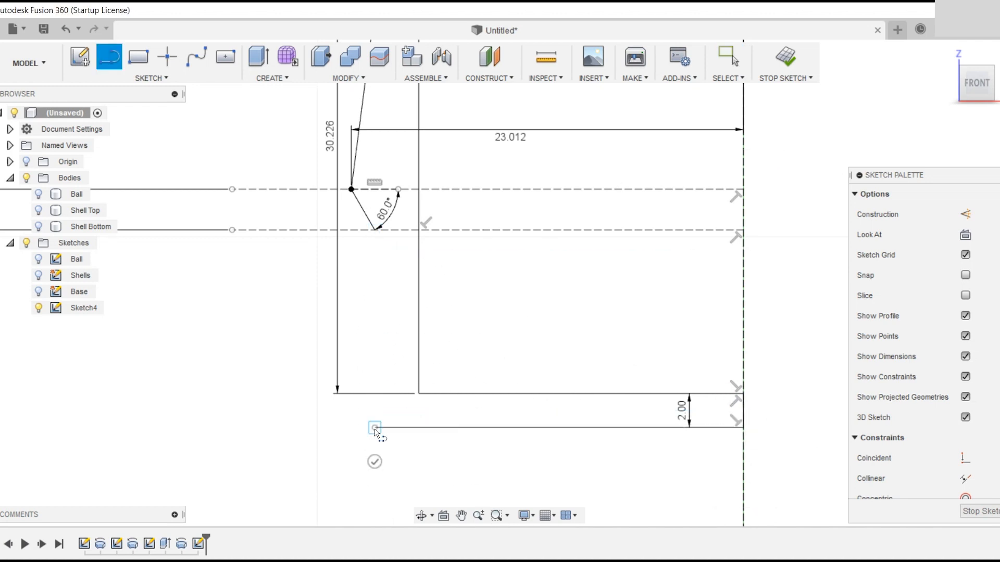
{"action": "left_click", "coordinate": [374, 230]}
{"action": "scroll", "coordinate": [375, 230], "scroll_direction": "down", "scroll_amount": 3}
{"action": "middle_click_drag", "start_coordinate": [471, 281], "coordinate": [442, 391]}
{"action": "scroll", "coordinate": [442, 391], "scroll_direction": "down", "scroll_amount": 2}
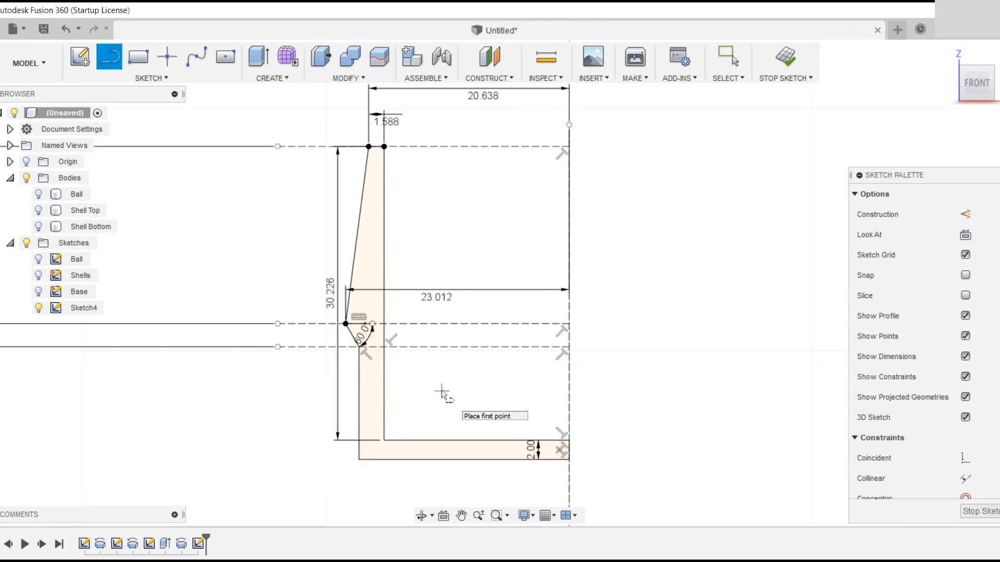
{"action": "scroll", "coordinate": [441, 391], "scroll_direction": "down", "scroll_amount": 2}
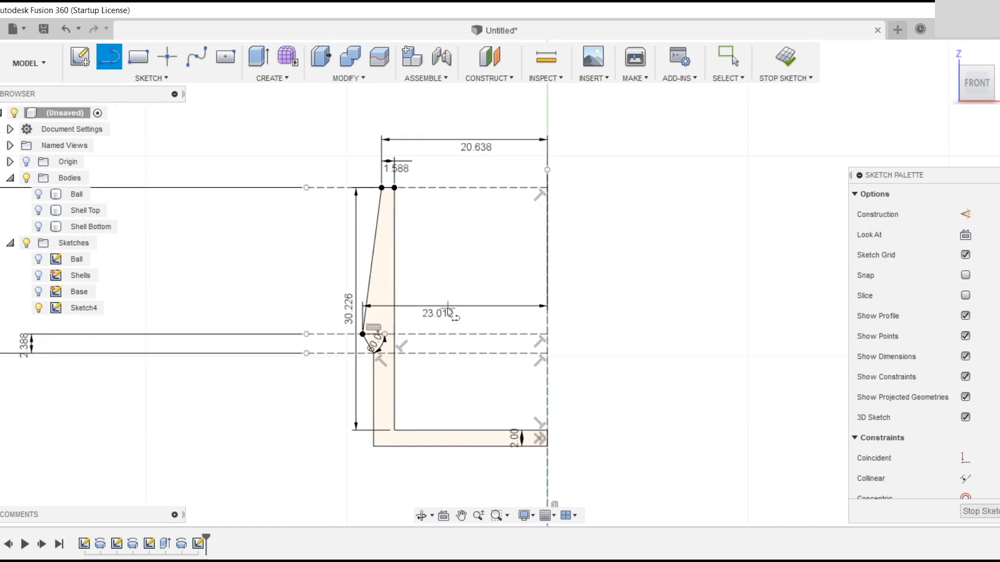
Reposition the 23.012 mm dimension above the profile and the 60-degree angle dimension outside its outer wall.
{"action": "key", "text": "Escape"}
{"action": "left_click_drag", "start_coordinate": [447, 307], "coordinate": [445, 106]}
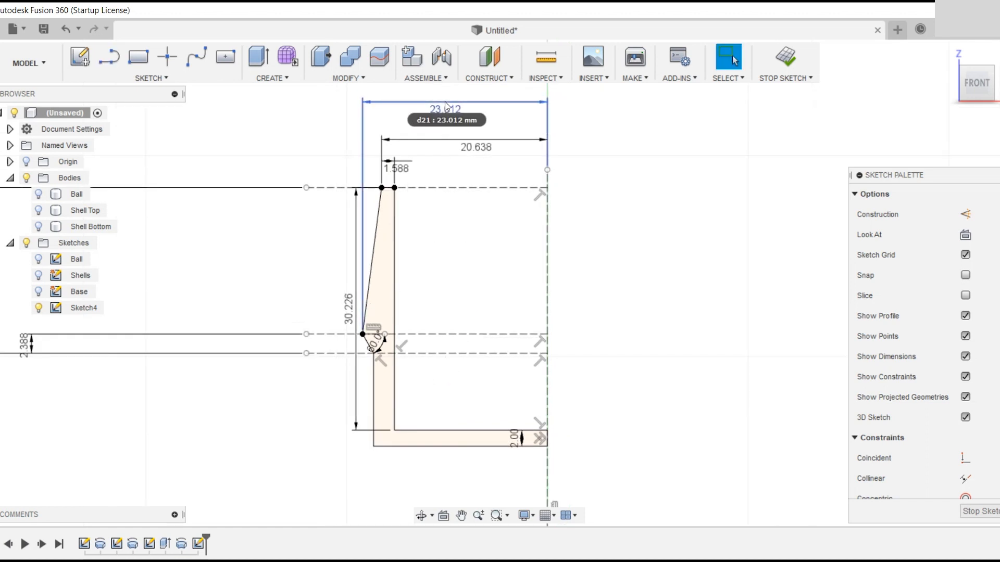
{"action": "left_click", "coordinate": [381, 349]}
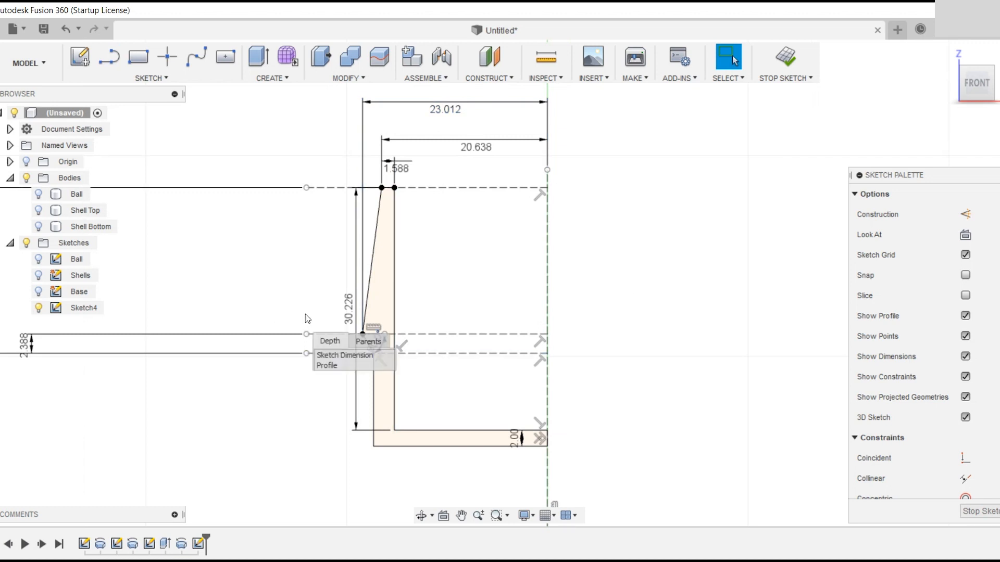
{"action": "left_click", "coordinate": [382, 349]}
{"action": "left_click_drag", "start_coordinate": [375, 341], "coordinate": [298, 286]}
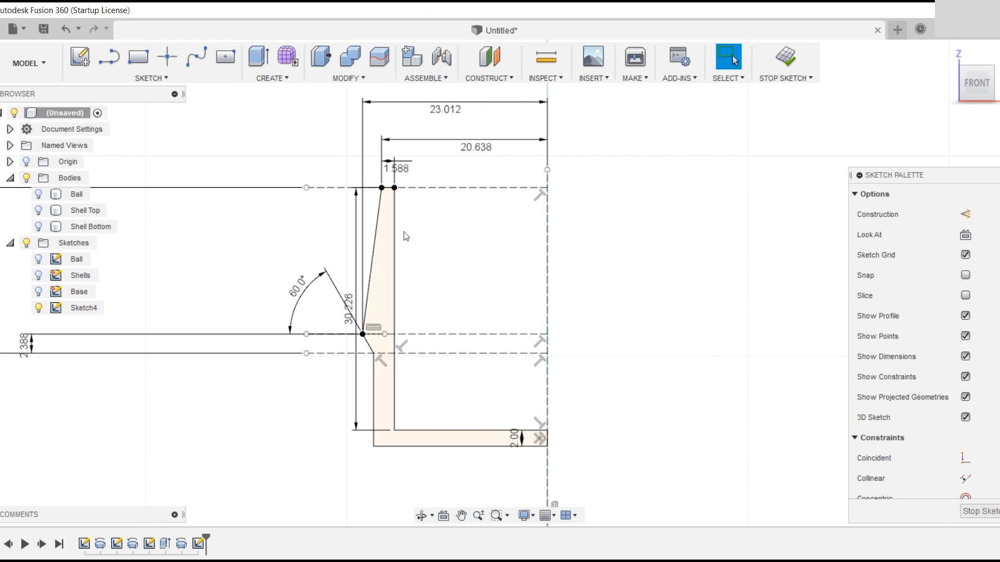
Place a sketch point on the wall profile's top edge and dimension it 0.77 mm horizontally from the outer top corner.
{"action": "scroll", "coordinate": [408, 225], "scroll_direction": "up", "scroll_amount": 5}
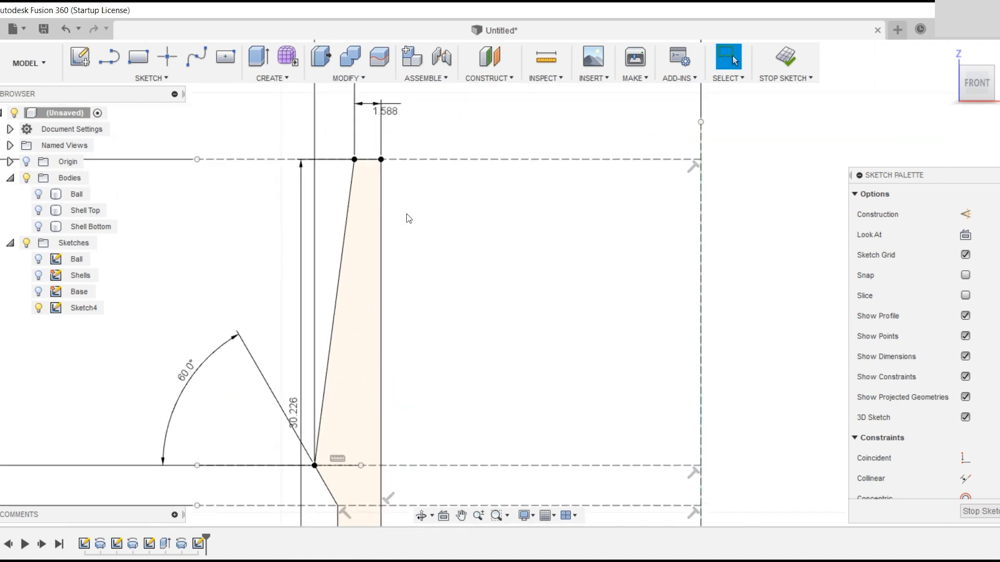
{"action": "left_click", "coordinate": [167, 56]}
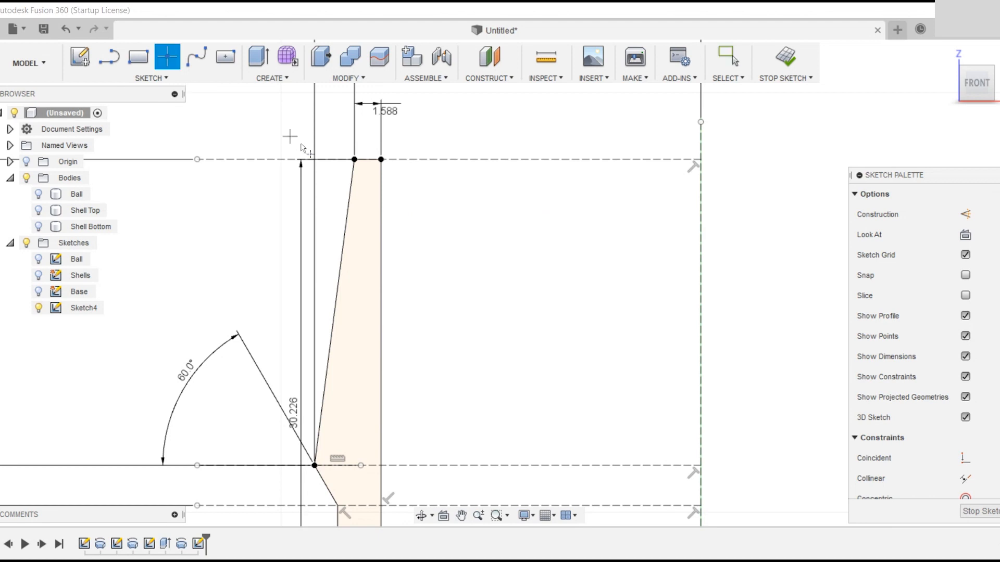
{"action": "scroll", "coordinate": [372, 161], "scroll_direction": "up", "scroll_amount": 3}
{"action": "left_click", "coordinate": [372, 158]}
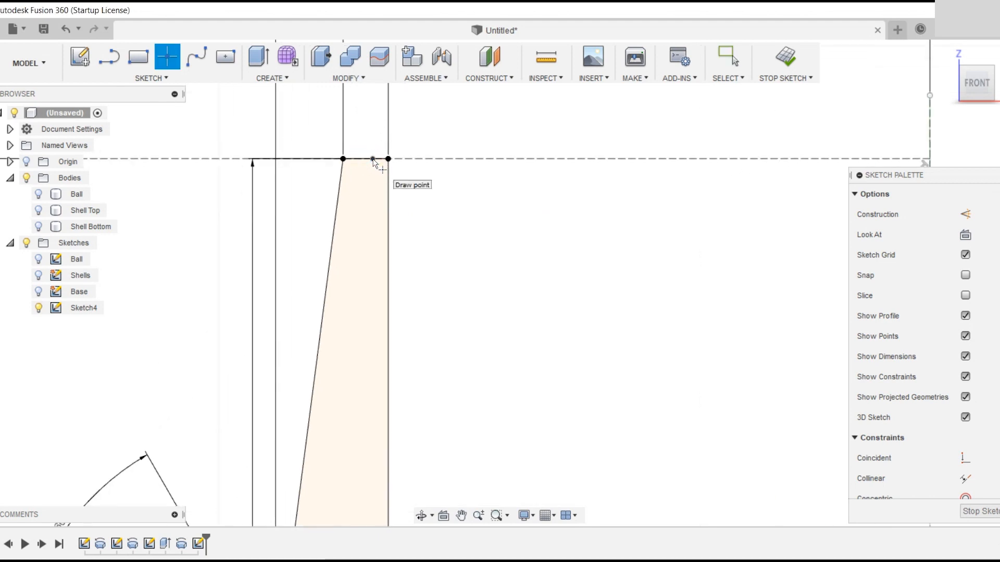
{"action": "key", "text": "Escape"}
{"action": "left_click", "coordinate": [342, 159]}
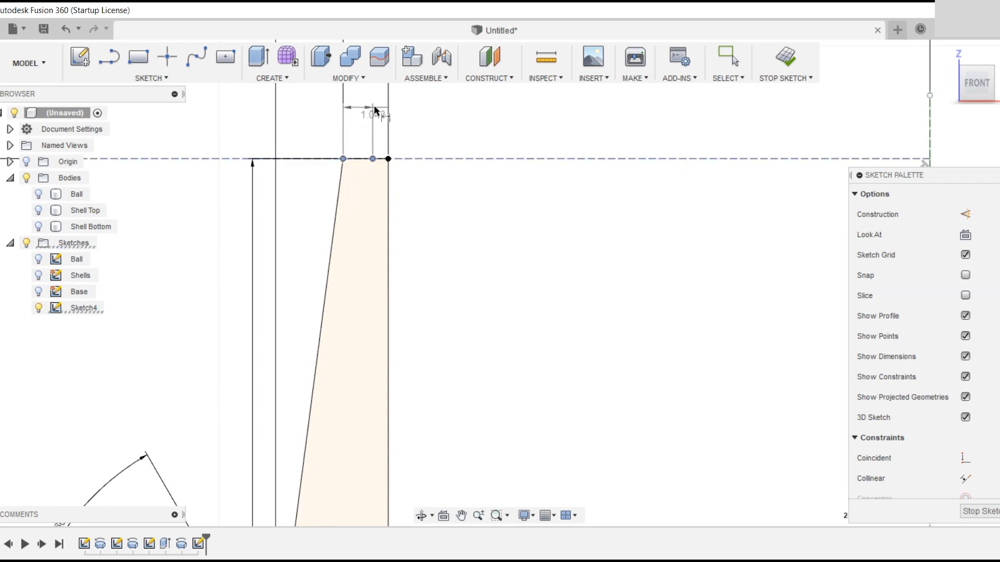
{"action": "left_click", "coordinate": [463, 101]}
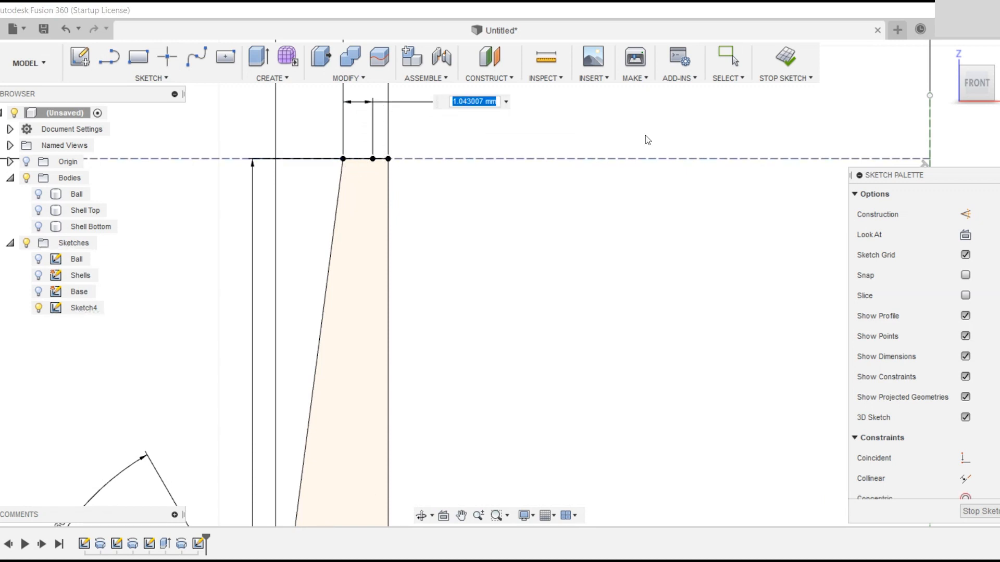
{"action": "type", "text": "0."}
{"action": "key", "text": "Return"}
Draw a line about 19.28 mm long from the new top-edge point down to the short 60-degree line inside the wall.
{"action": "key", "text": "l"}
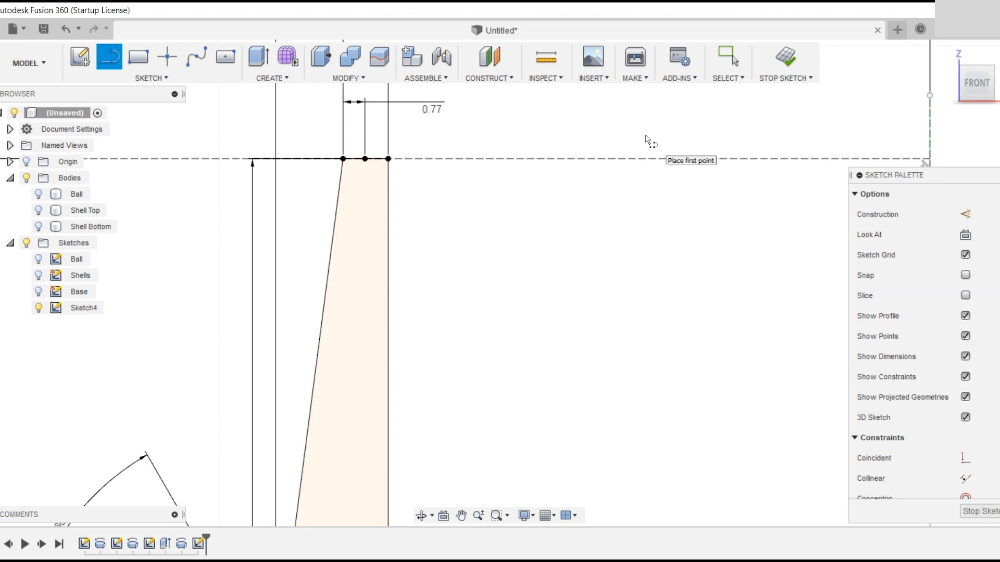
{"action": "left_click", "coordinate": [365, 160]}
{"action": "scroll", "coordinate": [491, 129], "scroll_direction": "down", "scroll_amount": 6}
{"action": "scroll", "coordinate": [379, 480], "scroll_direction": "up", "scroll_amount": 3}
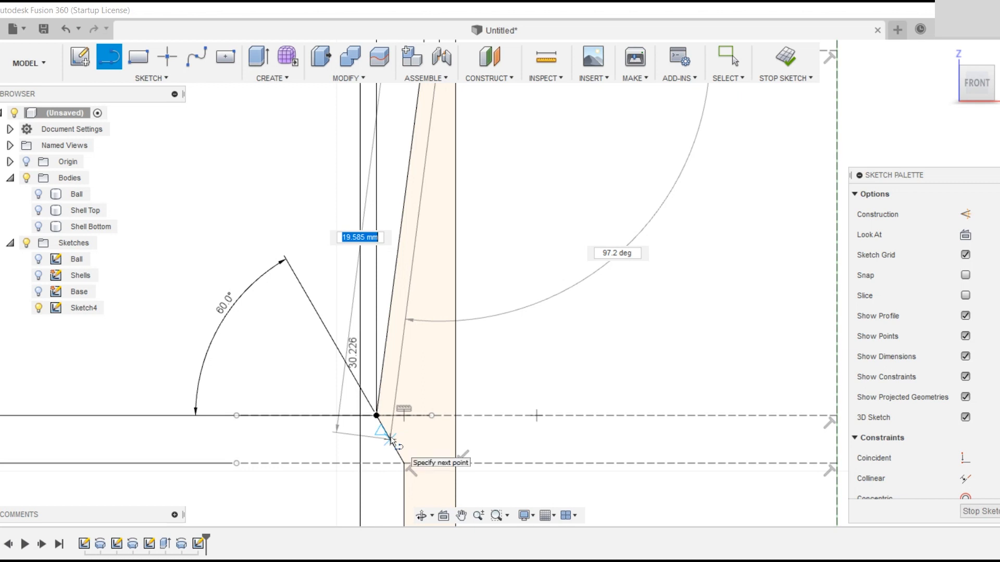
{"action": "scroll", "coordinate": [391, 441], "scroll_direction": "up", "scroll_amount": 5}
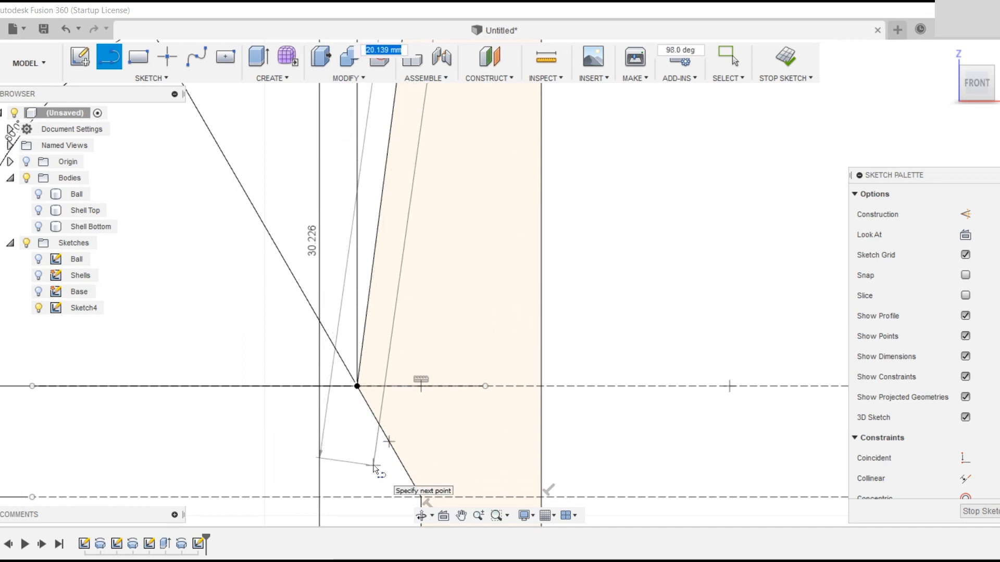
{"action": "scroll", "coordinate": [375, 467], "scroll_direction": "down", "scroll_amount": 3}
{"action": "scroll", "coordinate": [379, 467], "scroll_direction": "down", "scroll_amount": 2}
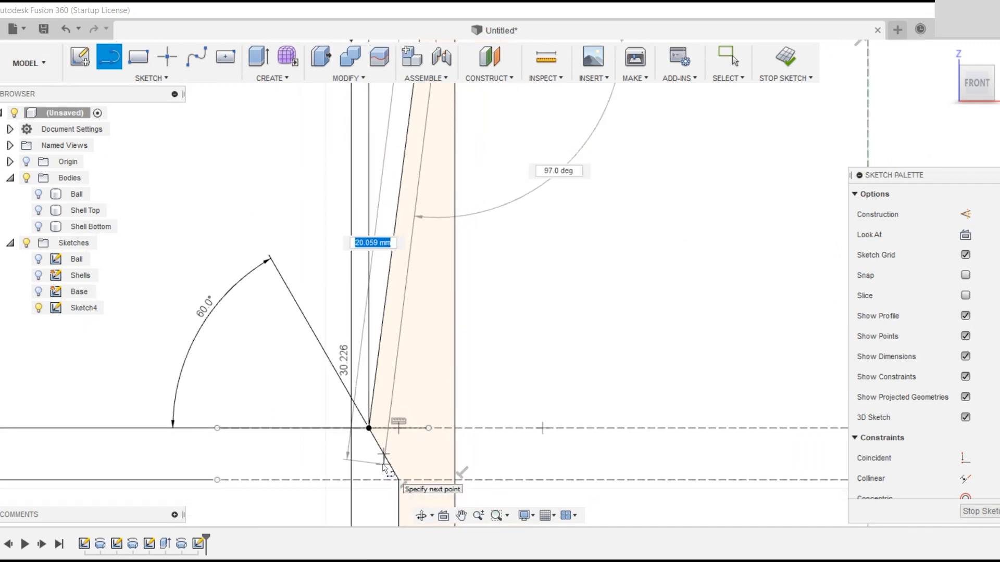
{"action": "scroll", "coordinate": [384, 466], "scroll_direction": "down", "scroll_amount": 2}
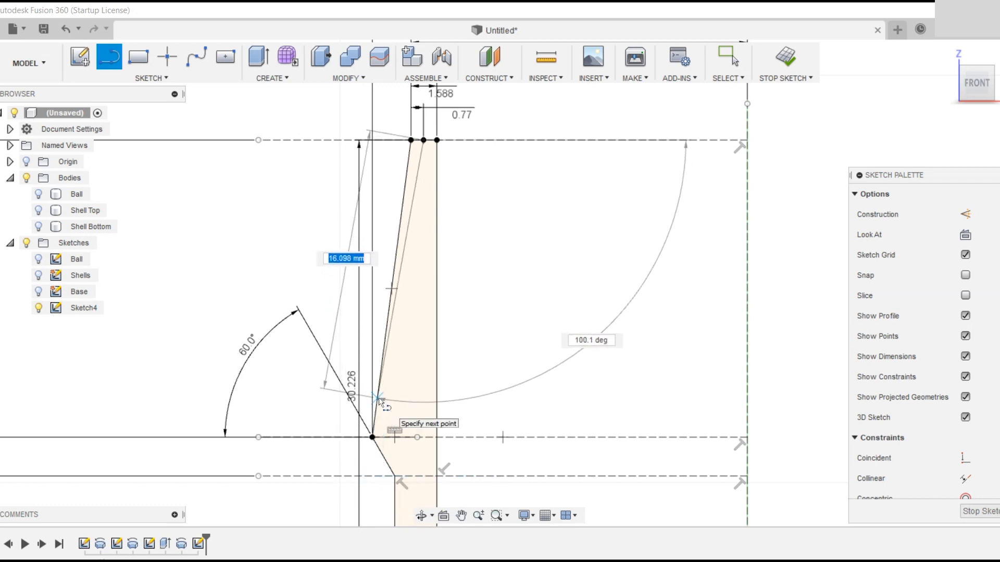
{"action": "middle_click_drag", "start_coordinate": [389, 410], "coordinate": [403, 256]}
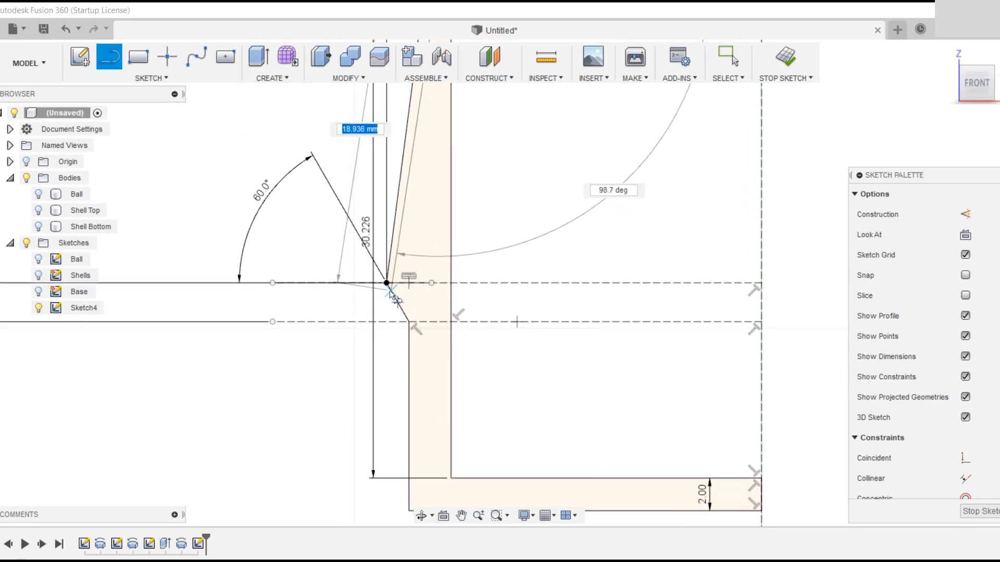
{"action": "scroll", "coordinate": [391, 294], "scroll_direction": "up", "scroll_amount": 3}
{"action": "scroll", "coordinate": [393, 297], "scroll_direction": "up", "scroll_amount": 2}
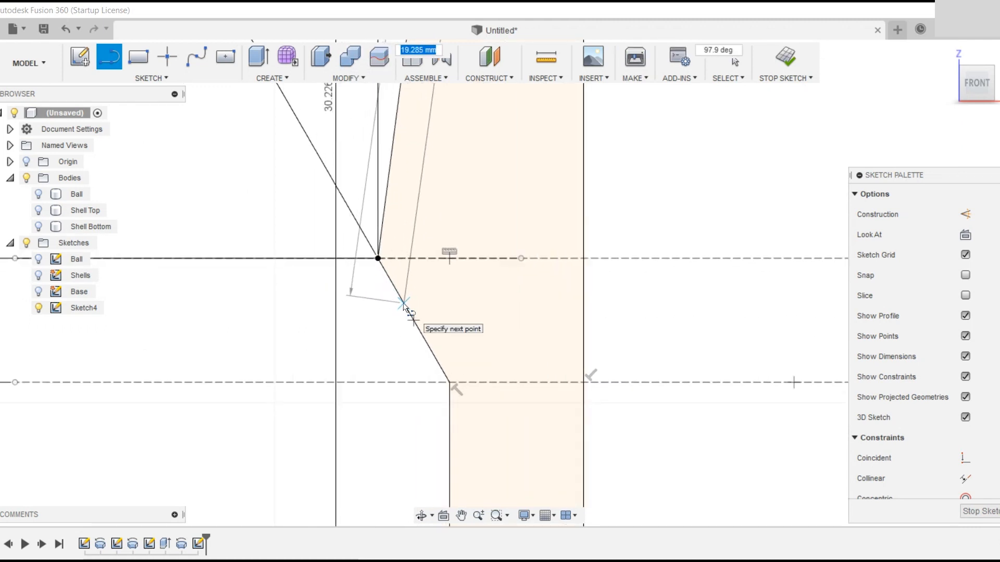
{"action": "left_click", "coordinate": [404, 304]}
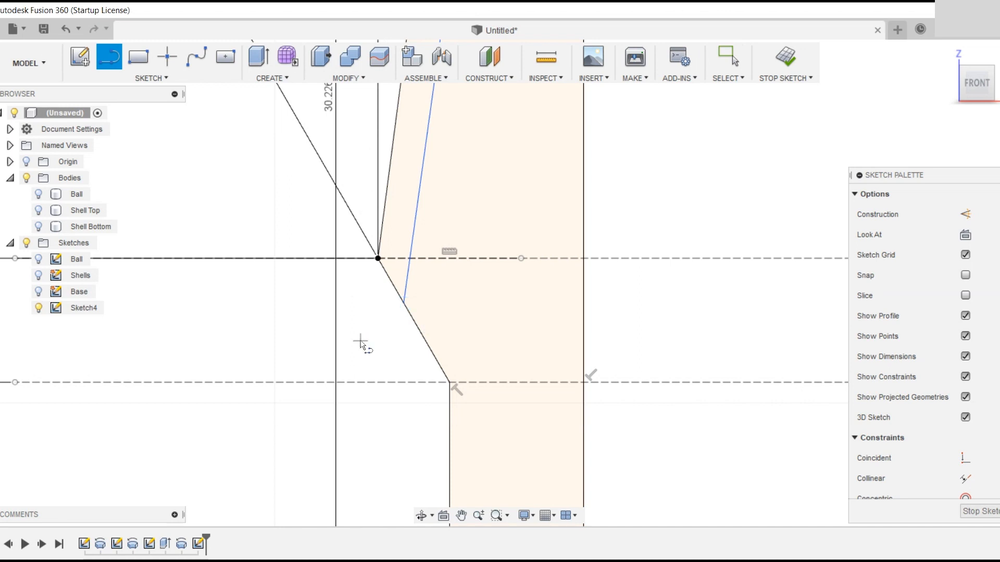
{"action": "scroll", "coordinate": [362, 343], "scroll_direction": "down", "scroll_amount": 5}
{"action": "middle_click_drag", "start_coordinate": [581, 186], "coordinate": [576, 314]}
{"action": "scroll", "coordinate": [575, 320], "scroll_direction": "down", "scroll_amount": 1}
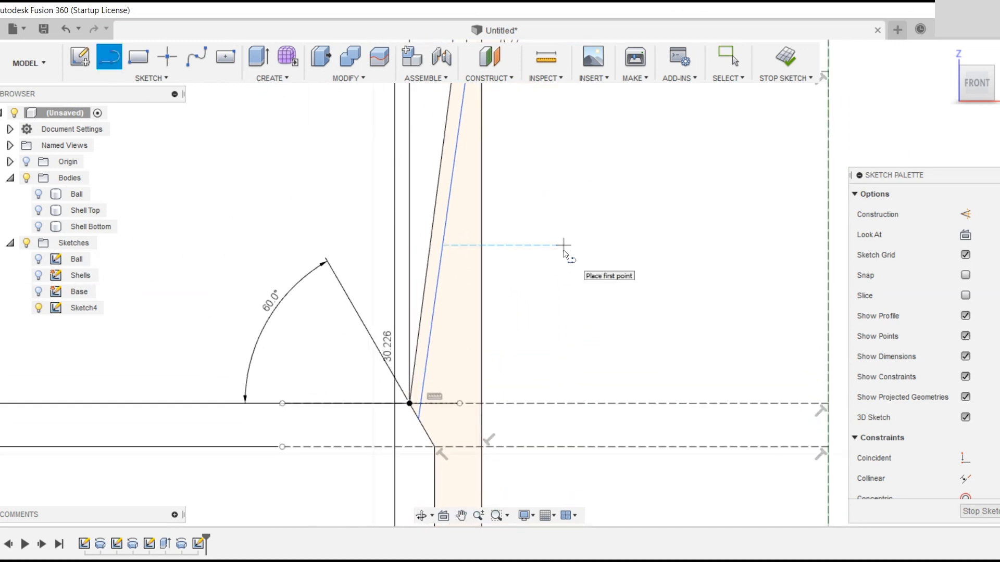
{"action": "key", "text": "Escape"}
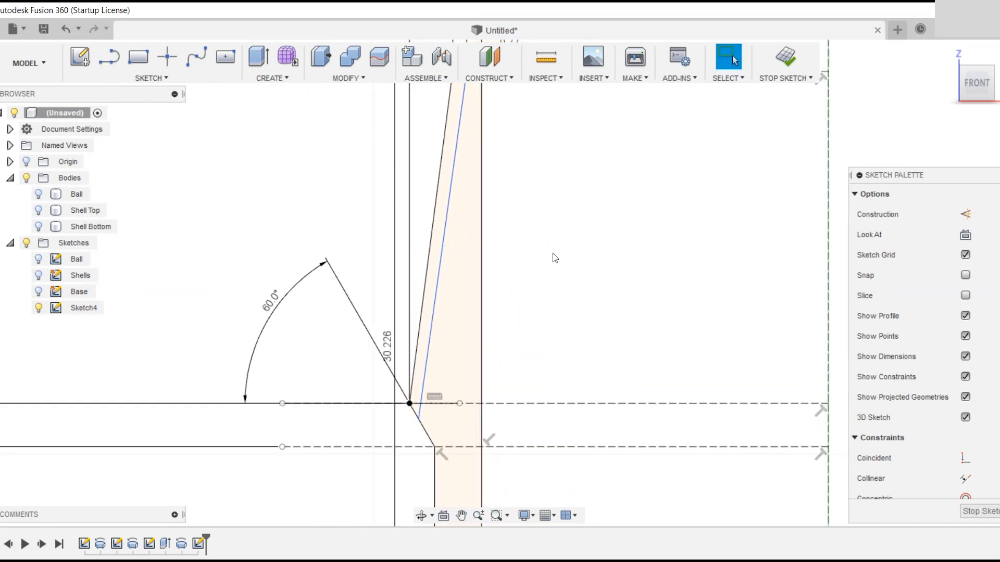
Make the new inner slanted line parallel to the wall's outer slanted line.
{"action": "left_click_drag", "start_coordinate": [932, 175], "coordinate": [916, 74]}
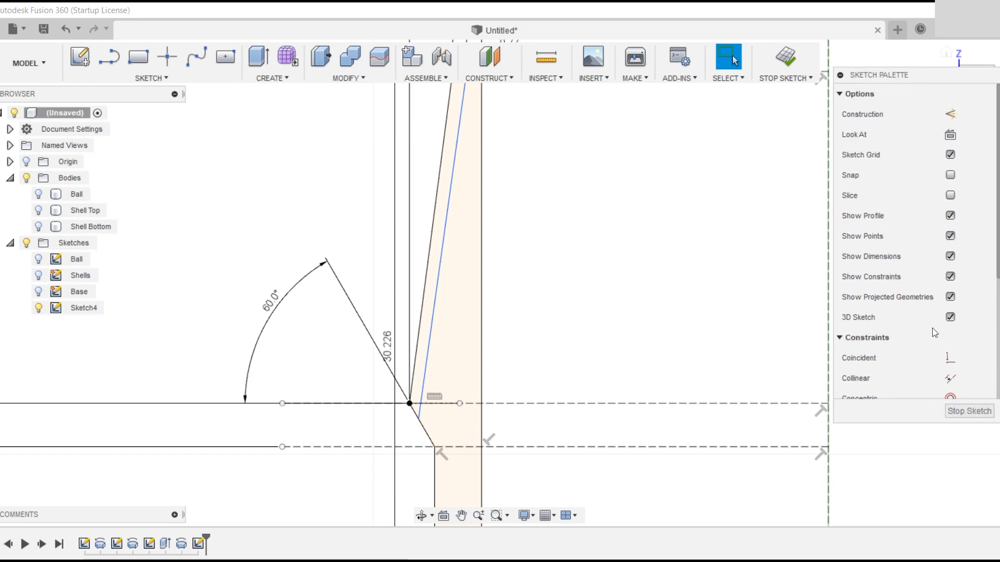
{"action": "scroll", "coordinate": [934, 319], "scroll_direction": "down", "scroll_amount": 2}
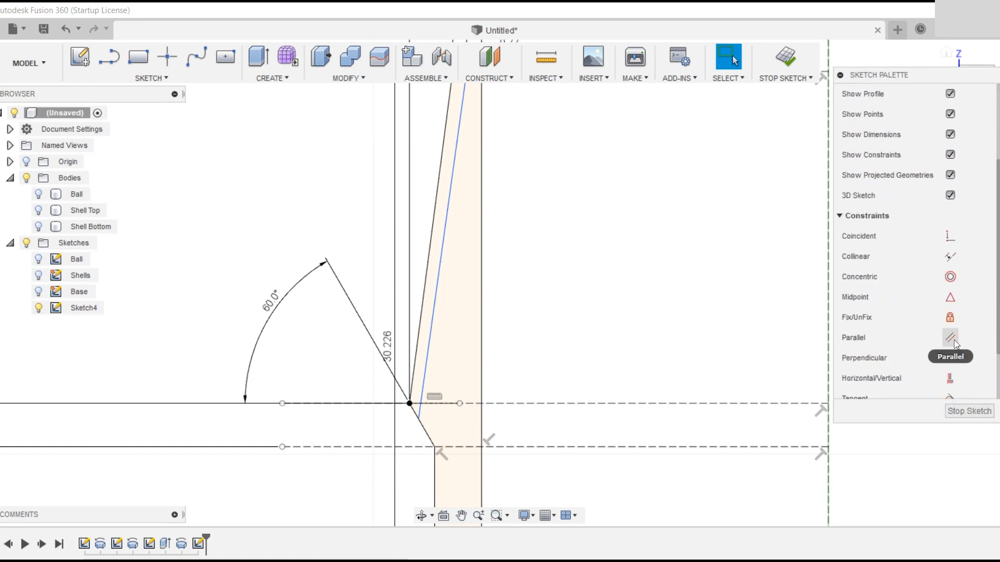
{"action": "left_click", "coordinate": [953, 339]}
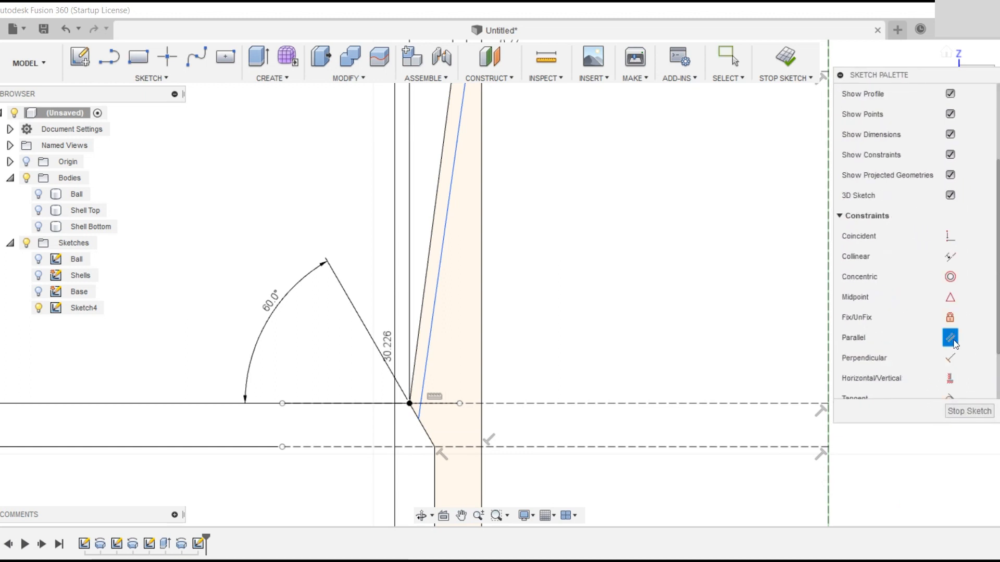
{"action": "left_click", "coordinate": [445, 238]}
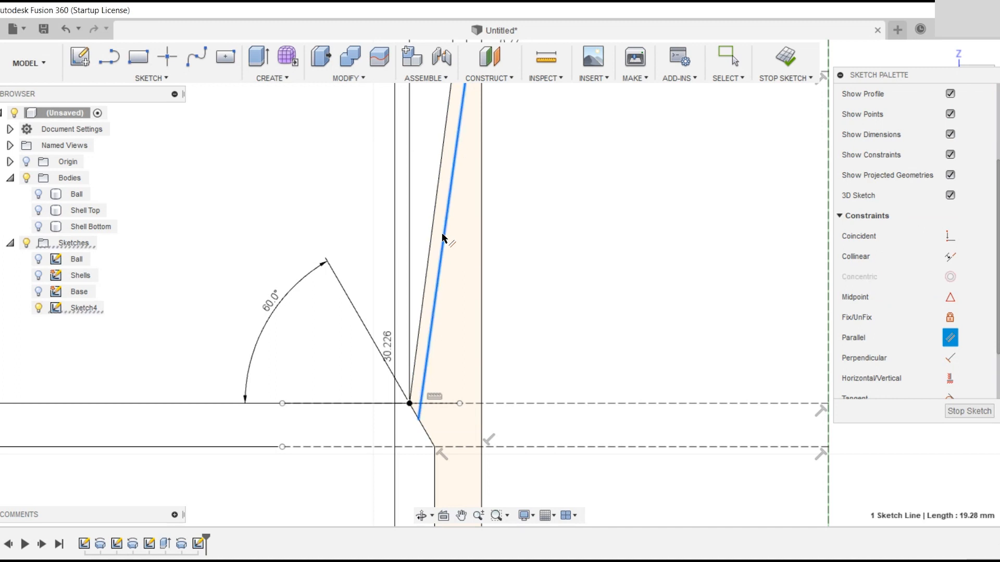
{"action": "left_click", "coordinate": [430, 238]}
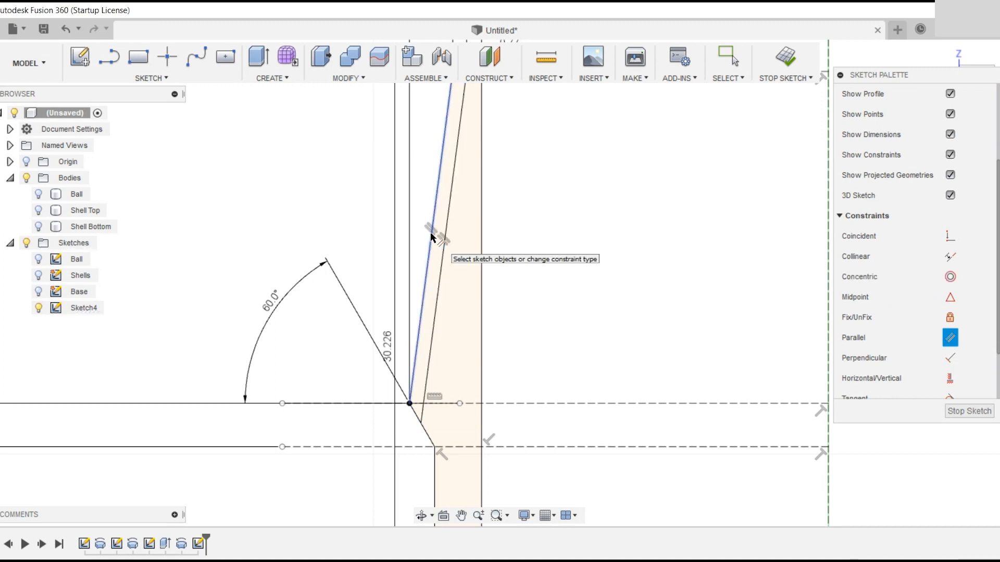
Fillet the wall profile's inner top corner with a 0.7 mm radius.
{"action": "scroll", "coordinate": [579, 245], "scroll_direction": "down", "scroll_amount": 3}
{"action": "scroll", "coordinate": [579, 245], "scroll_direction": "down", "scroll_amount": 4}
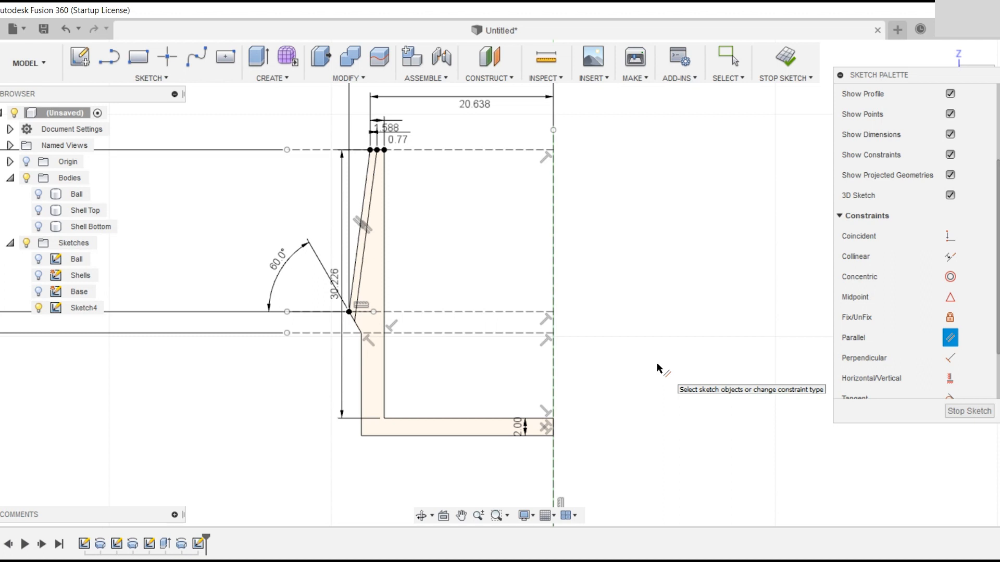
{"action": "scroll", "coordinate": [368, 170], "scroll_direction": "up", "scroll_amount": 10}
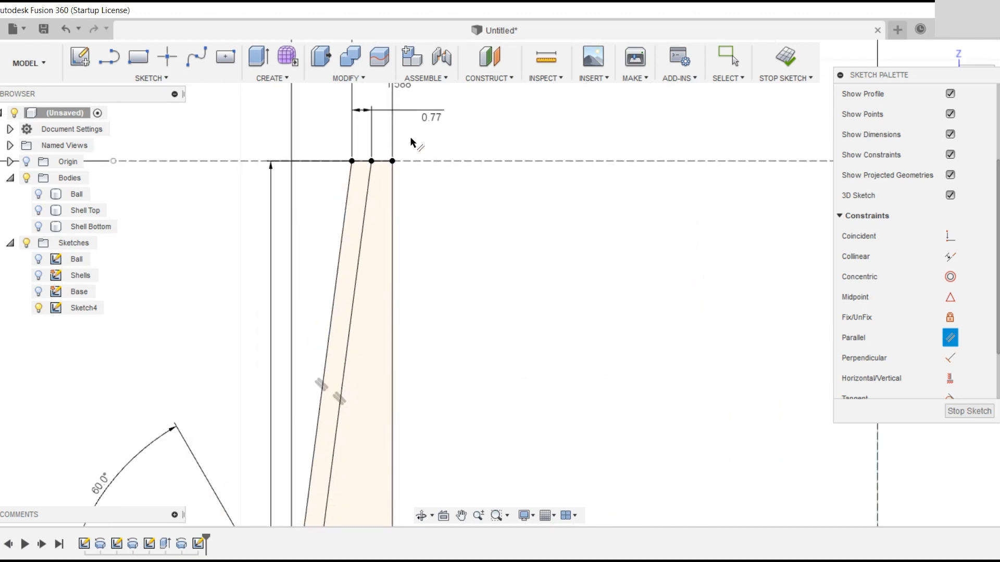
{"action": "scroll", "coordinate": [413, 156], "scroll_direction": "up", "scroll_amount": 3}
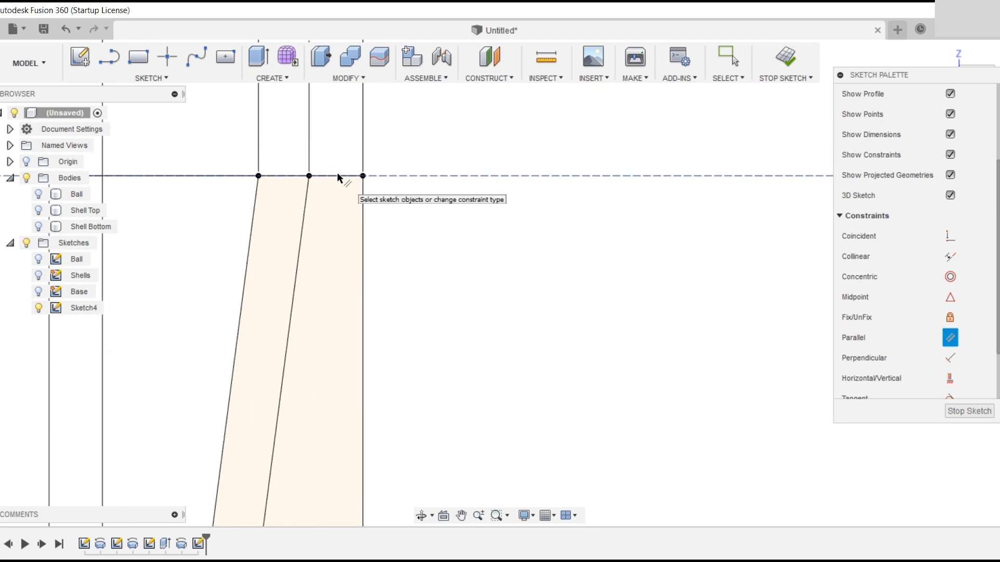
{"action": "left_click", "coordinate": [159, 79]}
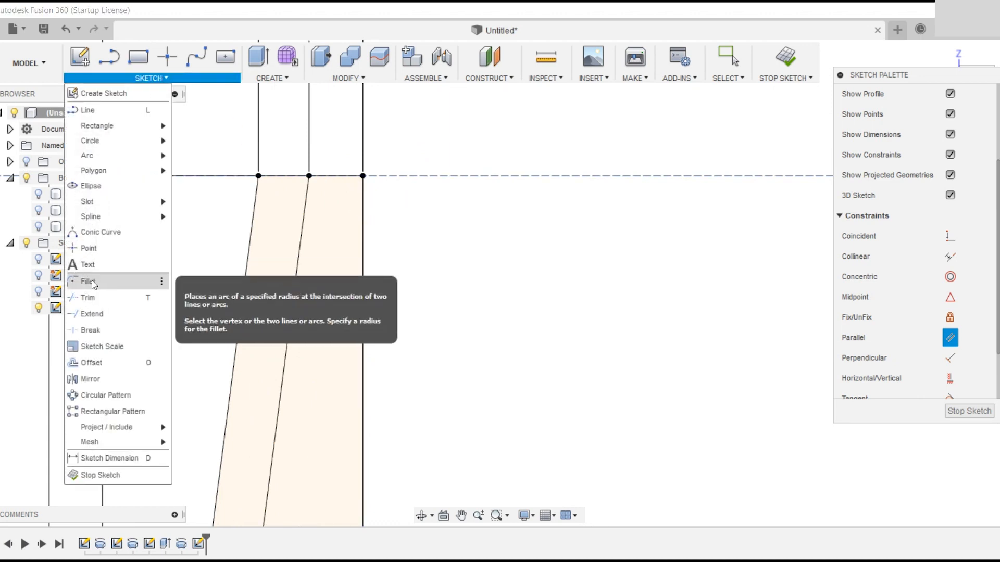
{"action": "left_click", "coordinate": [91, 281]}
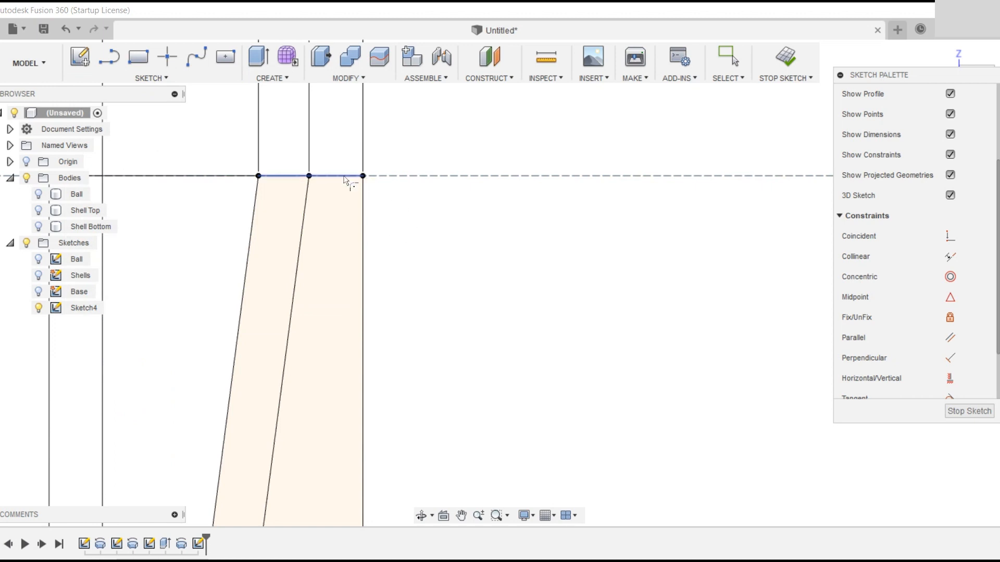
{"action": "left_click", "coordinate": [363, 203]}
{"action": "left_click", "coordinate": [363, 201]}
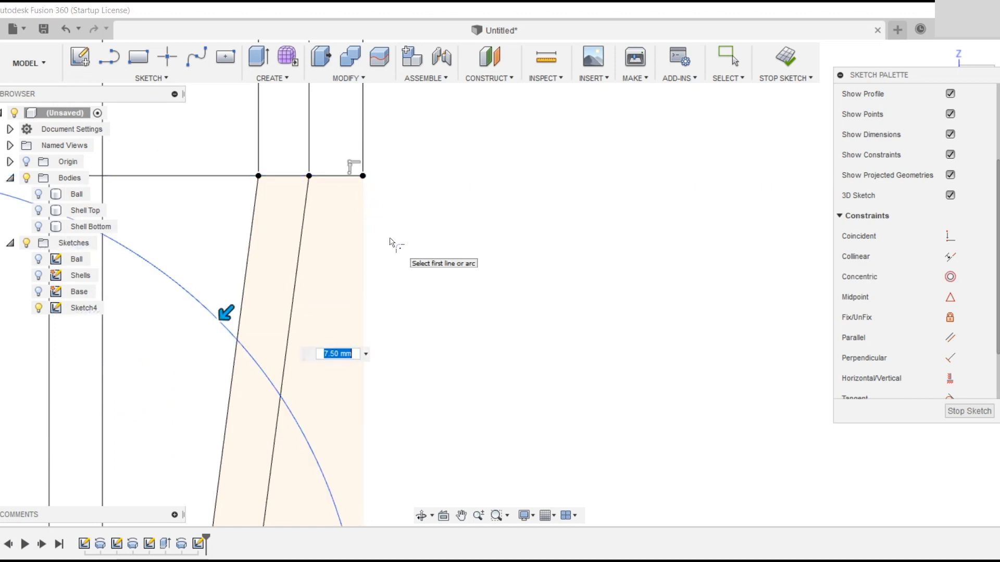
{"action": "type", "text": "0."}
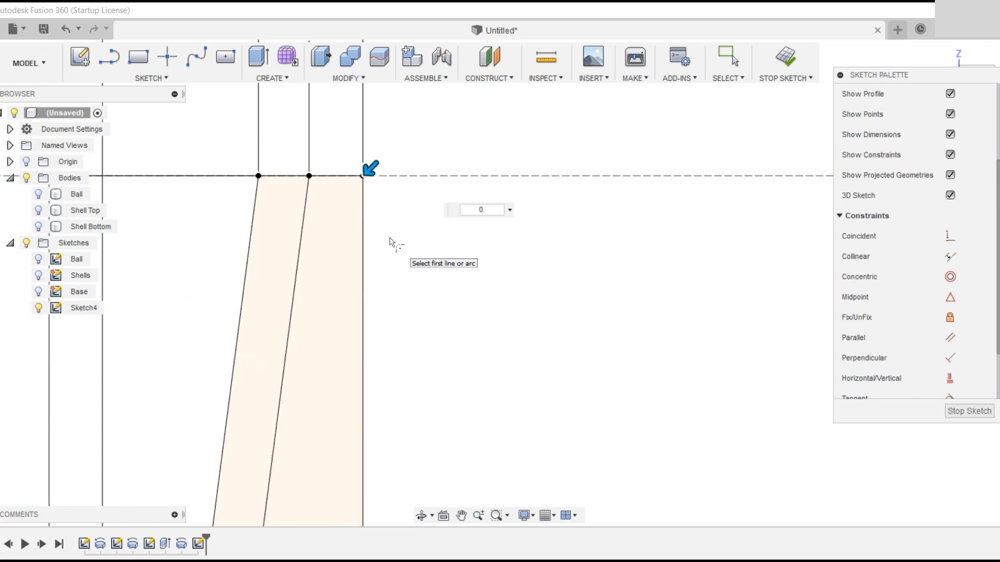
{"action": "type", "text": "7"}
{"action": "key", "text": "Return"}
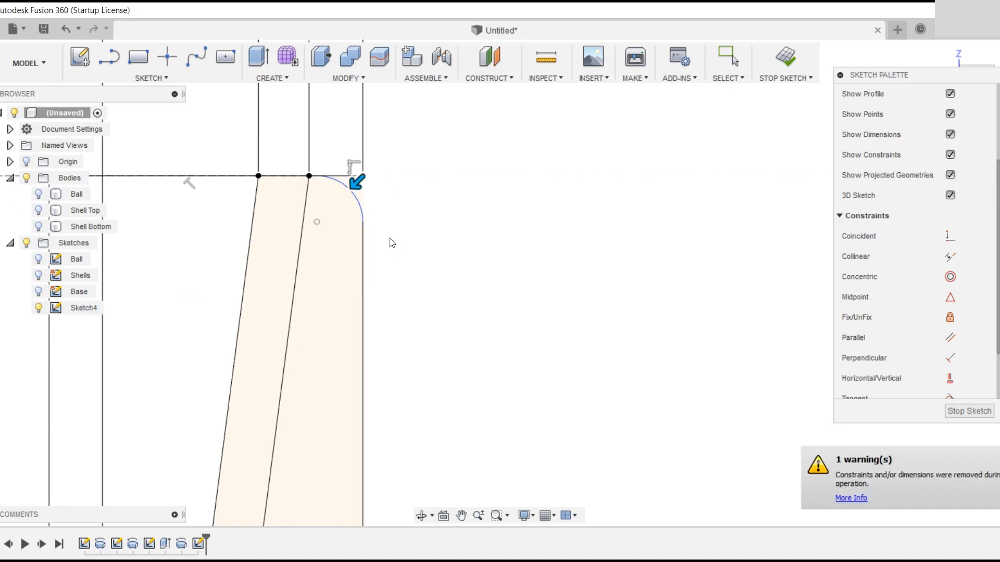
{"action": "key", "text": "Escape"}
Finish the wall profile sketch and rename it Cap.
{"action": "scroll", "coordinate": [475, 256], "scroll_direction": "down", "scroll_amount": 8}
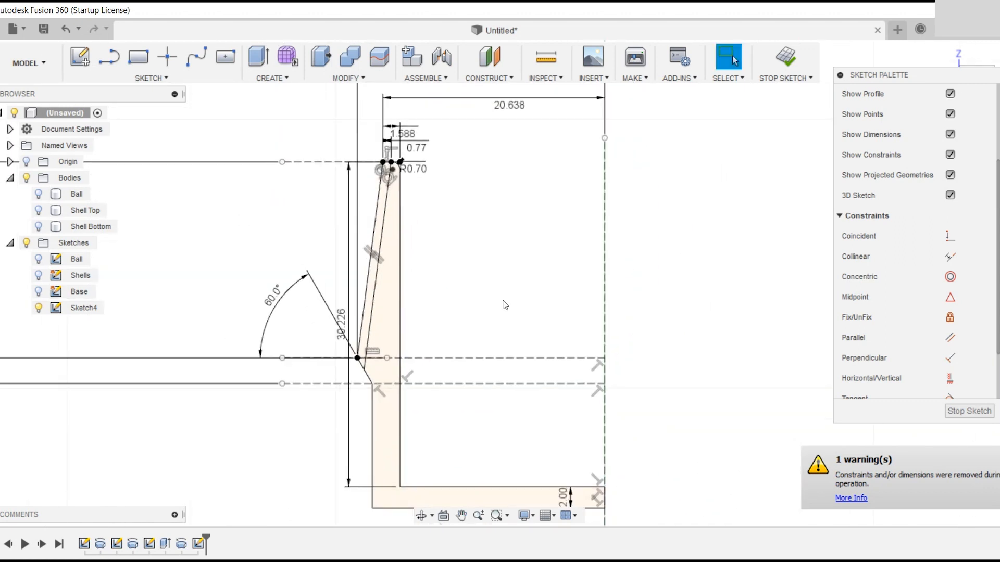
{"action": "left_click", "coordinate": [786, 57]}
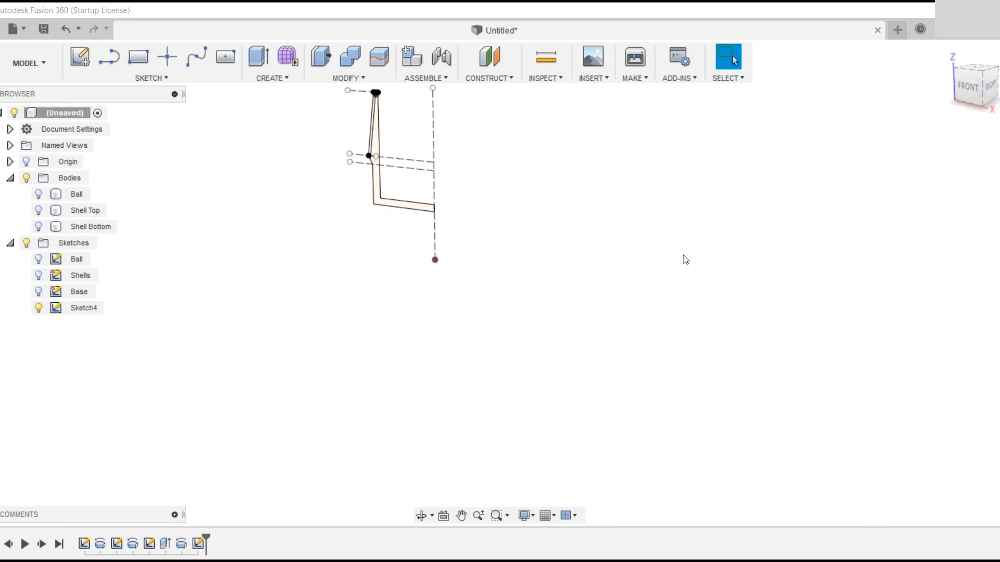
{"action": "left_click", "coordinate": [86, 312]}
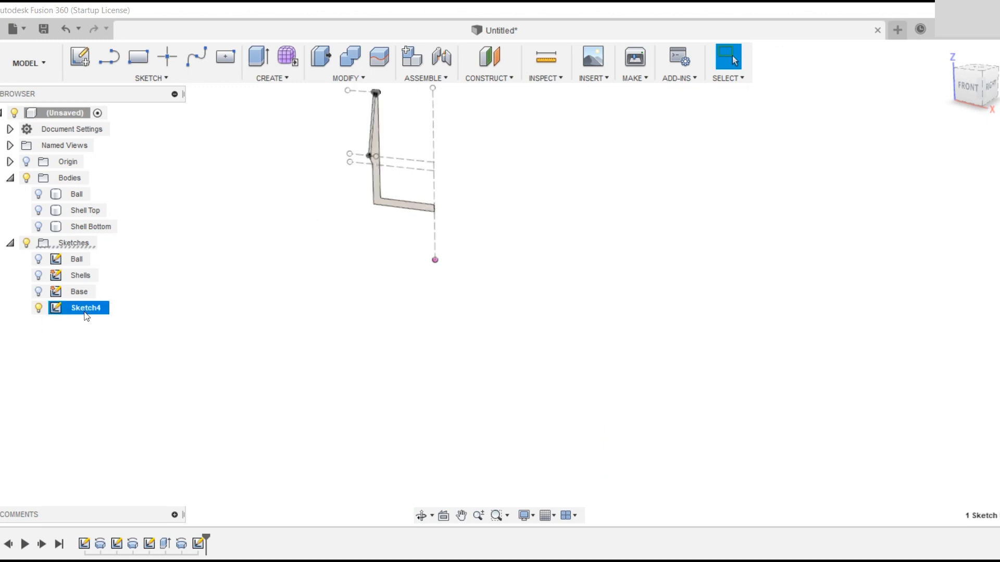
{"action": "left_click", "coordinate": [84, 312]}
{"action": "type", "text": "Cap"}
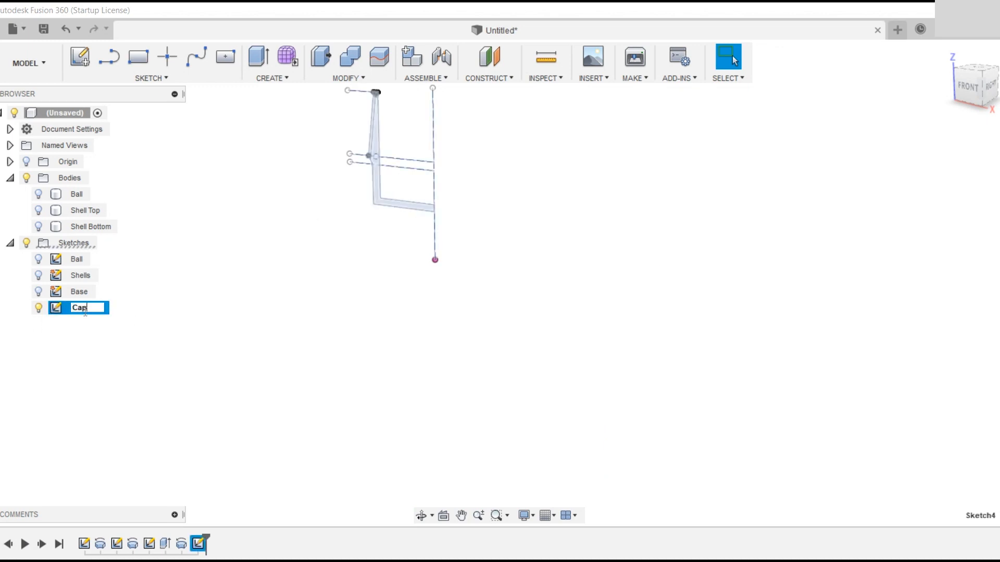
{"action": "key", "text": "Return"}
{"action": "left_click", "coordinate": [262, 312]}
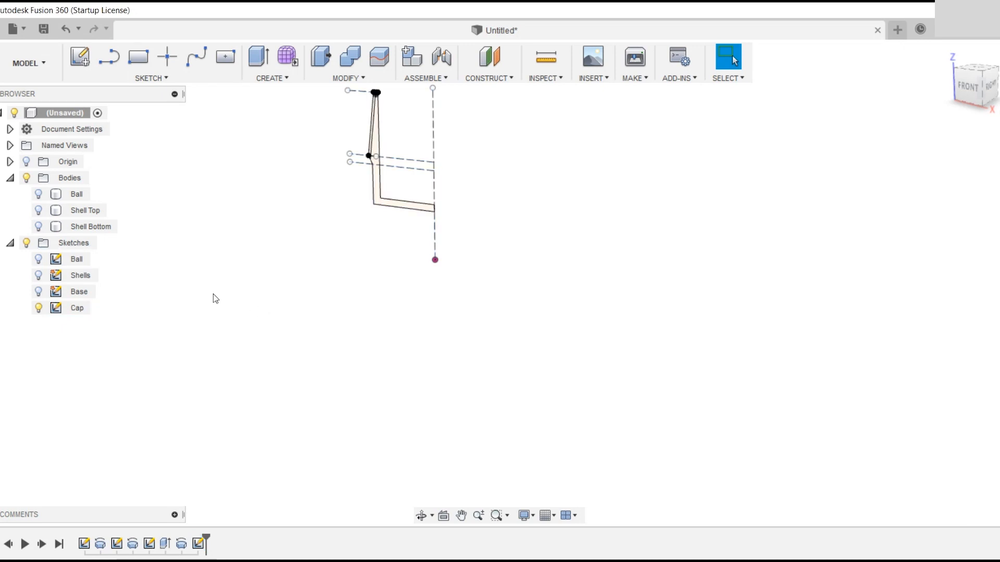
{"action": "left_click", "coordinate": [39, 194]}
{"action": "left_click", "coordinate": [39, 194]}
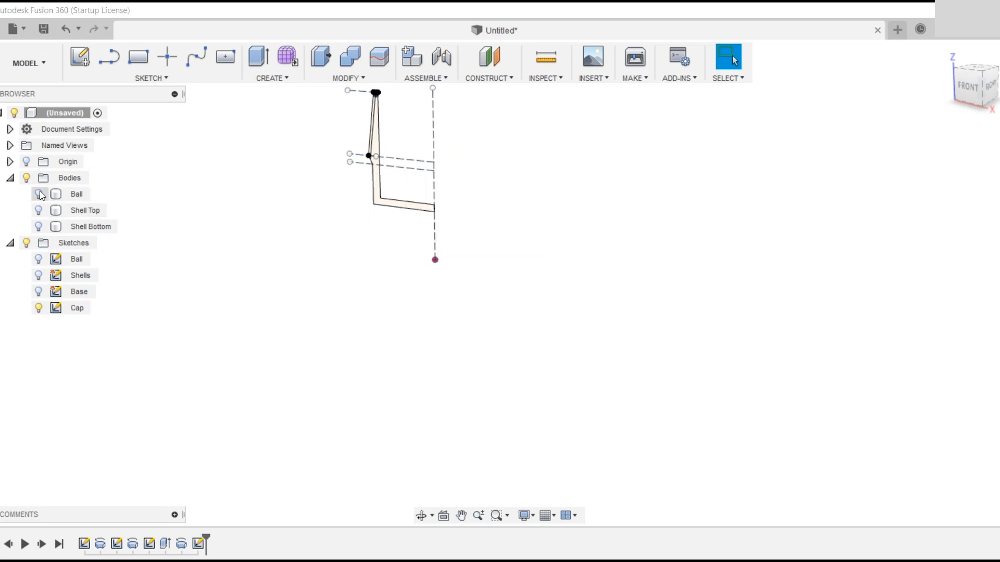
{"action": "middle_click_drag", "start_coordinate": [308, 323], "coordinate": [322, 409]}
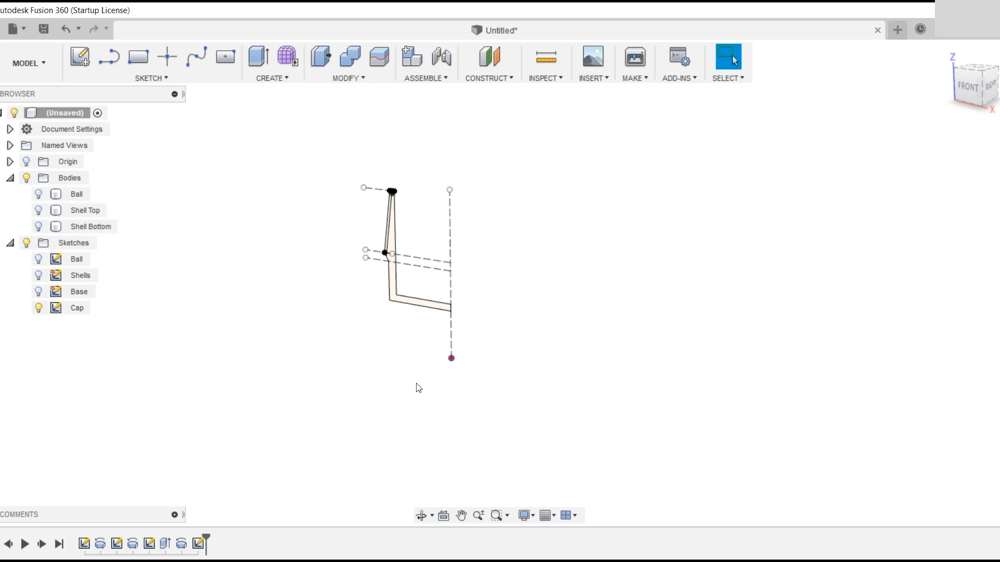
Revolve the main Cap wall profile 360 degrees about the vertical construction line as a new body.
{"action": "left_click", "coordinate": [271, 78]}
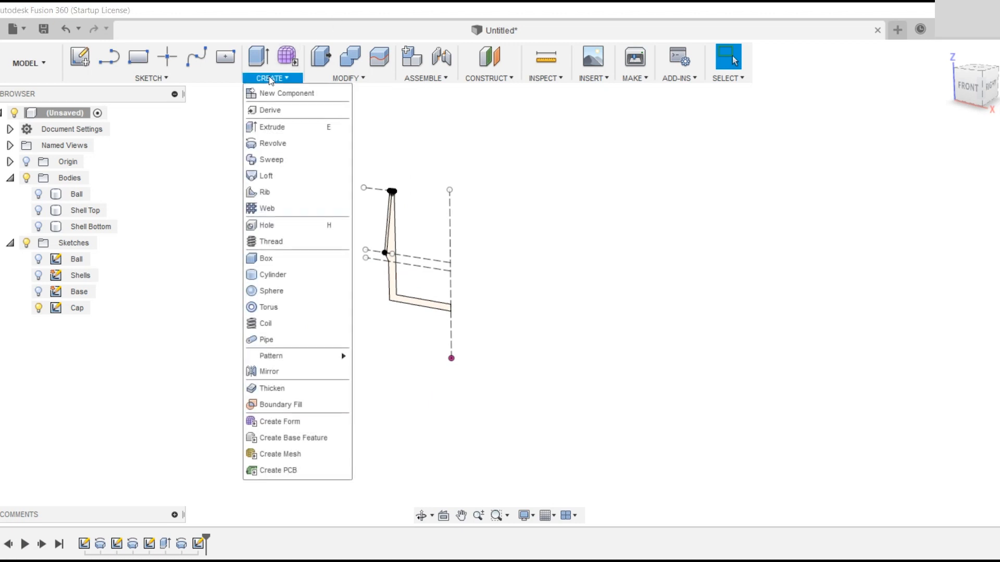
{"action": "left_click", "coordinate": [252, 152]}
{"action": "scroll", "coordinate": [387, 305], "scroll_direction": "up", "scroll_amount": 5}
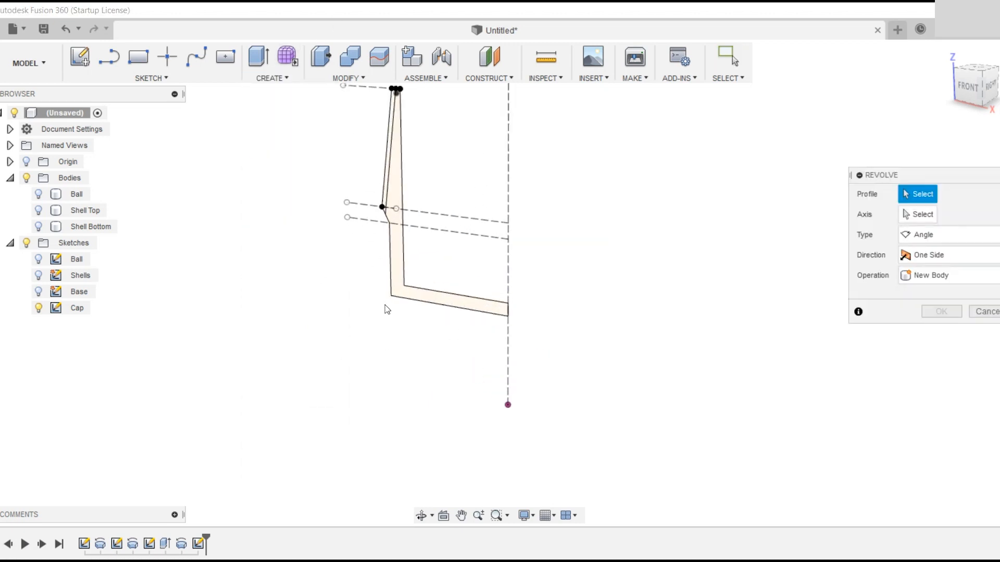
{"action": "left_click", "coordinate": [400, 218]}
{"action": "scroll", "coordinate": [480, 402], "scroll_direction": "down", "scroll_amount": 2}
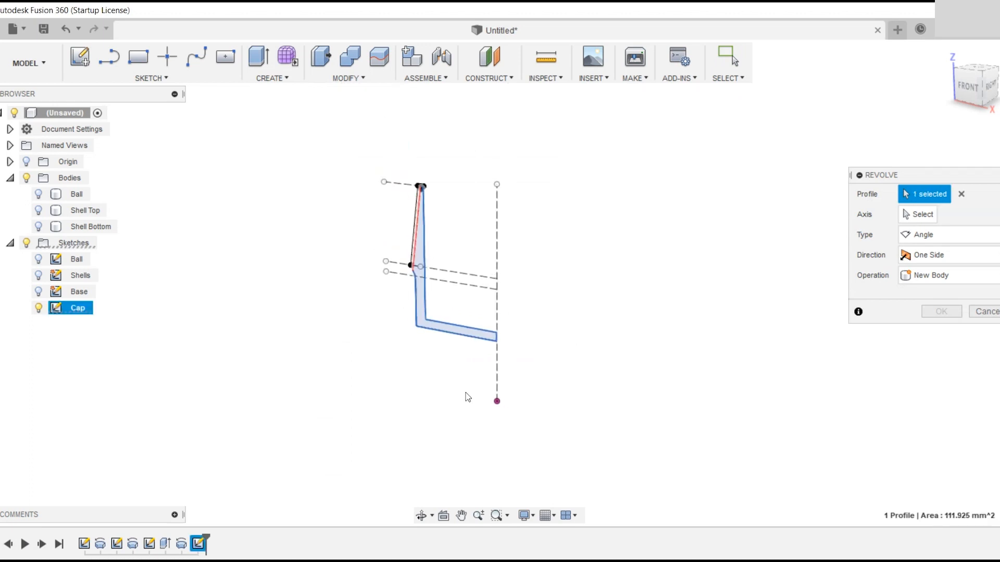
{"action": "left_click", "coordinate": [906, 213]}
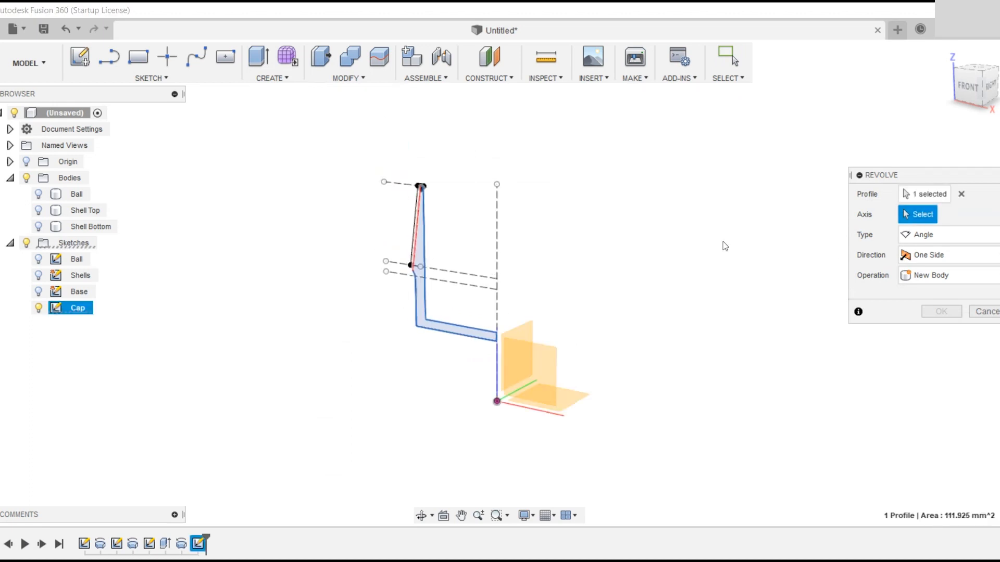
{"action": "left_click", "coordinate": [497, 255]}
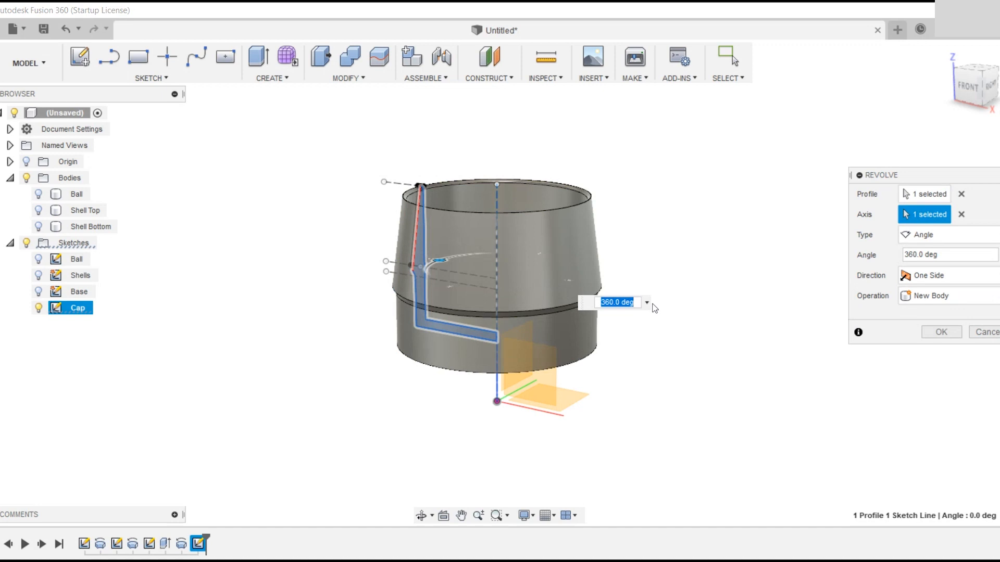
{"action": "left_click", "coordinate": [939, 332]}
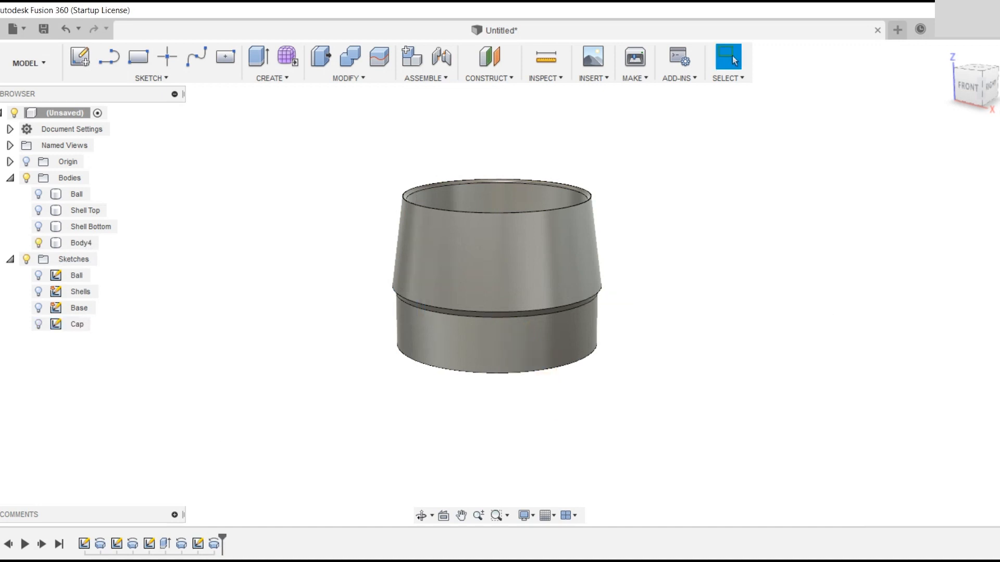
Rename the newly revolved body as Cap.
{"action": "double_click", "coordinate": [81, 243]}
{"action": "type", "text": "Cap"}
{"action": "key", "text": "Return"}
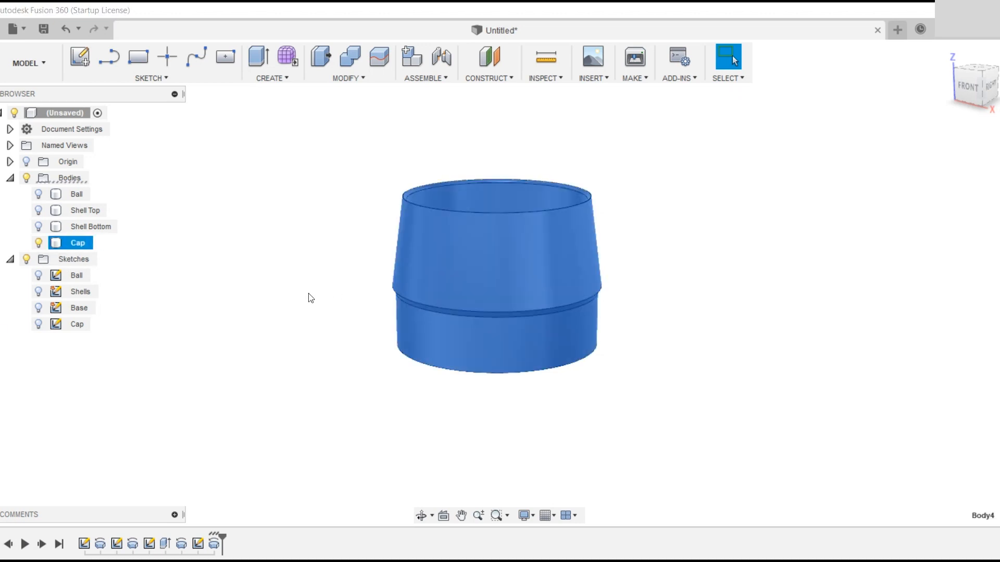
{"action": "left_click", "coordinate": [311, 298]}
Show the Cap sketch again and hide the Cap body.
{"action": "left_click", "coordinate": [38, 324]}
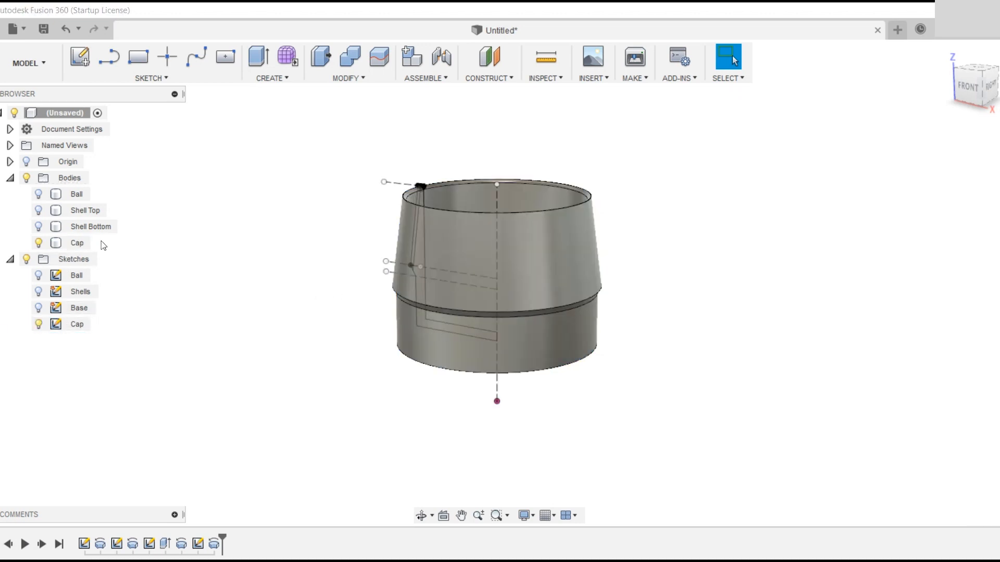
{"action": "left_click", "coordinate": [38, 243]}
{"action": "scroll", "coordinate": [290, 291], "scroll_direction": "up", "scroll_amount": 3}
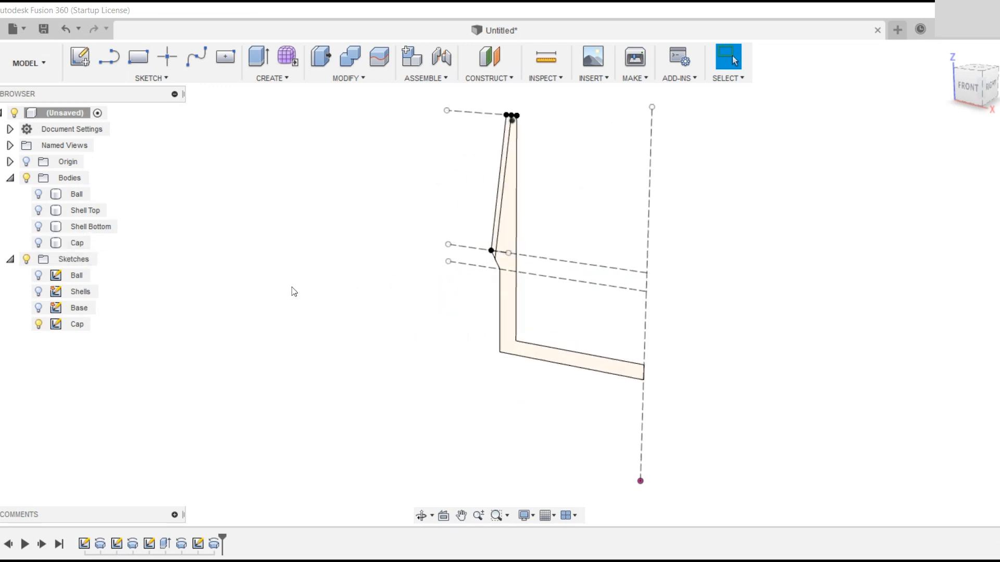
{"action": "scroll", "coordinate": [375, 322], "scroll_direction": "up", "scroll_amount": 2}
{"action": "scroll", "coordinate": [401, 307], "scroll_direction": "up", "scroll_amount": 3}
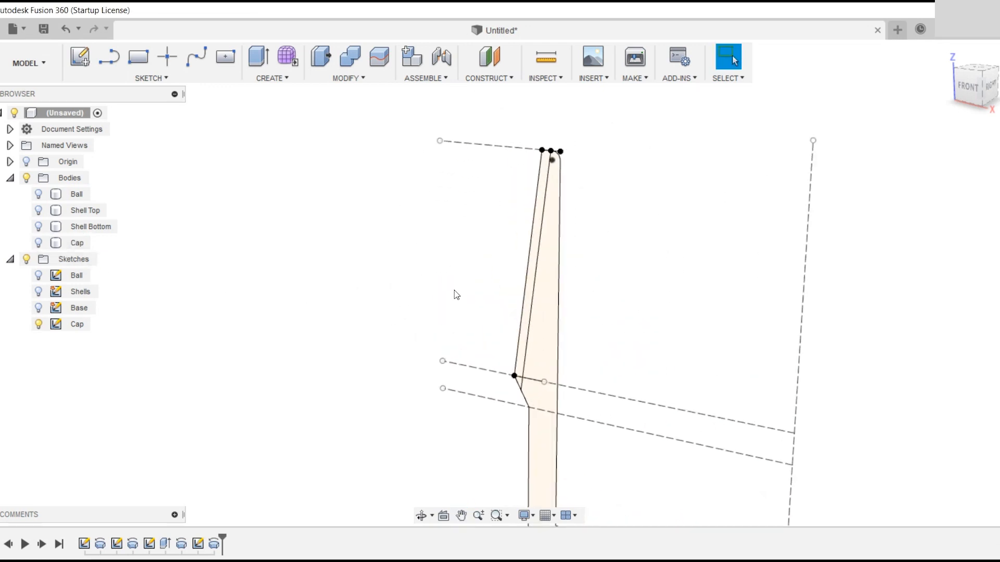
Revolve the thin slanted outer strip profile 3 degrees about the vertical construction line as a new body.
{"action": "left_click", "coordinate": [540, 186]}
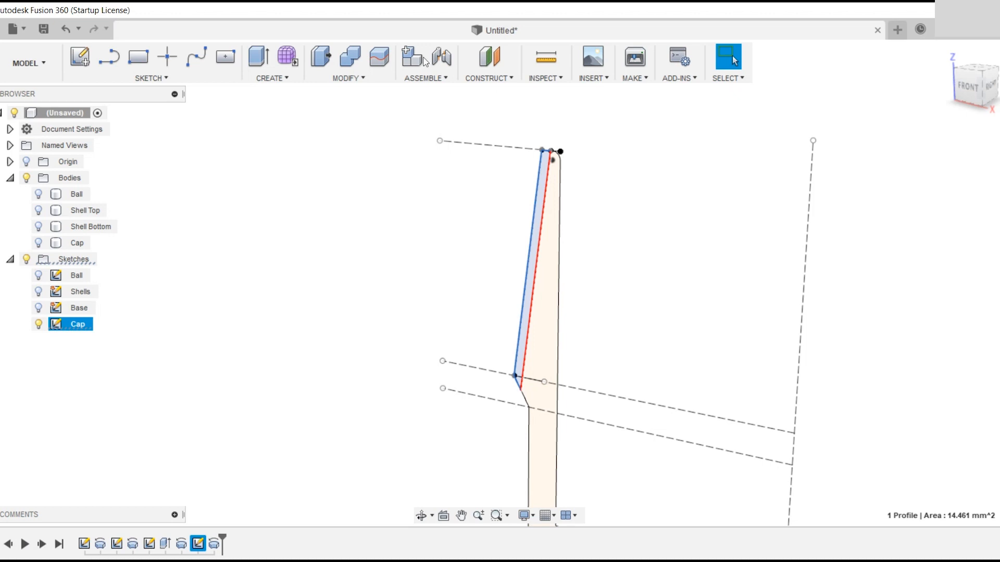
{"action": "left_click", "coordinate": [271, 78]}
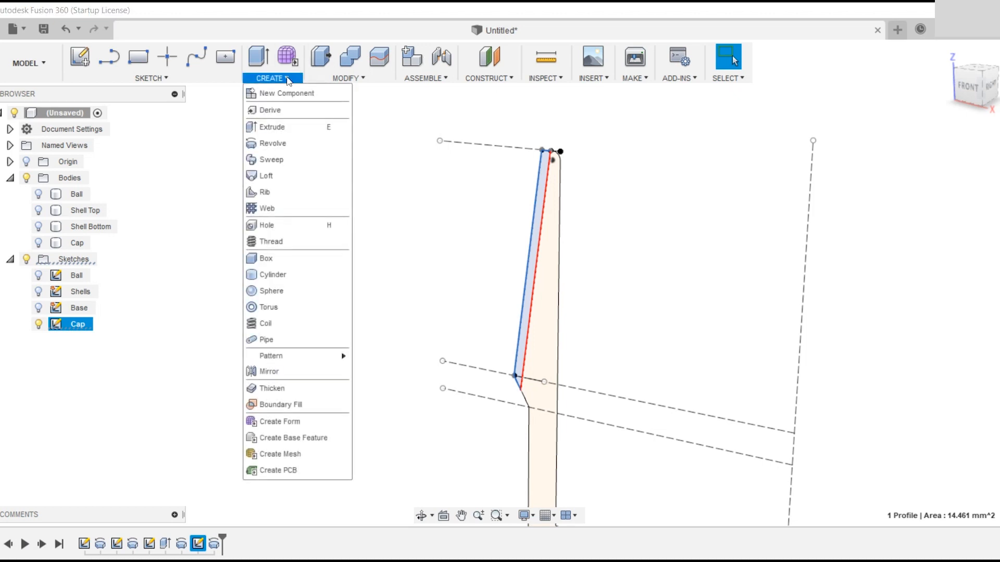
{"action": "left_click", "coordinate": [256, 145]}
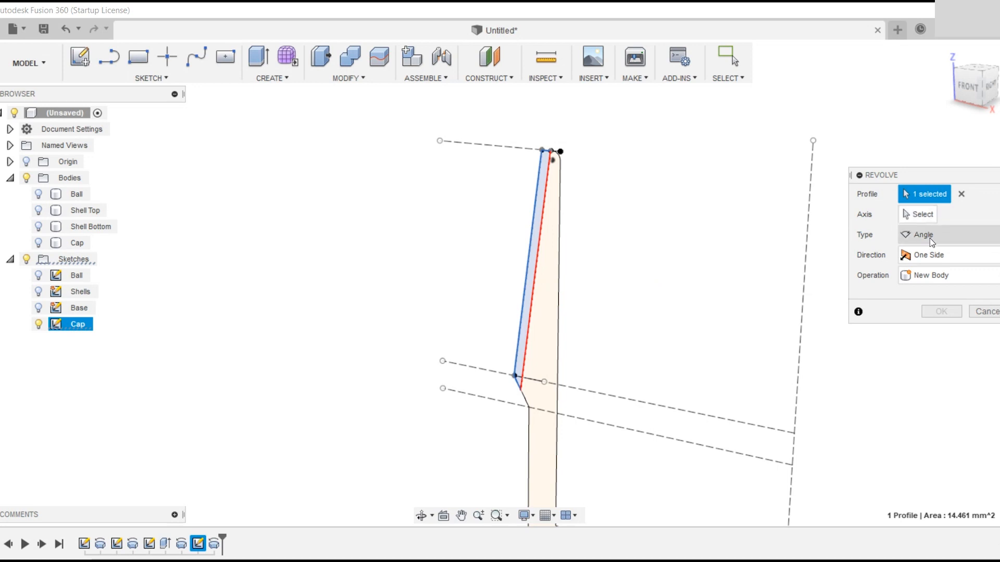
{"action": "left_click", "coordinate": [917, 218]}
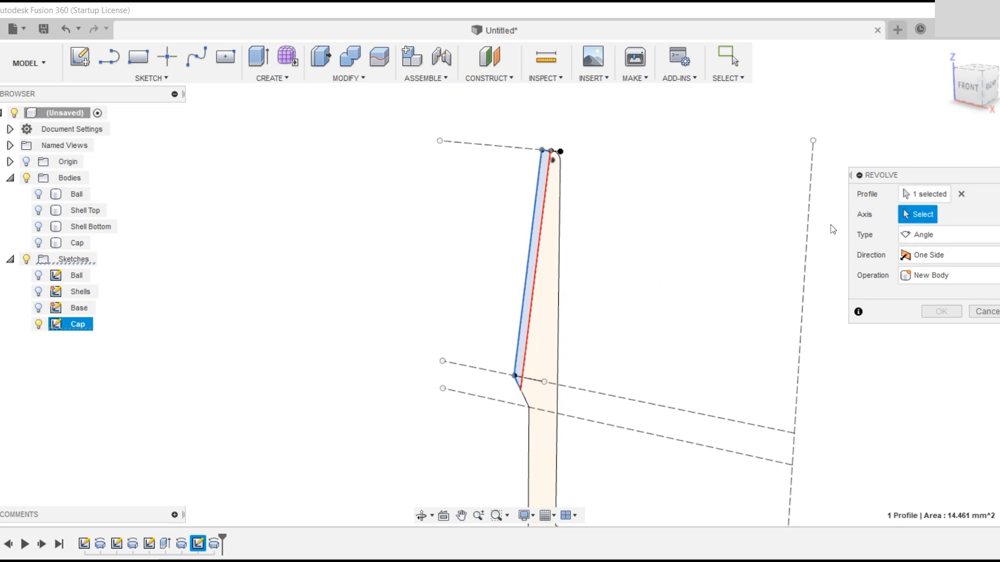
{"action": "left_click", "coordinate": [805, 234]}
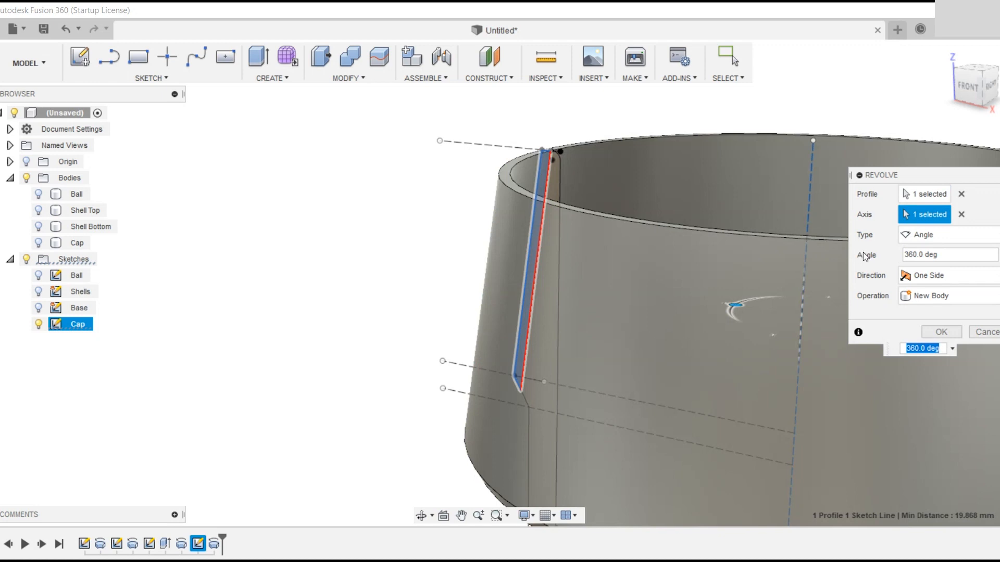
{"action": "double_click", "coordinate": [922, 255]}
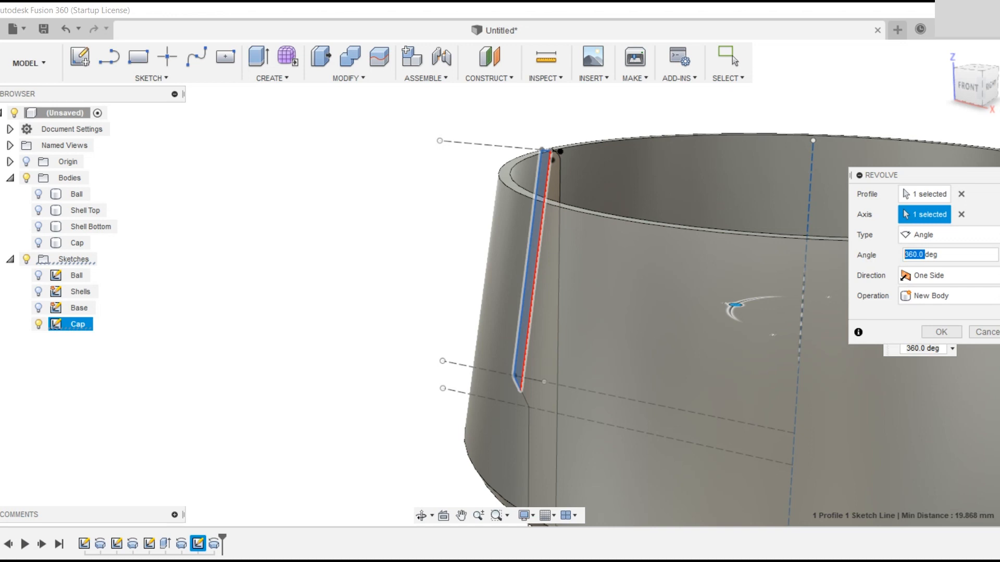
{"action": "type", "text": "2"}
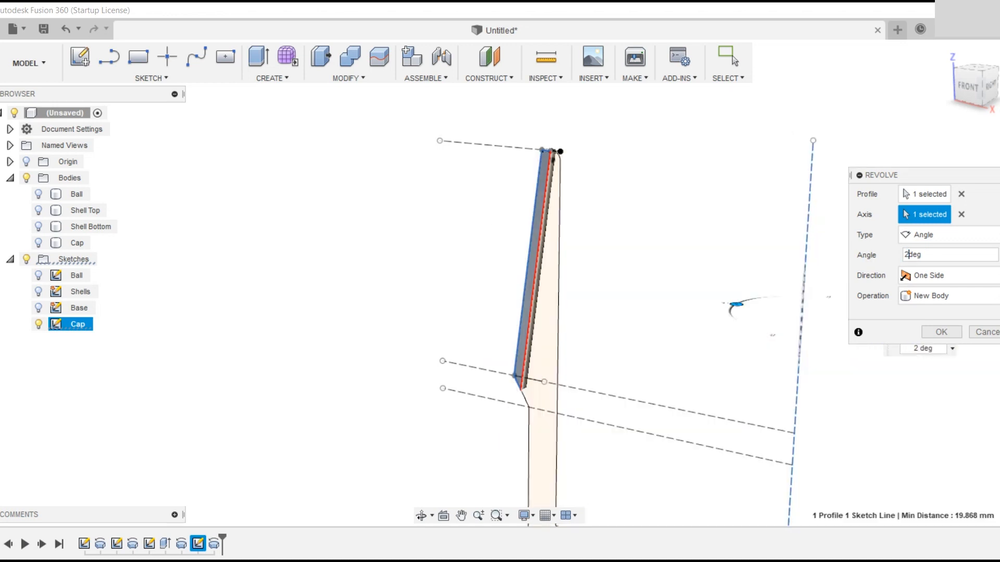
{"action": "middle_click_drag", "start_coordinate": [411, 255], "coordinate": [442, 323], "text": "shift"}
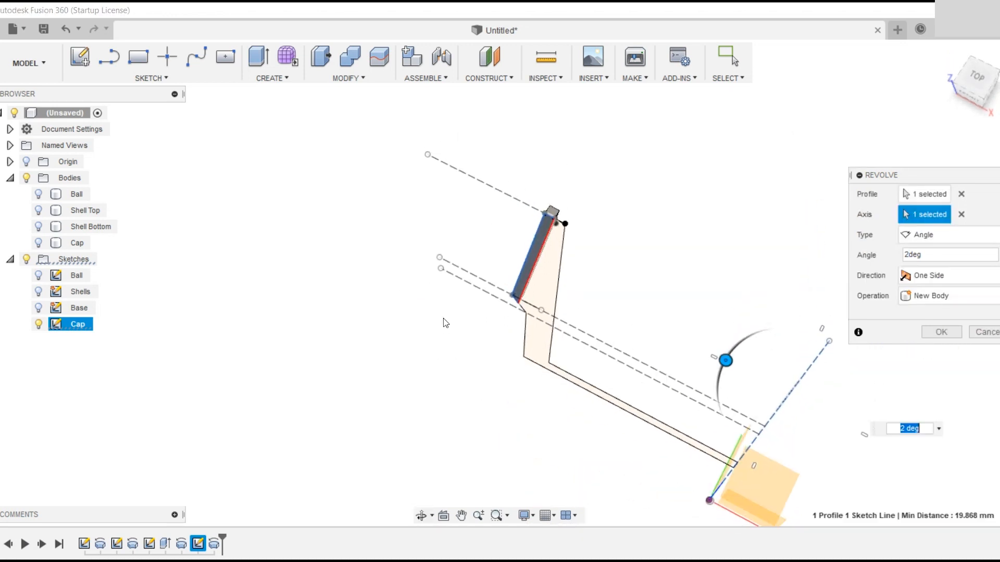
{"action": "left_click", "coordinate": [903, 256]}
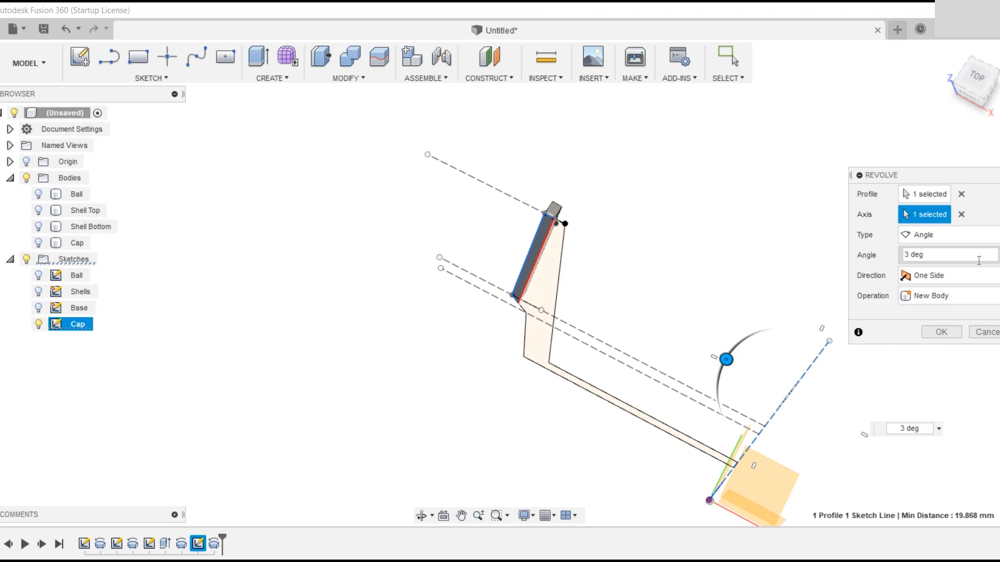
{"action": "key", "text": "Return"}
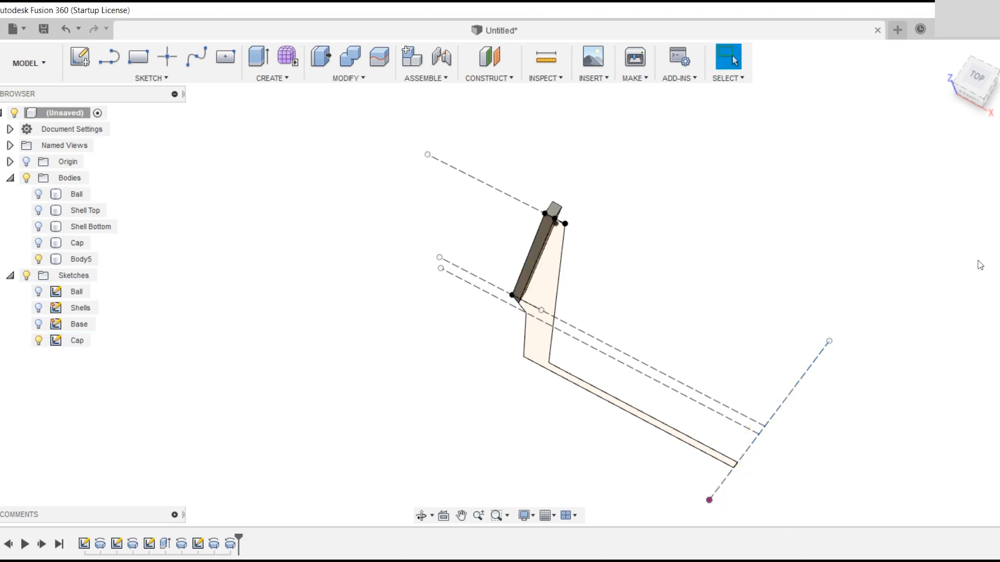
Measure the length of the outer top edge on the thin revolved strip.
{"action": "scroll", "coordinate": [634, 213], "scroll_direction": "up", "scroll_amount": 3}
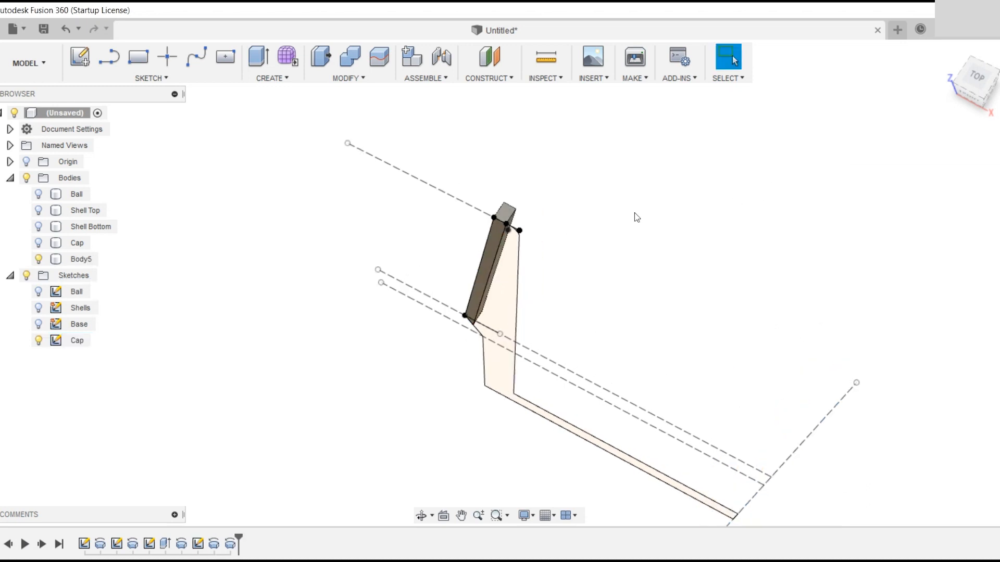
{"action": "left_click", "coordinate": [546, 56]}
{"action": "left_click", "coordinate": [444, 211]}
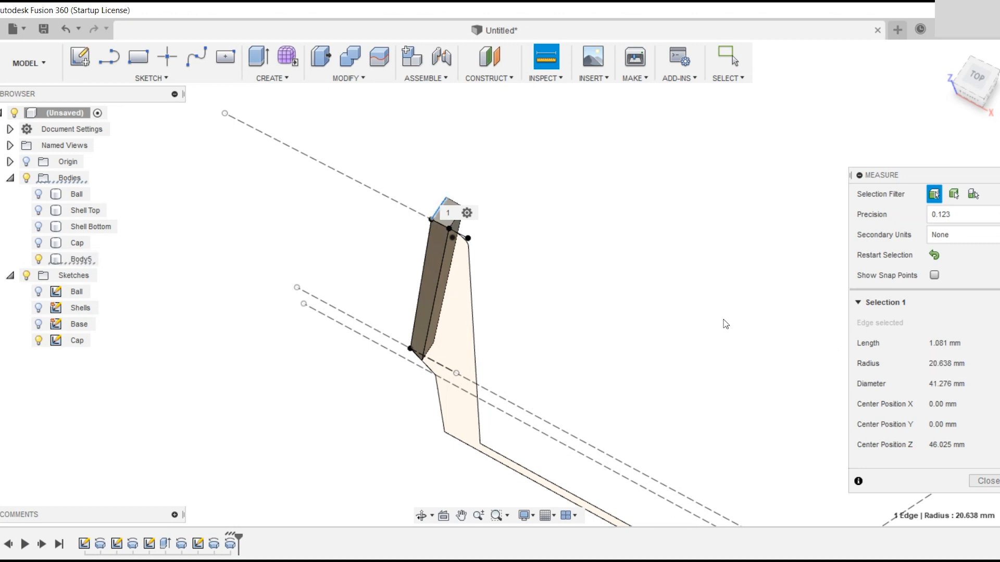
{"action": "key", "text": "Escape"}
{"action": "key", "text": "Escape"}
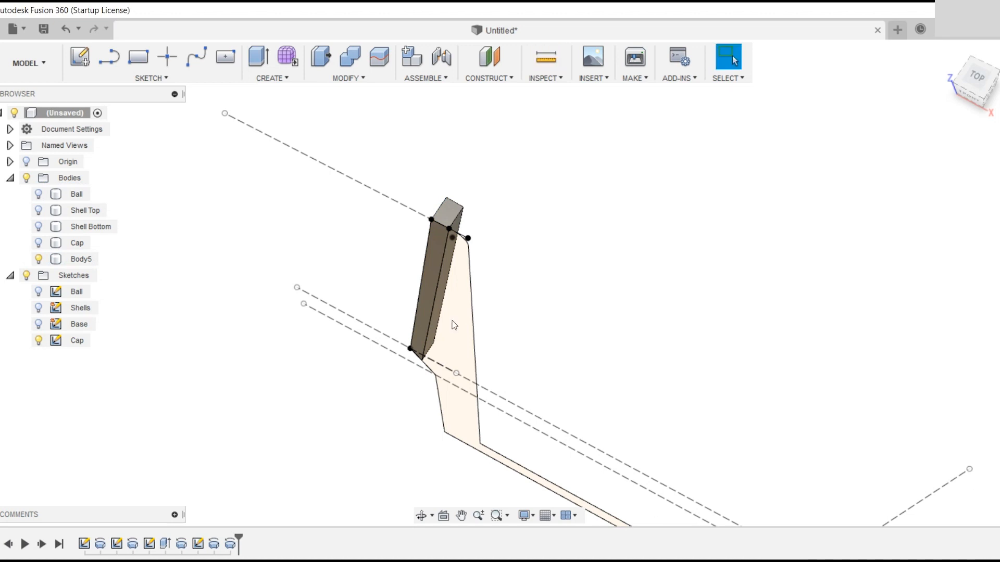
Edit the thin strip's revolve feature to make its angle slightly larger.
{"action": "left_click", "coordinate": [231, 544]}
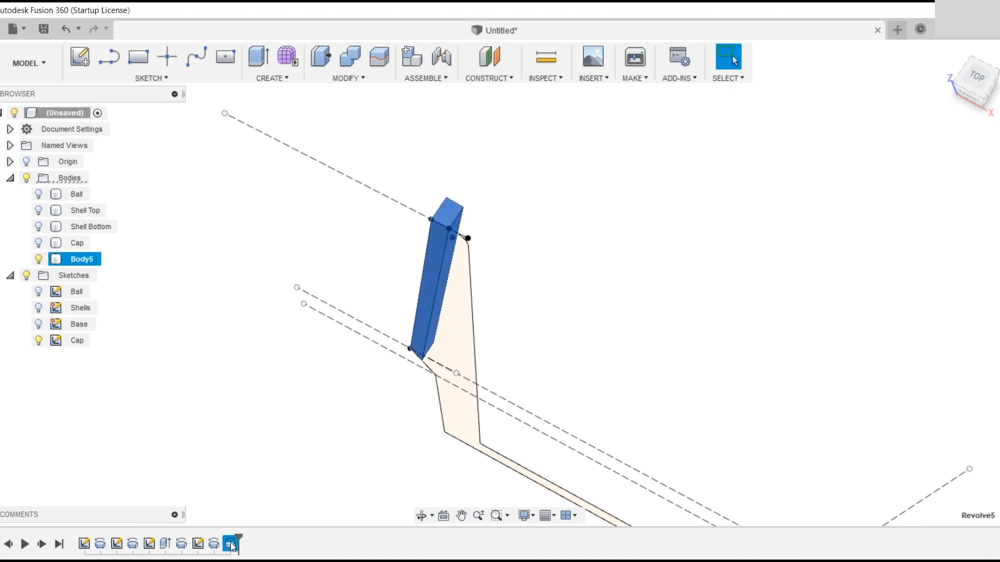
{"action": "right_click", "coordinate": [231, 544]}
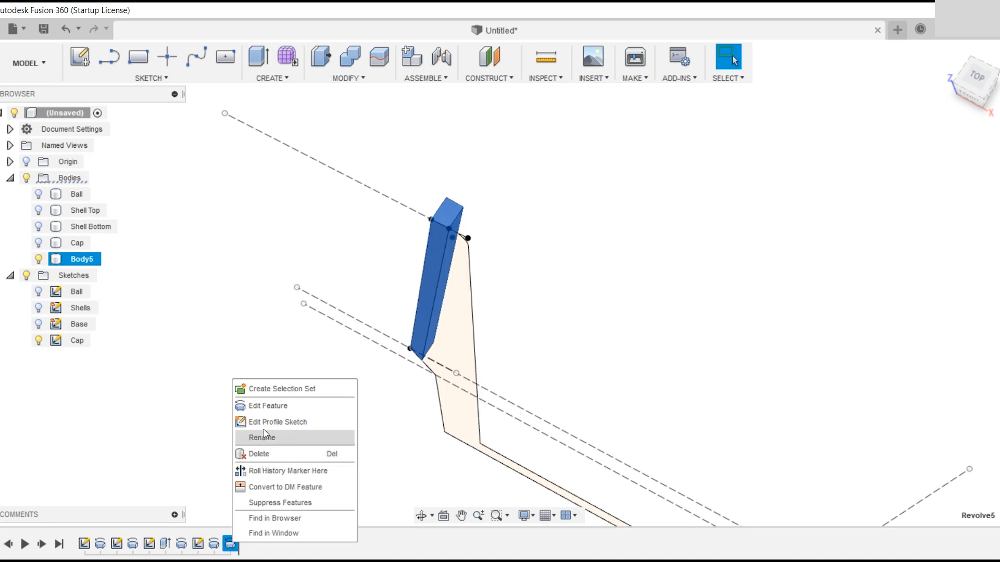
{"action": "left_click", "coordinate": [265, 405]}
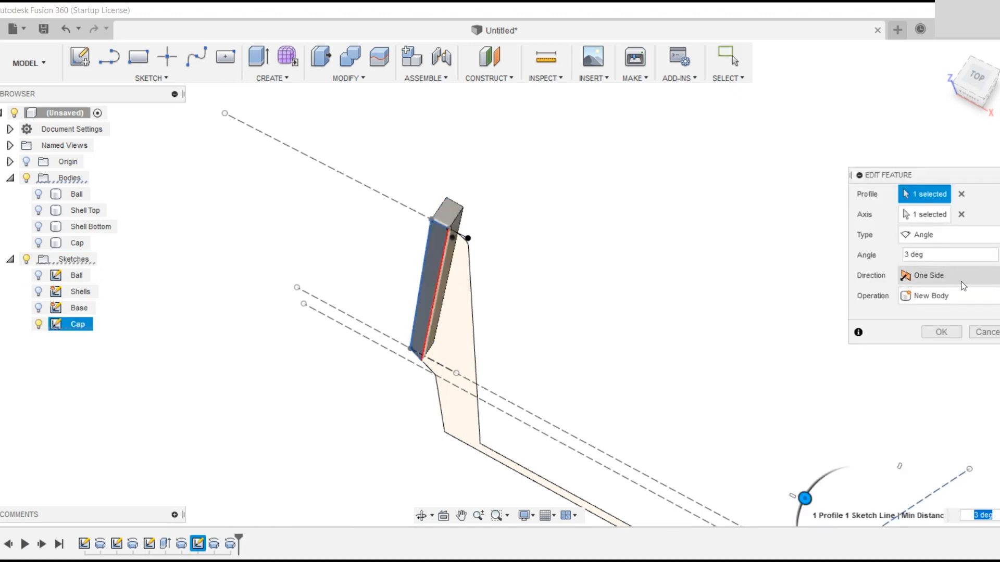
{"action": "left_click", "coordinate": [907, 255]}
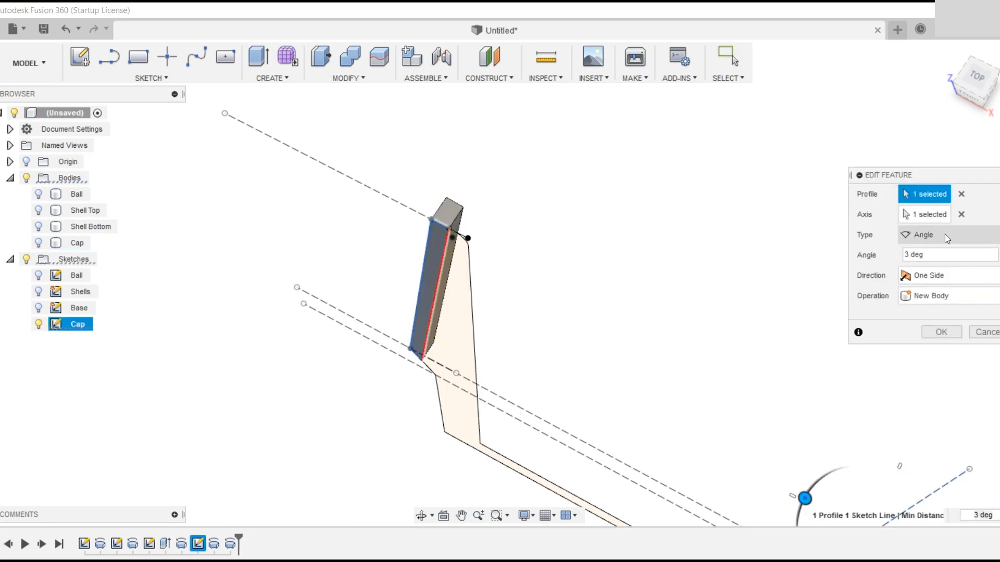
{"action": "key", "text": "Return"}
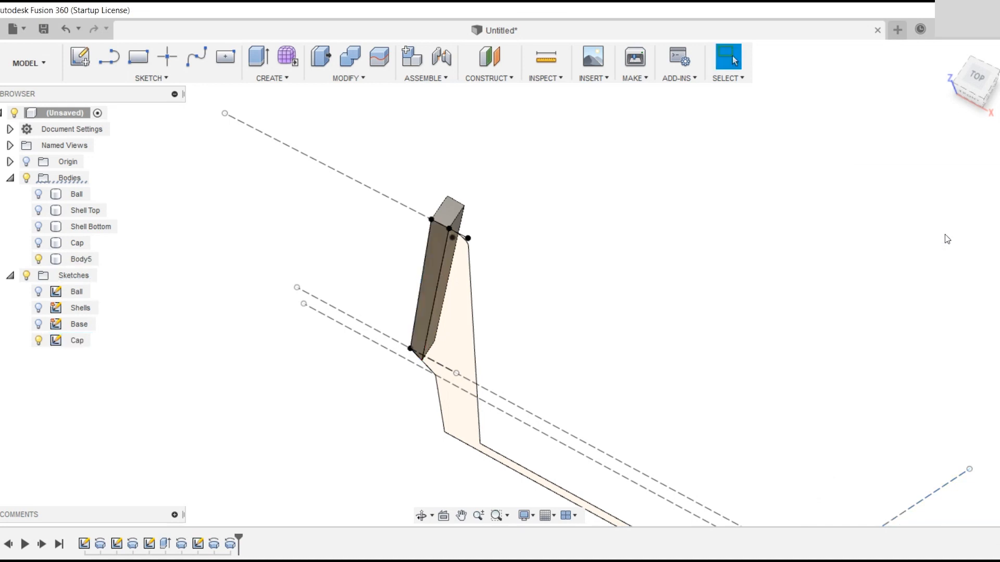
Measure the strip's outer top edge again after the angle change.
{"action": "left_click", "coordinate": [544, 54]}
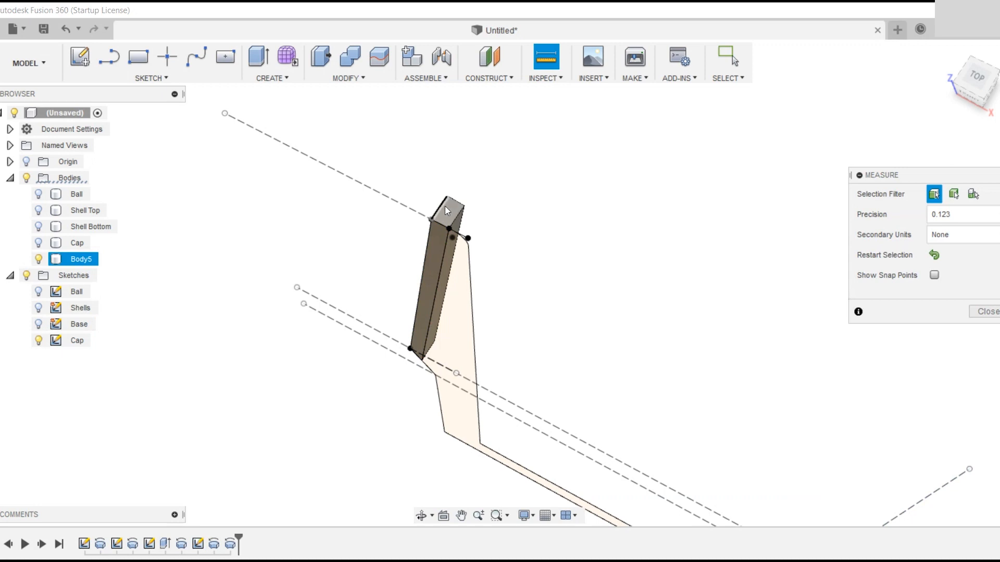
{"action": "left_click", "coordinate": [445, 207]}
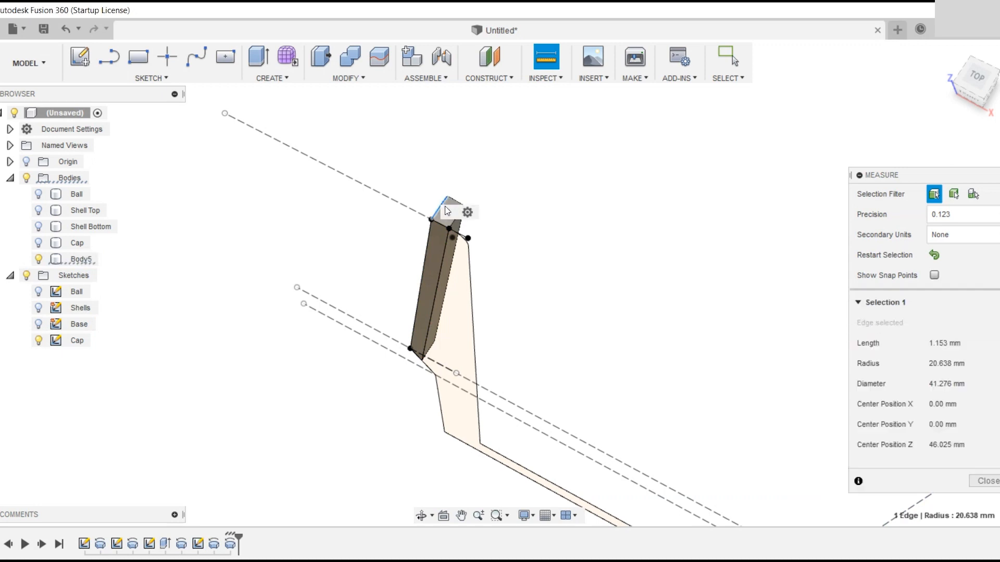
{"action": "left_click", "coordinate": [983, 481]}
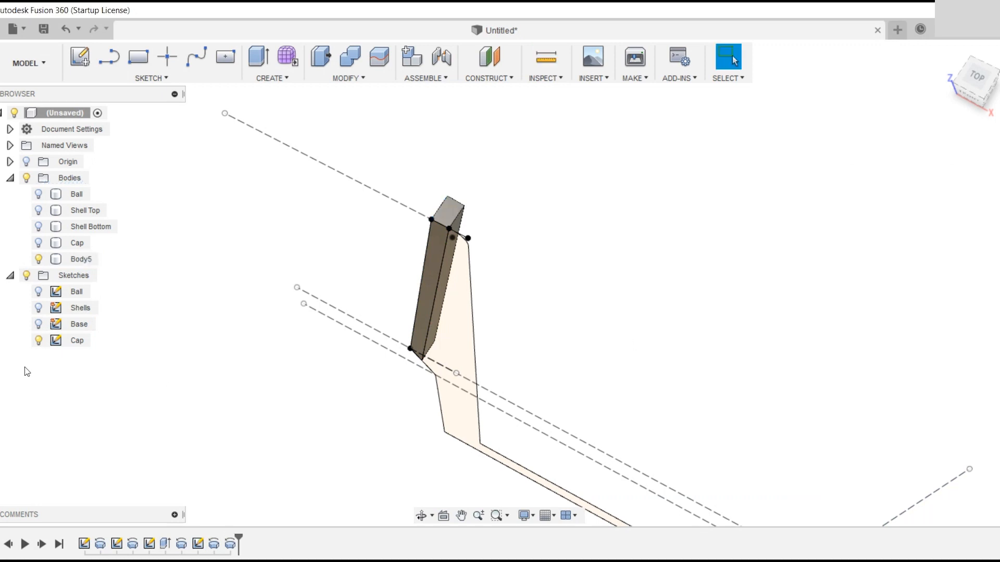
Hide the Cap sketch so only the thin strip body is displayed.
{"action": "left_click", "coordinate": [39, 341]}
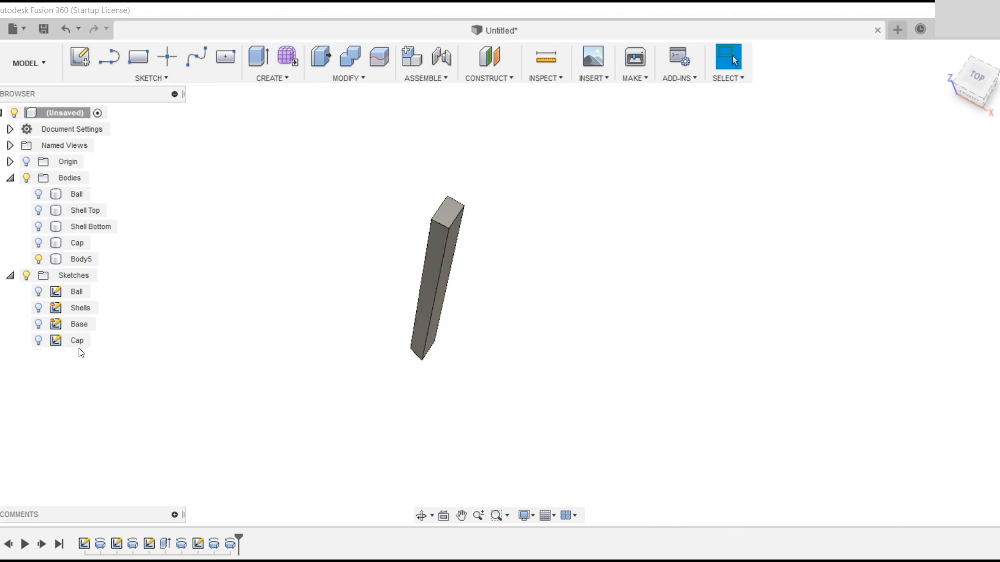
{"action": "middle_click_drag", "start_coordinate": [623, 404], "coordinate": [639, 364], "text": "shift"}
{"action": "scroll", "coordinate": [663, 348], "scroll_direction": "down", "scroll_amount": 3}
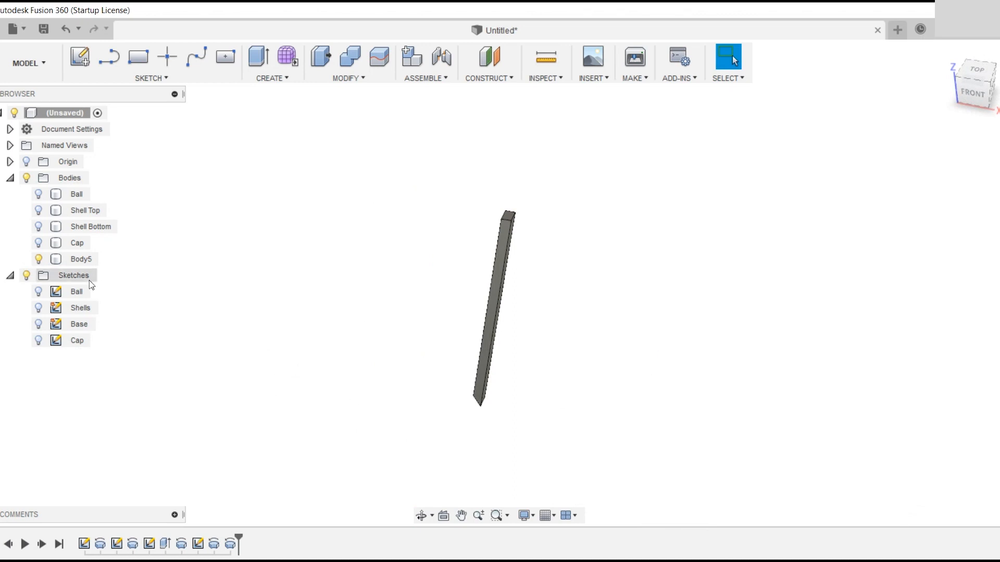
Create a full circular pattern of the thin strip body around the Z axis with a quantity of 36.
{"action": "left_click", "coordinate": [84, 260]}
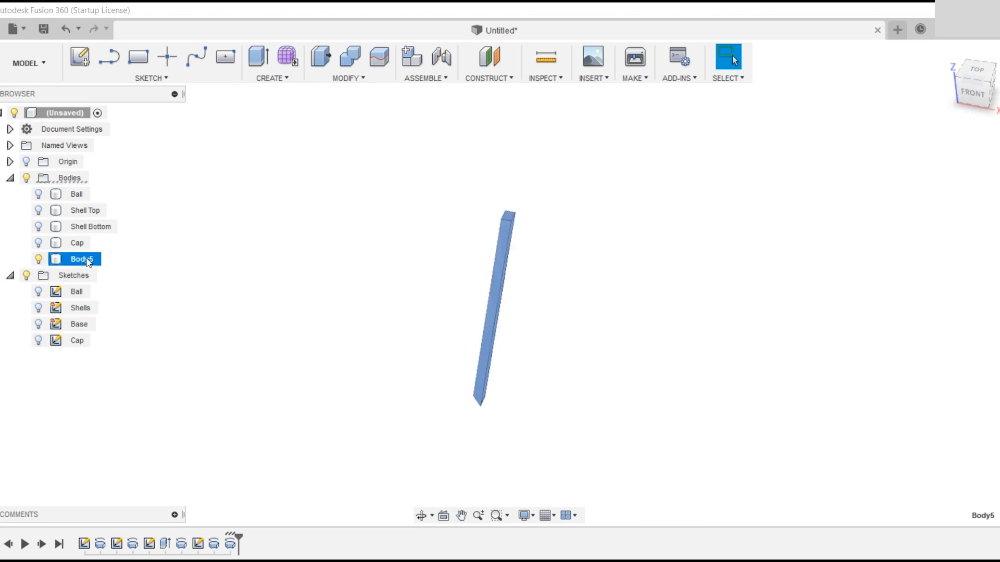
{"action": "left_click", "coordinate": [264, 79]}
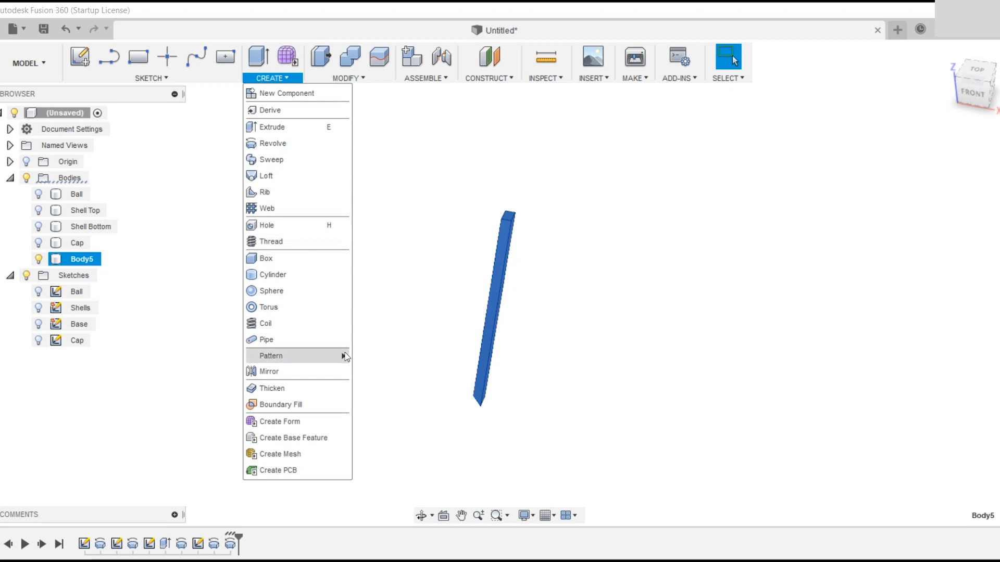
{"action": "mouse_move", "coordinate": [291, 355]}
{"action": "left_click", "coordinate": [377, 379]}
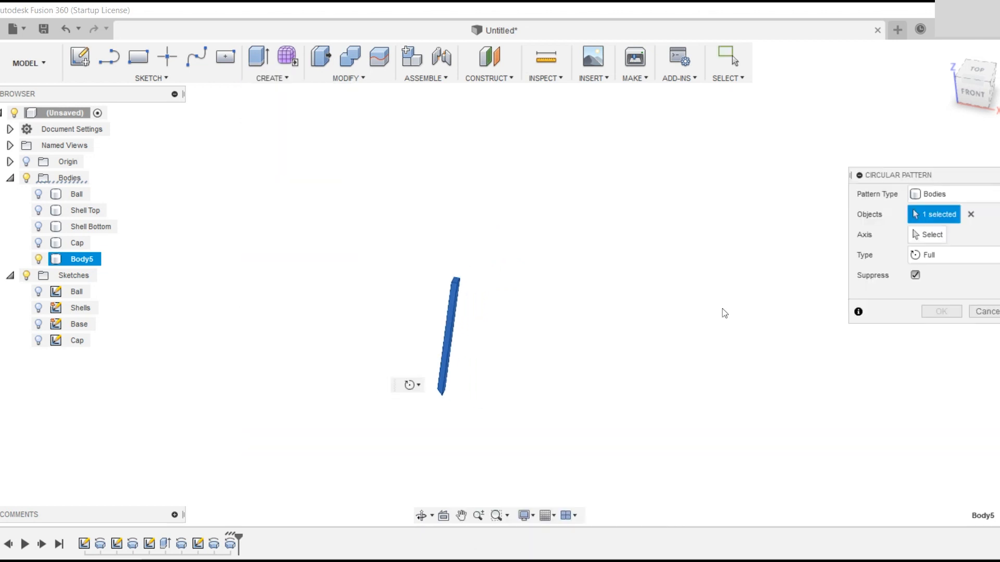
{"action": "left_click", "coordinate": [929, 234]}
{"action": "middle_click_drag", "start_coordinate": [661, 388], "coordinate": [604, 222]}
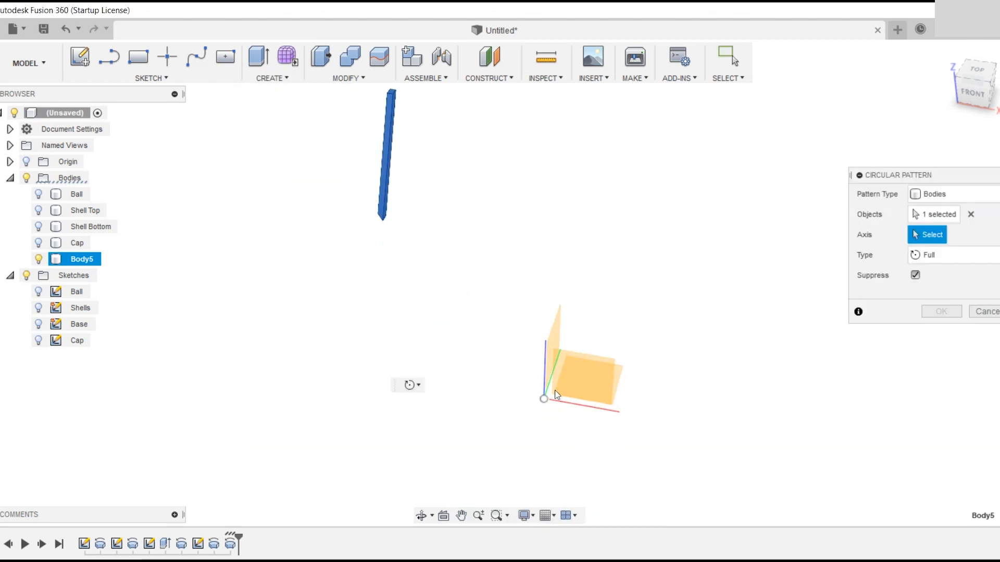
{"action": "left_click", "coordinate": [545, 378]}
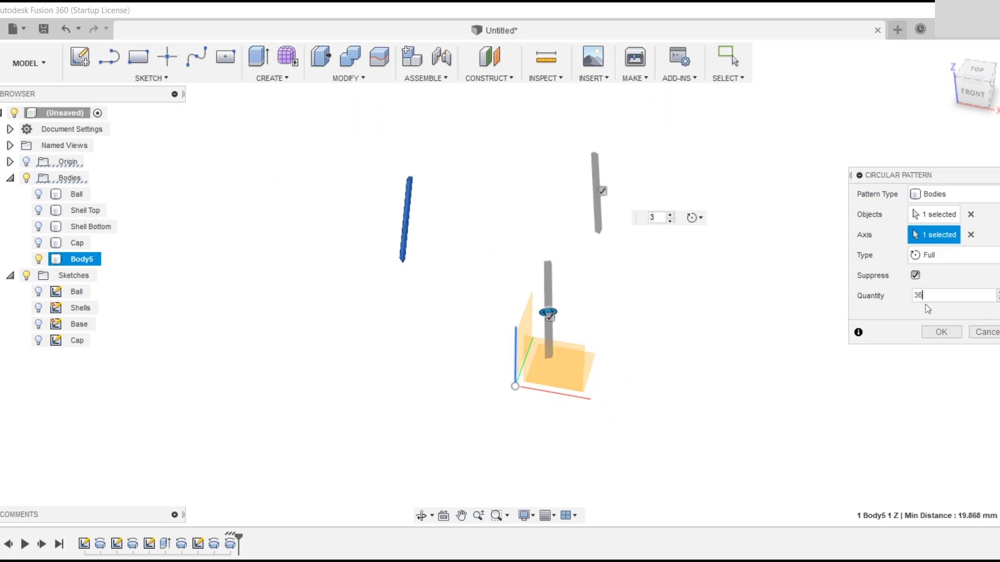
{"action": "left_click", "coordinate": [941, 331]}
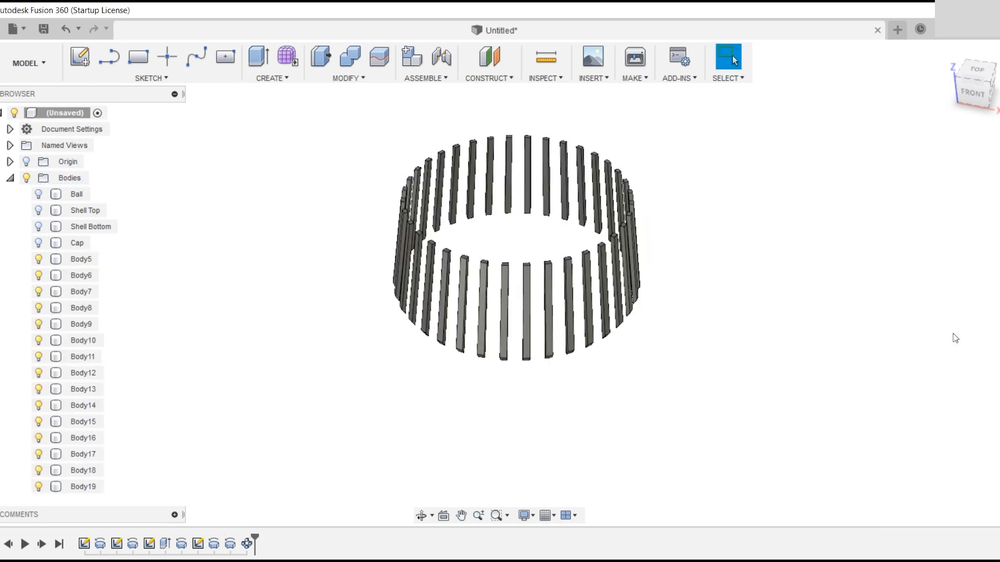
Show the Cap and join all 36 strip bodies to it with Combine, using the Cap as the target body.
{"action": "left_click", "coordinate": [39, 242]}
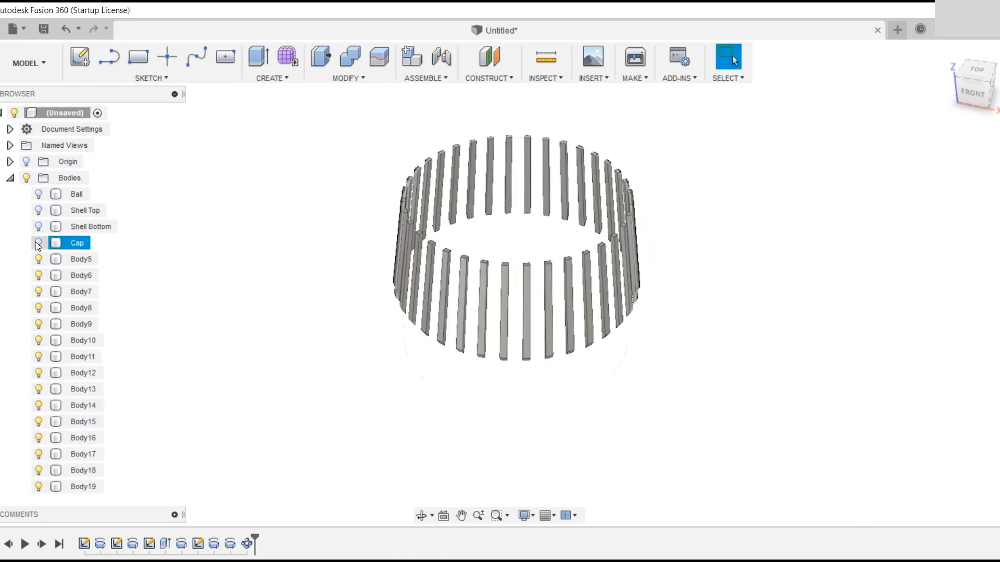
{"action": "left_click", "coordinate": [350, 56]}
{"action": "left_click", "coordinate": [77, 243]}
{"action": "left_click", "coordinate": [81, 259]}
{"action": "scroll", "coordinate": [85, 442], "scroll_direction": "down", "scroll_amount": 5}
{"action": "scroll", "coordinate": [86, 441], "scroll_direction": "down", "scroll_amount": 3}
{"action": "left_click", "coordinate": [92, 404], "text": "shift"}
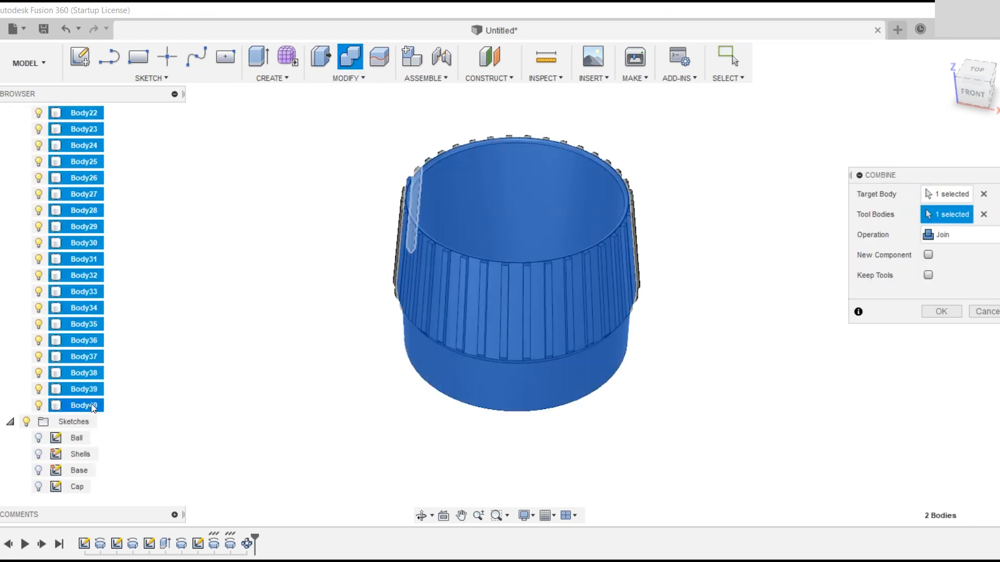
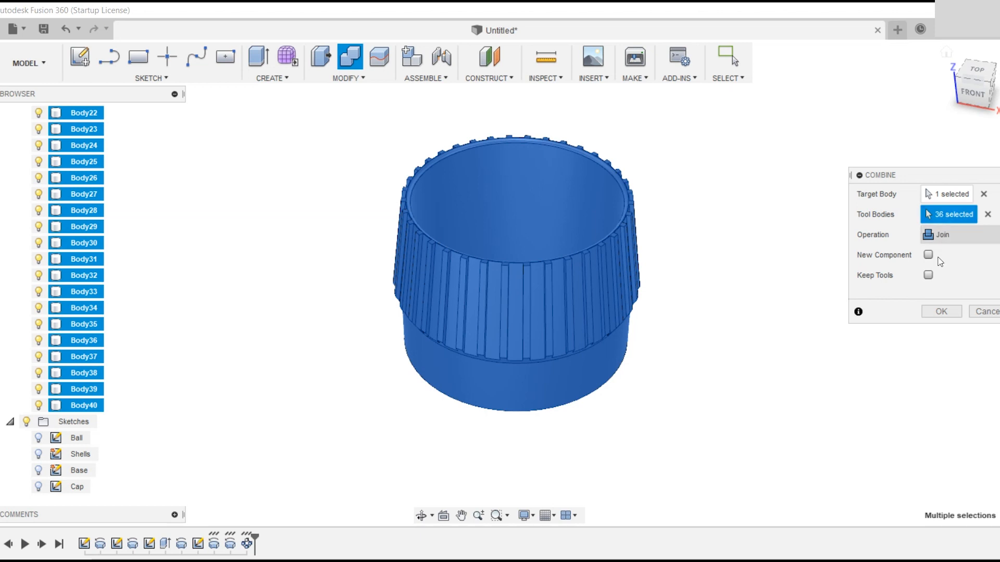
{"action": "left_click", "coordinate": [940, 311]}
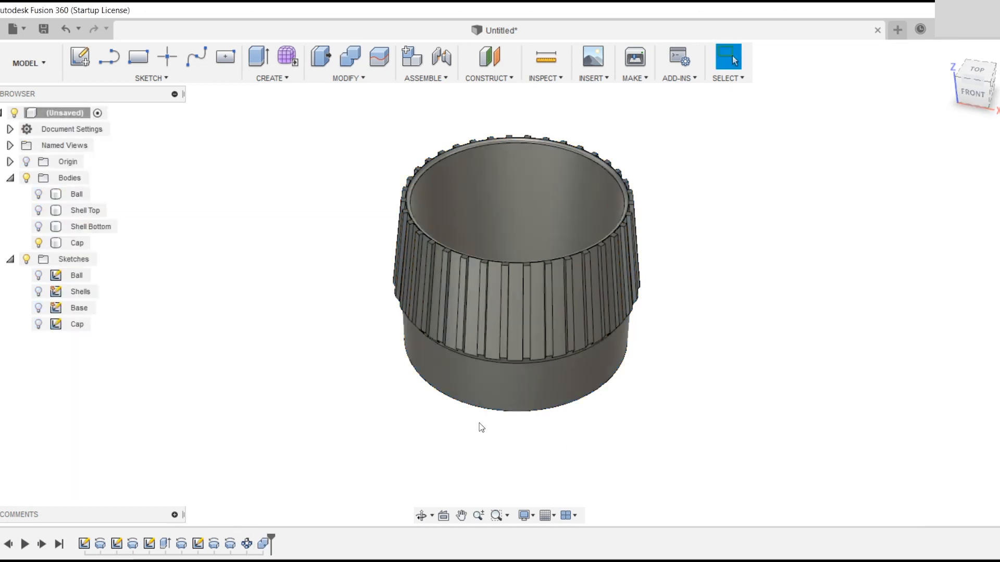
Show the Shell Bottom, Shell Top and Ball bodies together with the ribbed Cap.
{"action": "middle_click_drag", "start_coordinate": [351, 339], "coordinate": [293, 388], "text": "shift"}
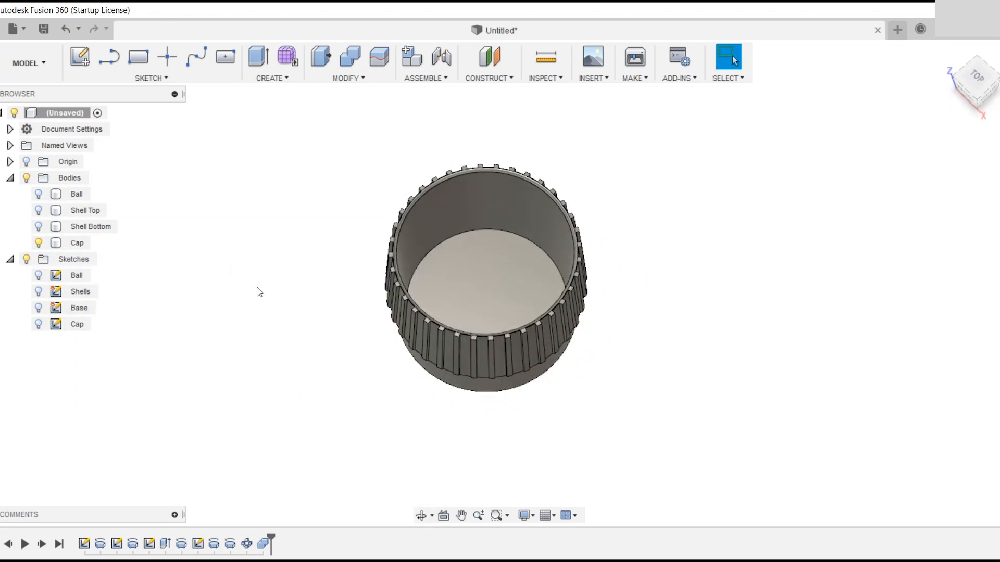
{"action": "middle_click_drag", "start_coordinate": [290, 338], "coordinate": [296, 307], "text": "shift"}
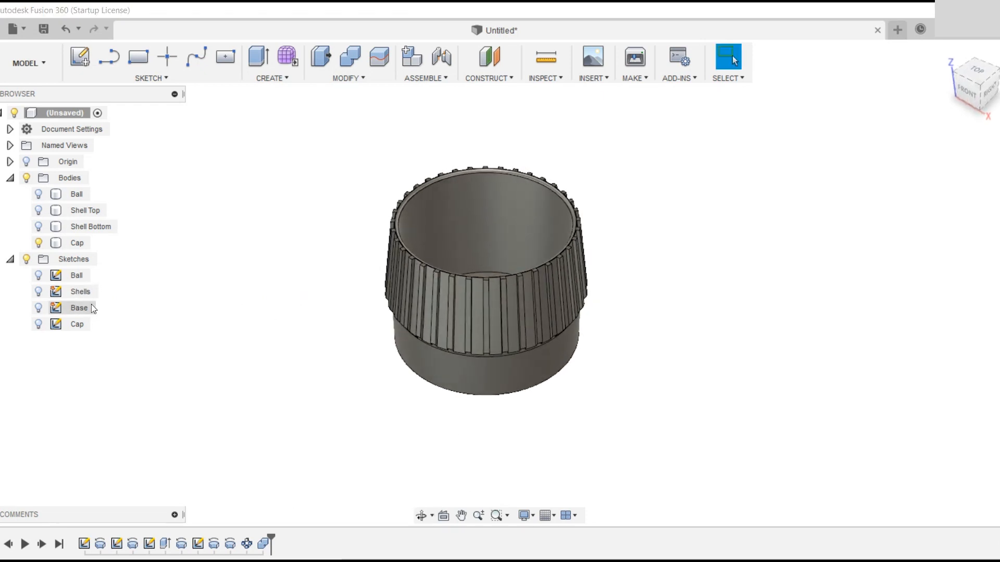
{"action": "left_click", "coordinate": [39, 226]}
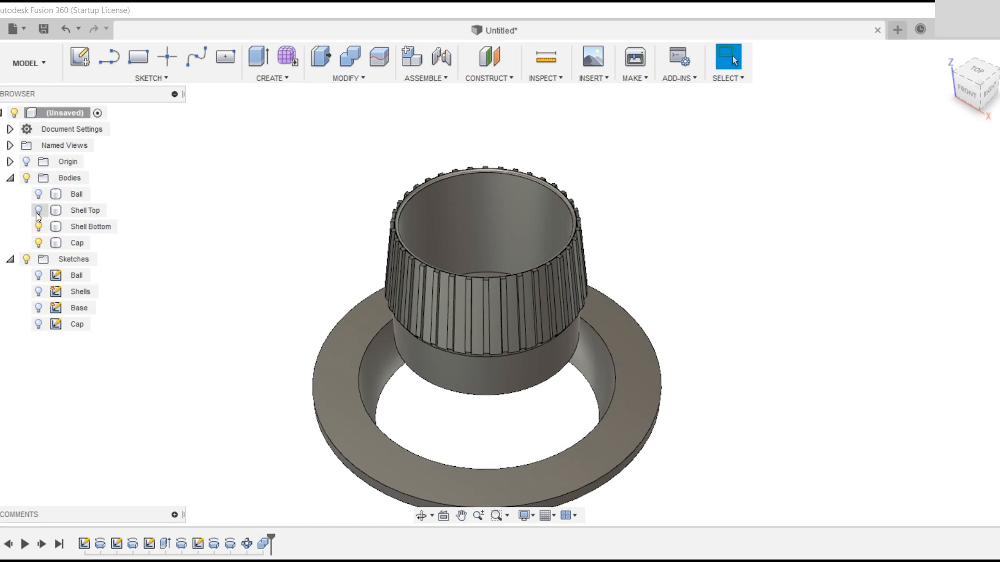
{"action": "left_click", "coordinate": [38, 210]}
{"action": "left_click", "coordinate": [38, 194]}
{"action": "middle_click_drag", "start_coordinate": [225, 440], "coordinate": [295, 301], "text": "shift"}
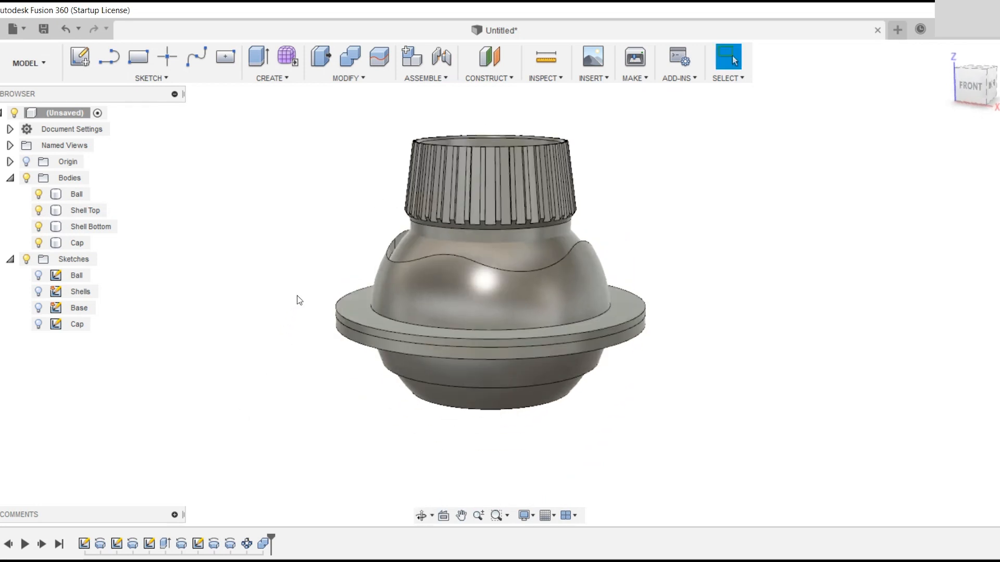
Cut the Cap out of the Ball with Combine, keeping the tool body.
{"action": "left_click", "coordinate": [355, 63]}
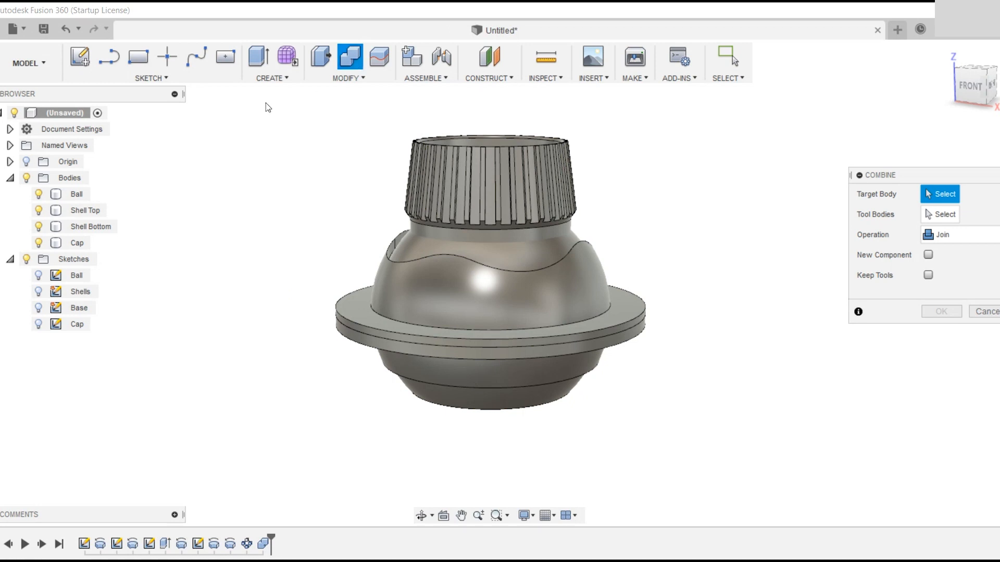
{"action": "left_click", "coordinate": [78, 194]}
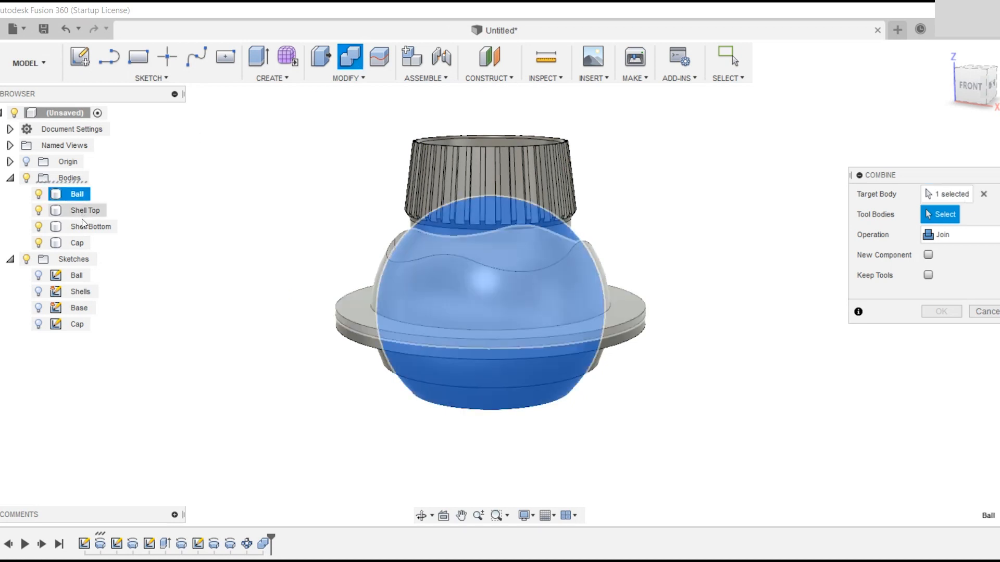
{"action": "left_click", "coordinate": [78, 243]}
{"action": "left_click", "coordinate": [944, 234]}
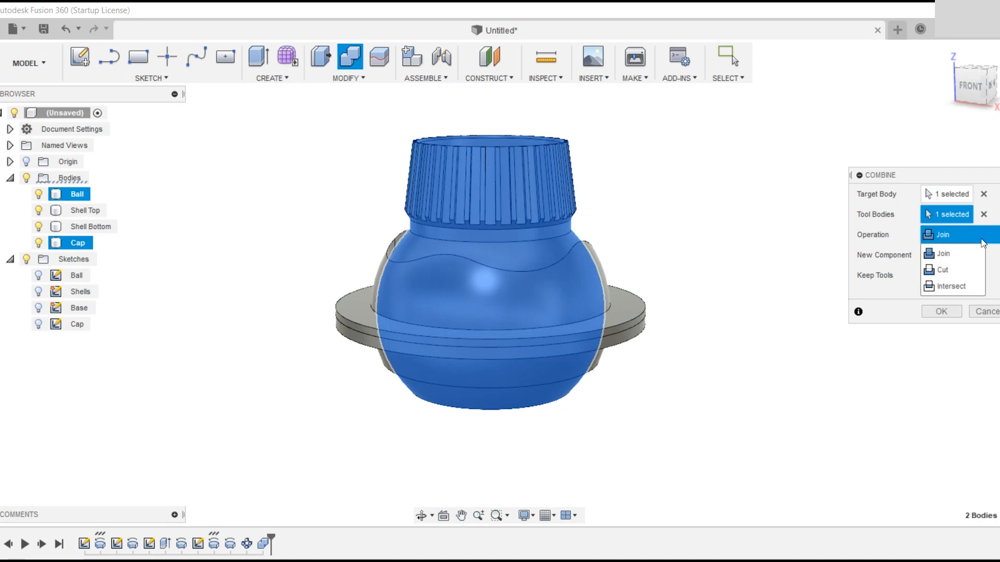
{"action": "left_click", "coordinate": [966, 270]}
{"action": "left_click", "coordinate": [928, 275]}
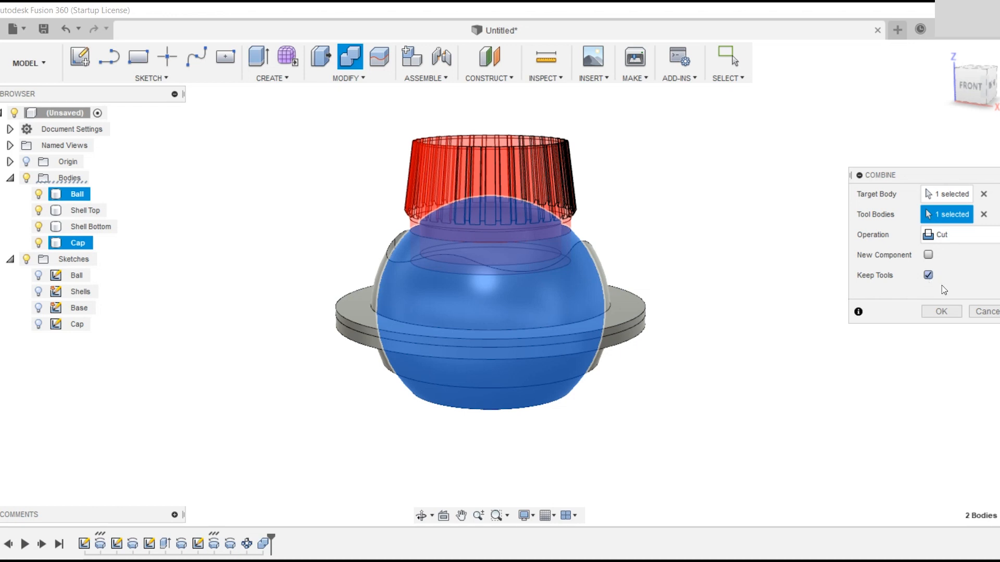
{"action": "left_click", "coordinate": [941, 311]}
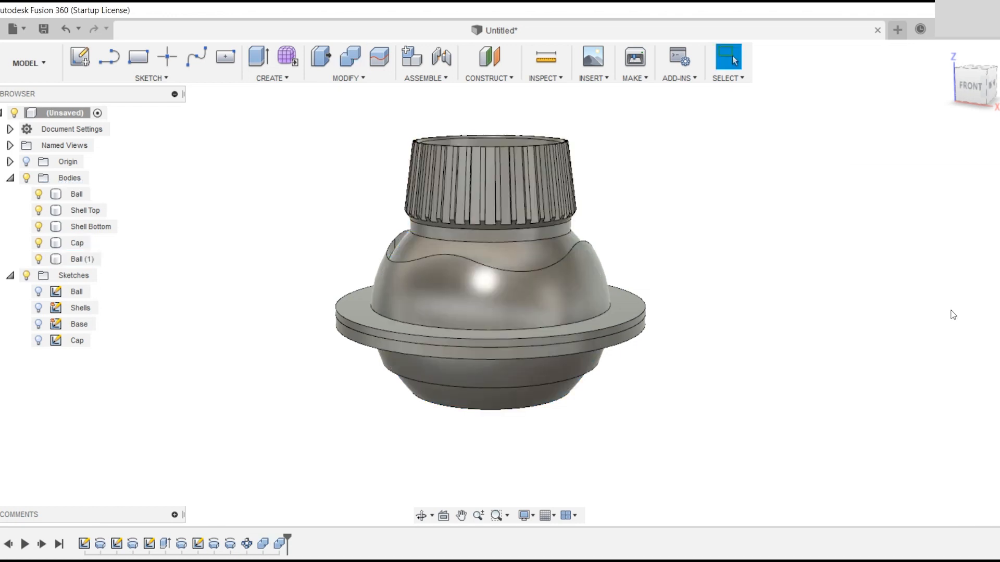
Hide the Cap body to examine the separate ball piece inside it, toggling the Ball (1) body and the Cap sketch.
{"action": "middle_click_drag", "start_coordinate": [926, 316], "coordinate": [890, 368], "text": "shift"}
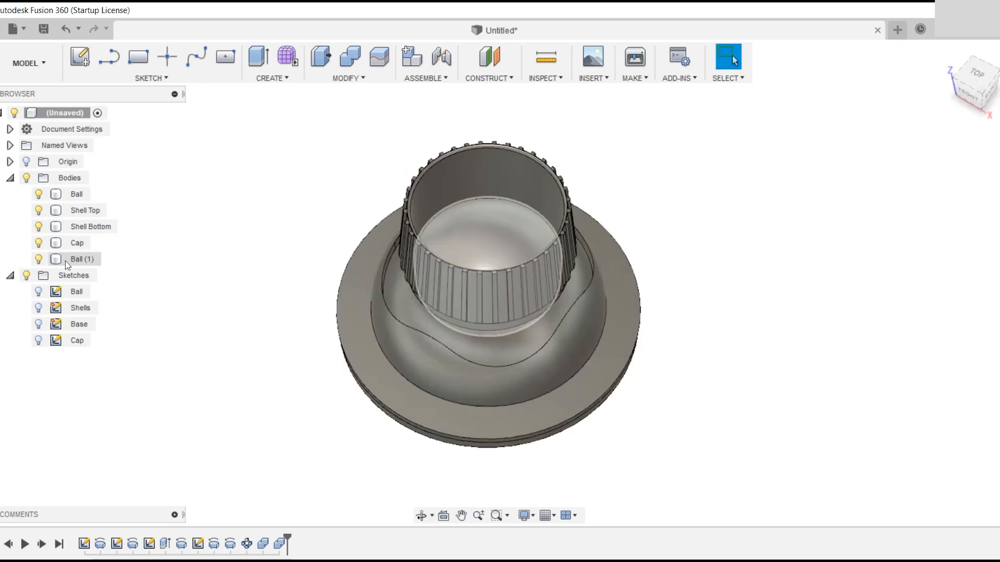
{"action": "mouse_move", "coordinate": [273, 333]}
{"action": "middle_mouse_down", "text": "shift"}
{"action": "mouse_move", "coordinate": [283, 290]}
{"action": "mouse_move", "coordinate": [273, 333]}
{"action": "middle_mouse_up", "text": "shift"}
{"action": "left_click", "coordinate": [38, 259]}
{"action": "left_click", "coordinate": [38, 259]}
{"action": "left_click", "coordinate": [39, 242]}
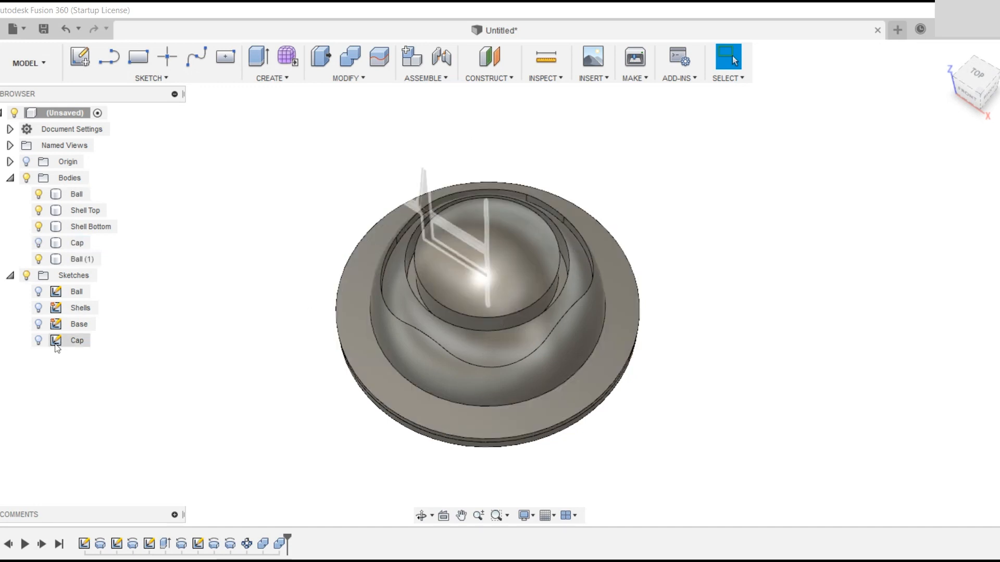
{"action": "left_click", "coordinate": [39, 341]}
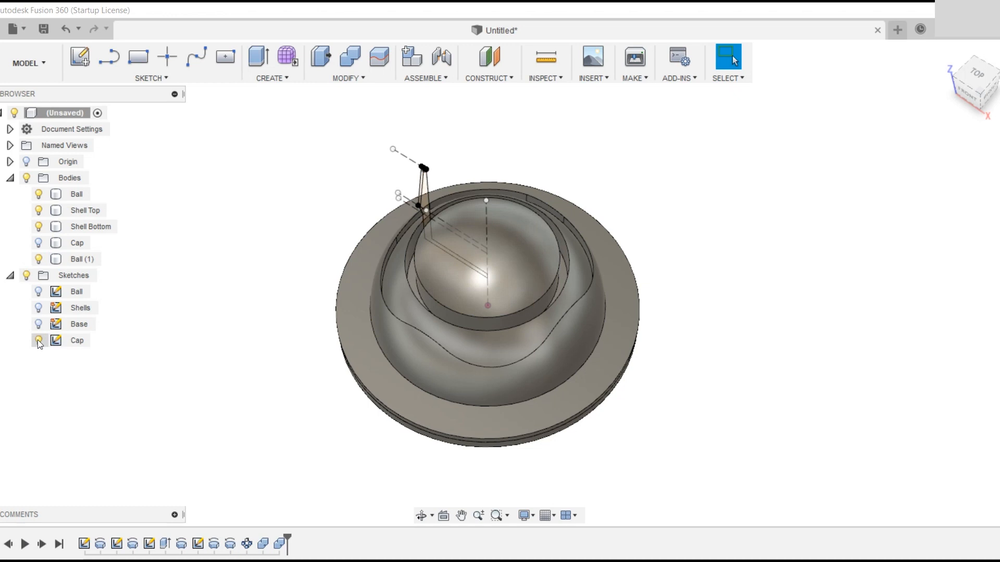
{"action": "left_click", "coordinate": [38, 340]}
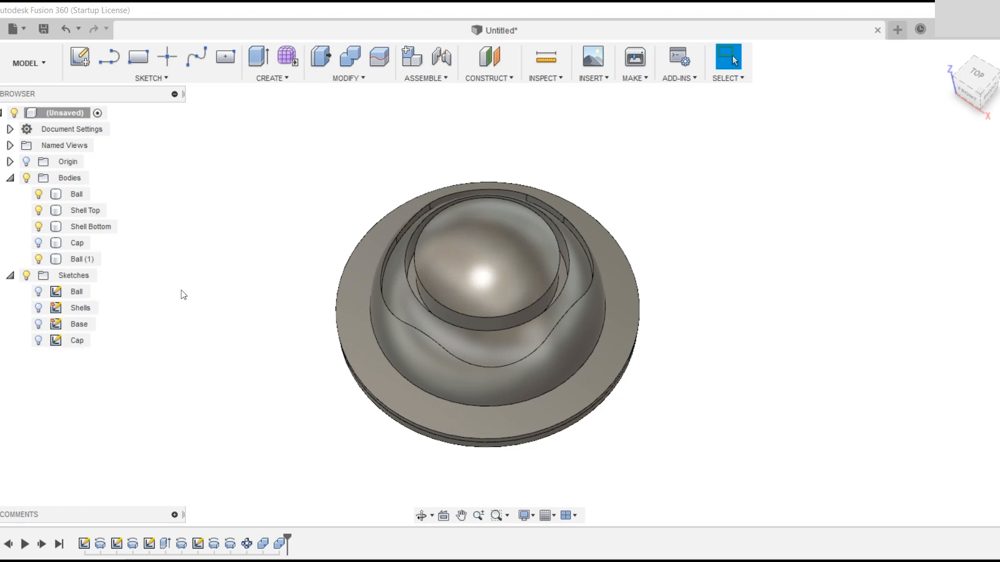
Remove the leftover Ball (1) body.
{"action": "right_click", "coordinate": [81, 263]}
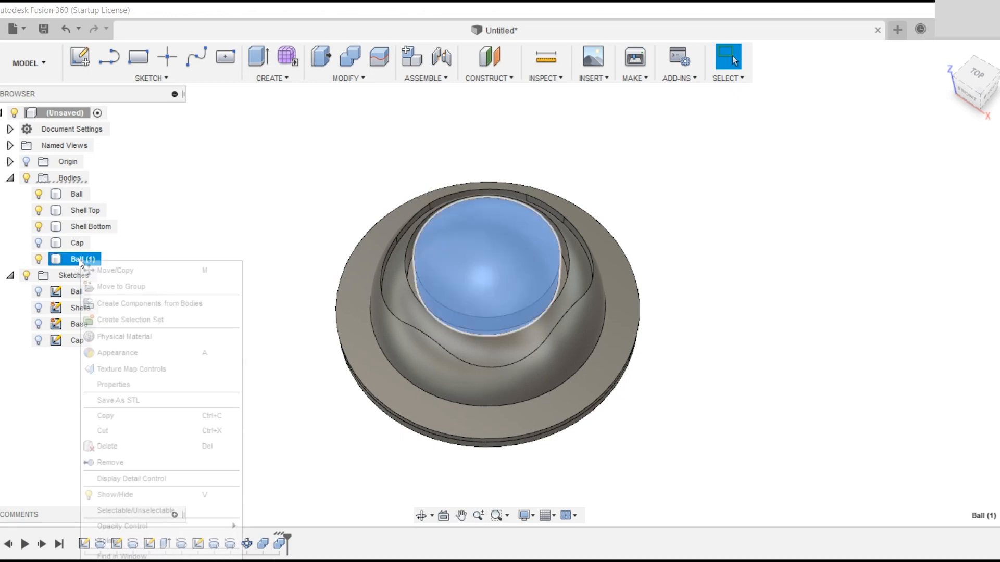
{"action": "left_click", "coordinate": [116, 461]}
{"action": "middle_click_drag", "start_coordinate": [179, 424], "coordinate": [208, 402], "text": "shift"}
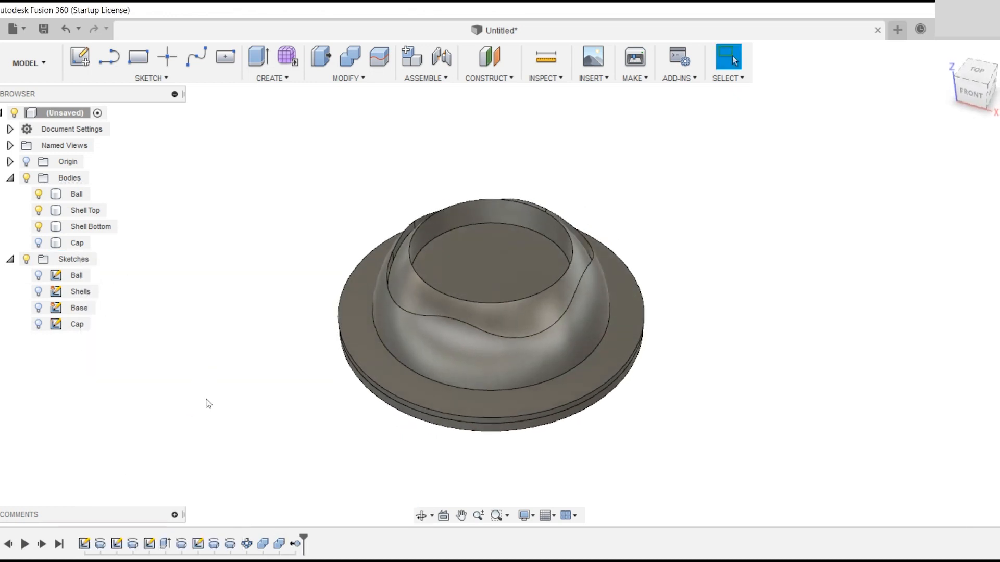
Show the Cap body again and examine the assembled model from the front and from above.
{"action": "left_click", "coordinate": [40, 228]}
{"action": "left_click", "coordinate": [39, 242]}
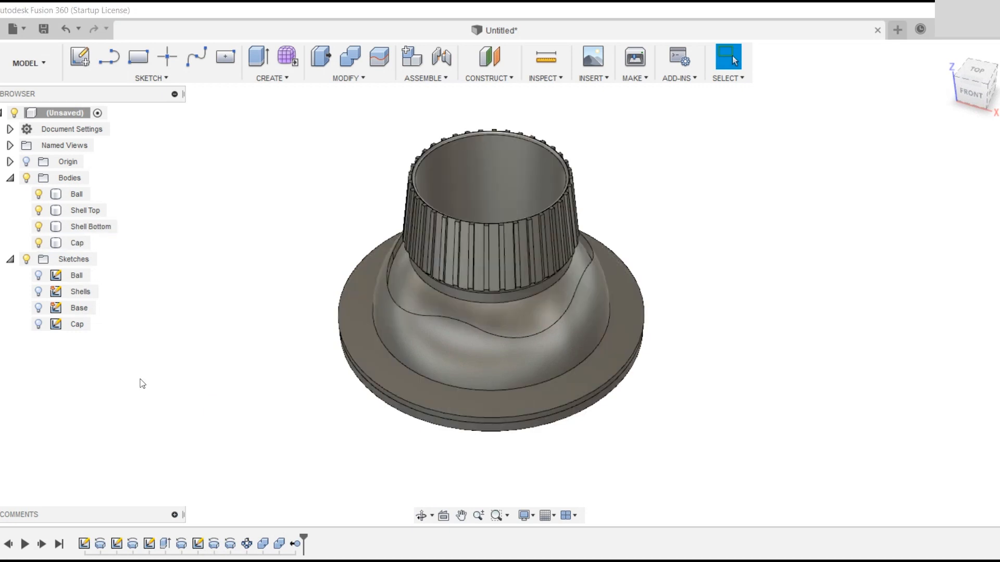
{"action": "middle_click_drag", "start_coordinate": [162, 425], "coordinate": [167, 378], "text": "shift"}
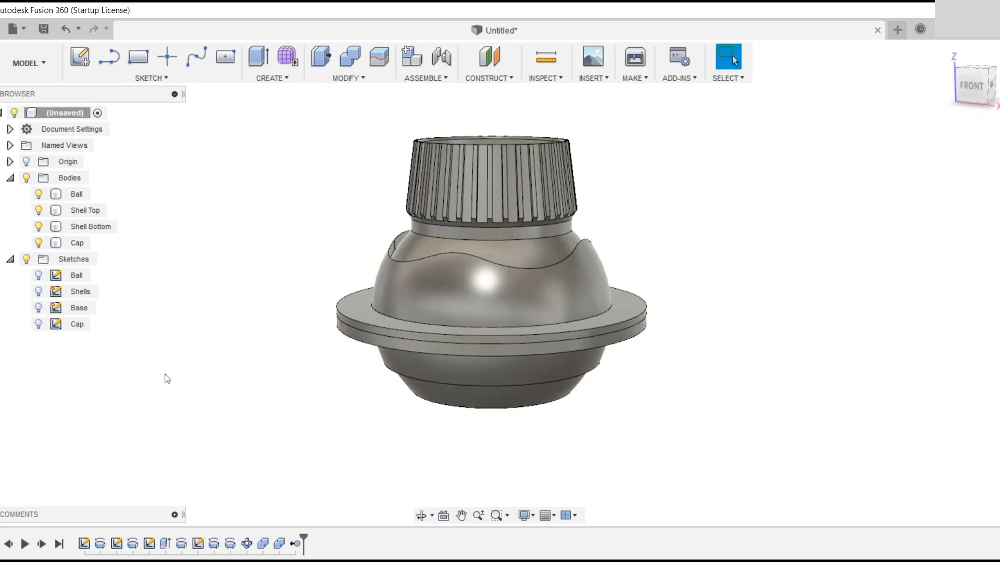
{"action": "middle_click_drag", "start_coordinate": [268, 375], "coordinate": [271, 388], "text": "shift"}
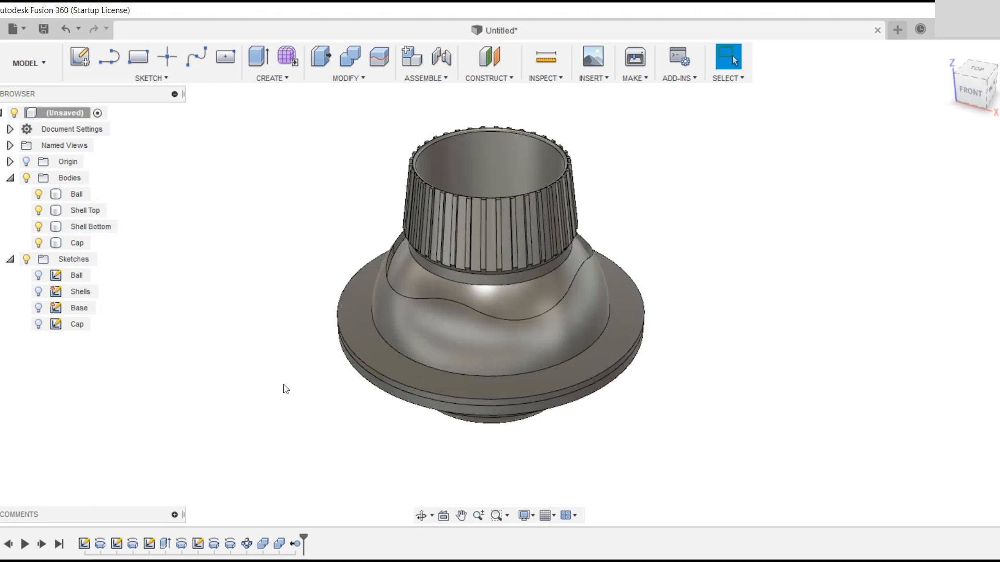
{"action": "middle_click_drag", "start_coordinate": [275, 379], "coordinate": [265, 433], "text": "shift"}
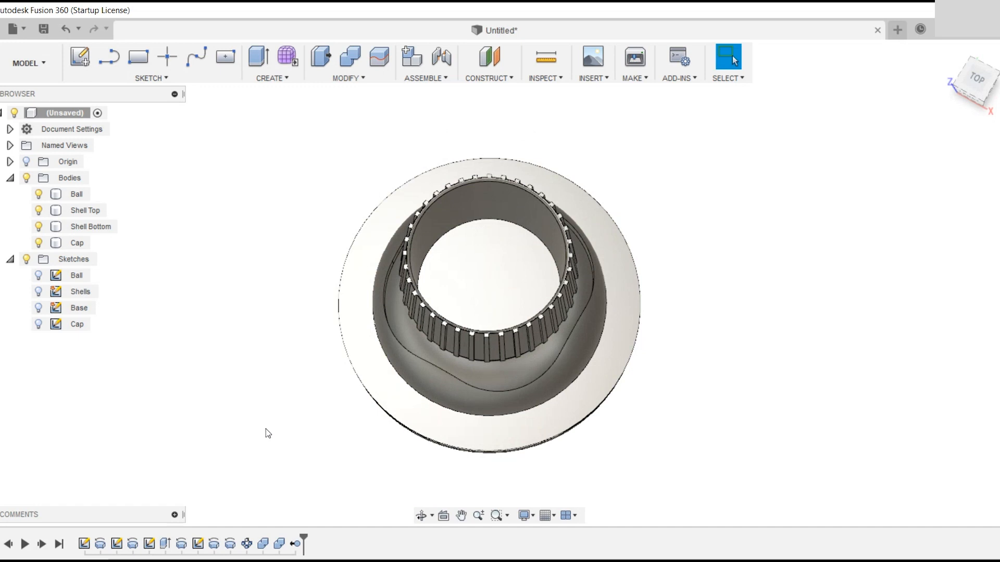
{"action": "middle_click_drag", "start_coordinate": [269, 426], "coordinate": [278, 374], "text": "shift"}
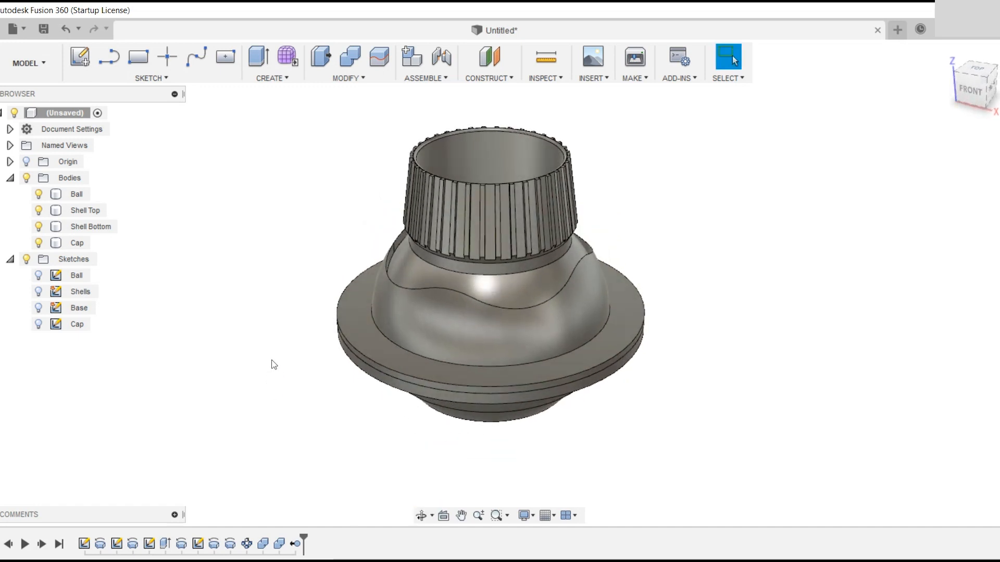
Hide the Ball, Shell Top, Shell Bottom and Cap bodies.
{"action": "left_click", "coordinate": [38, 194]}
{"action": "left_click", "coordinate": [39, 211]}
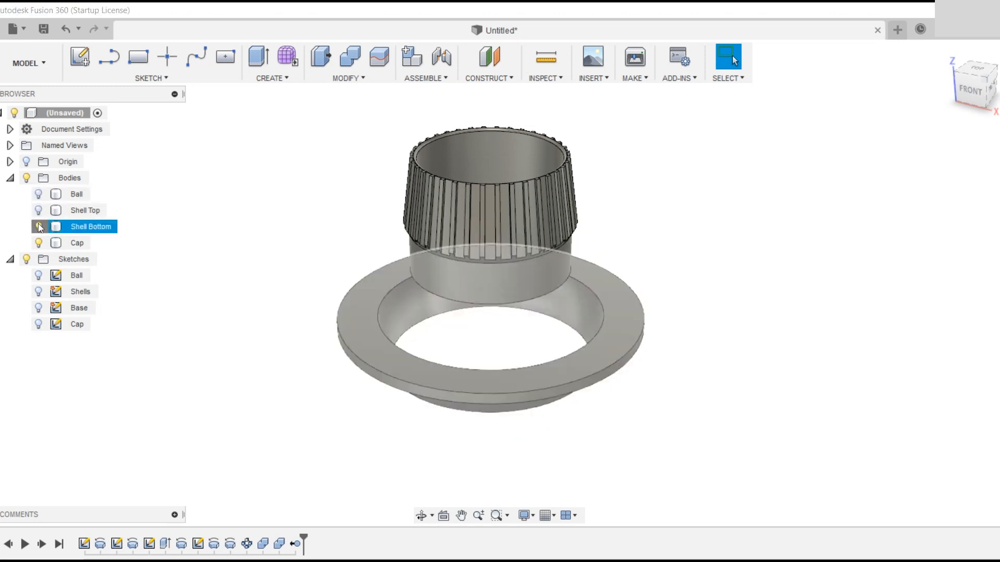
{"action": "left_click", "coordinate": [39, 226]}
{"action": "left_click", "coordinate": [38, 242]}
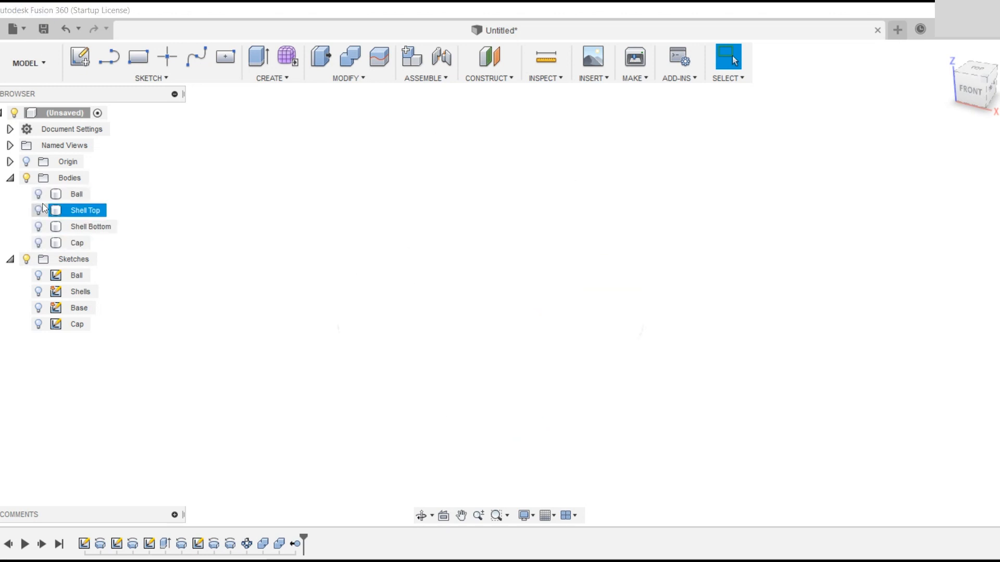
Show the Base sketch and open it for editing.
{"action": "left_click", "coordinate": [40, 308]}
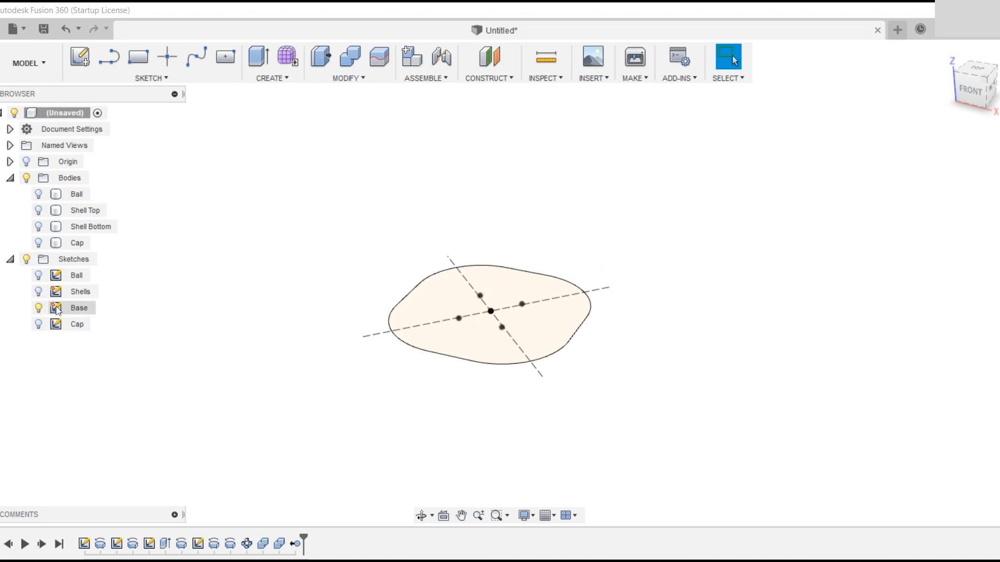
{"action": "left_click", "coordinate": [56, 310]}
{"action": "double_click", "coordinate": [57, 309]}
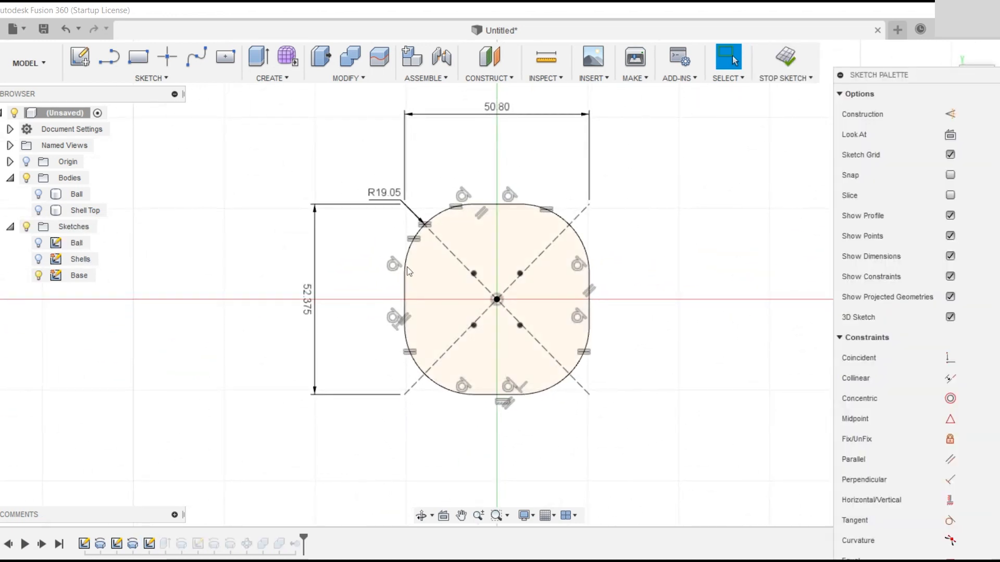
Draw a 53 mm by 53 mm construction center rectangle centred on the origin in the Base sketch.
{"action": "left_click", "coordinate": [235, 52]}
{"action": "left_click", "coordinate": [949, 175]}
{"action": "left_click", "coordinate": [497, 299]}
{"action": "type", "text": "53"}
{"action": "key", "text": "Tab"}
{"action": "type", "text": "53"}
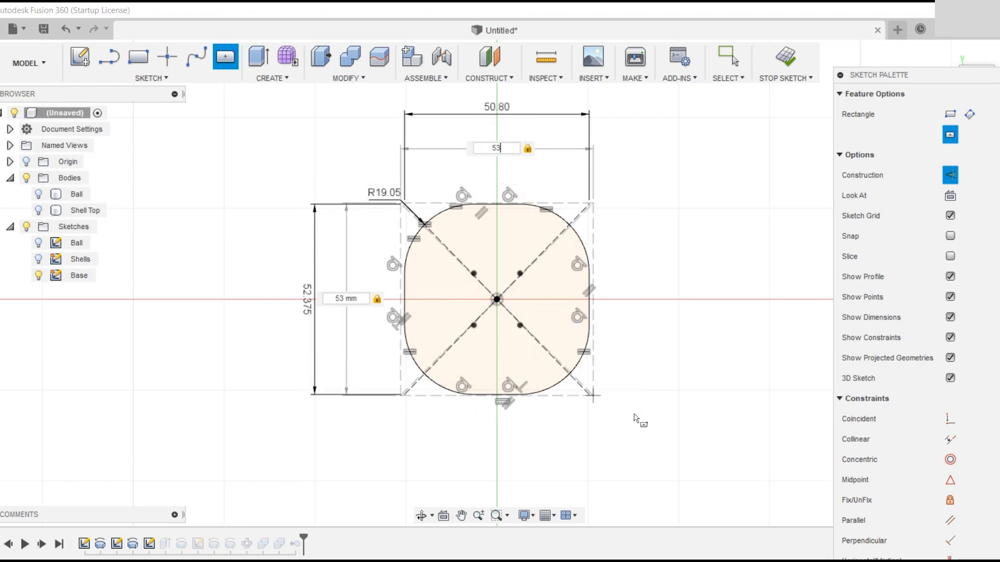
{"action": "key", "text": "Return"}
{"action": "key", "text": "Escape"}
Draw a 3.55 mm diameter circle on the lower right corner of the construction square and make it normal geometry.
{"action": "scroll", "coordinate": [620, 415], "scroll_direction": "up", "scroll_amount": 7}
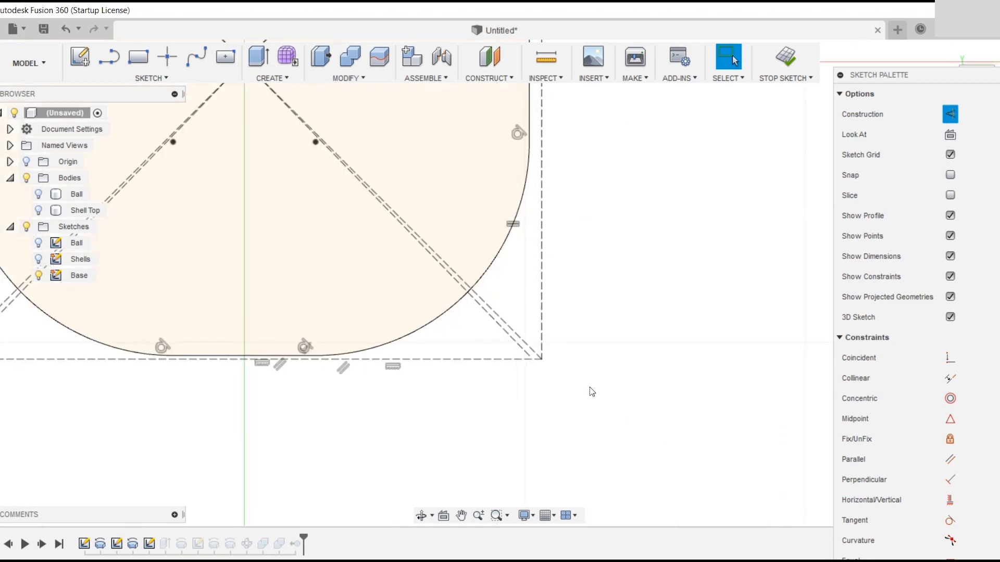
{"action": "key", "text": "c"}
{"action": "left_click", "coordinate": [536, 356]}
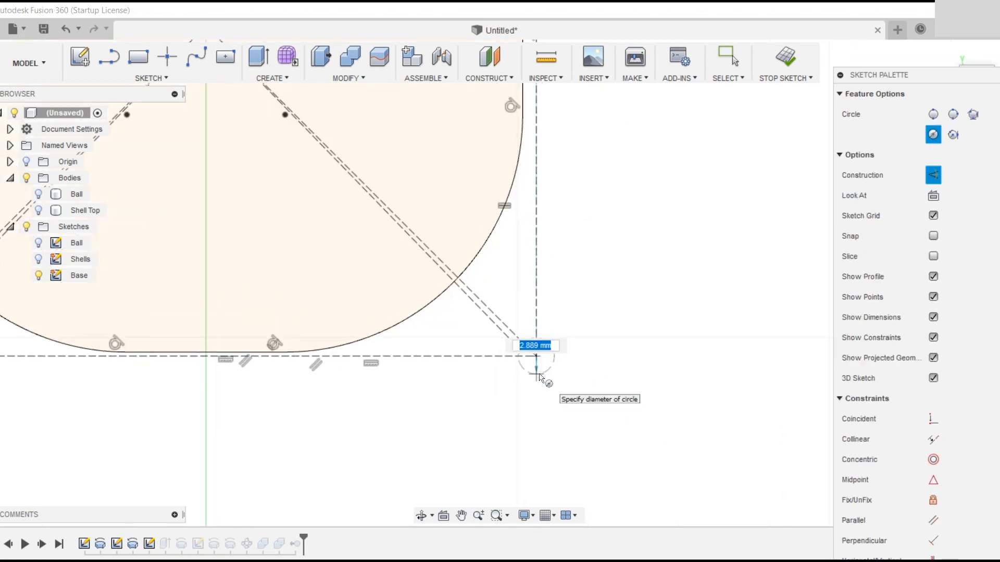
{"action": "type", "text": "3.55"}
{"action": "key", "text": "Return"}
{"action": "key", "text": "Escape"}
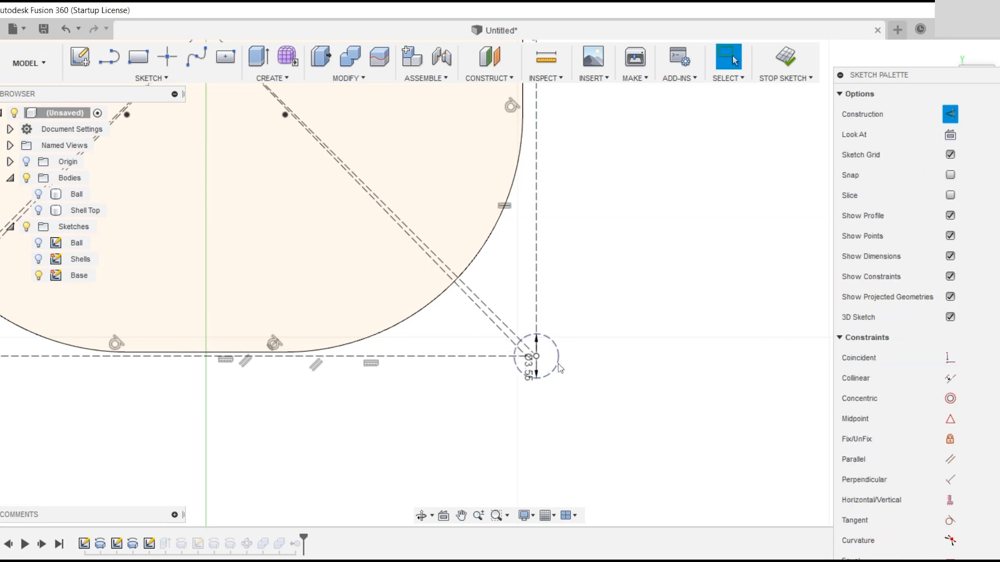
{"action": "scroll", "coordinate": [645, 430], "scroll_direction": "down", "scroll_amount": 5}
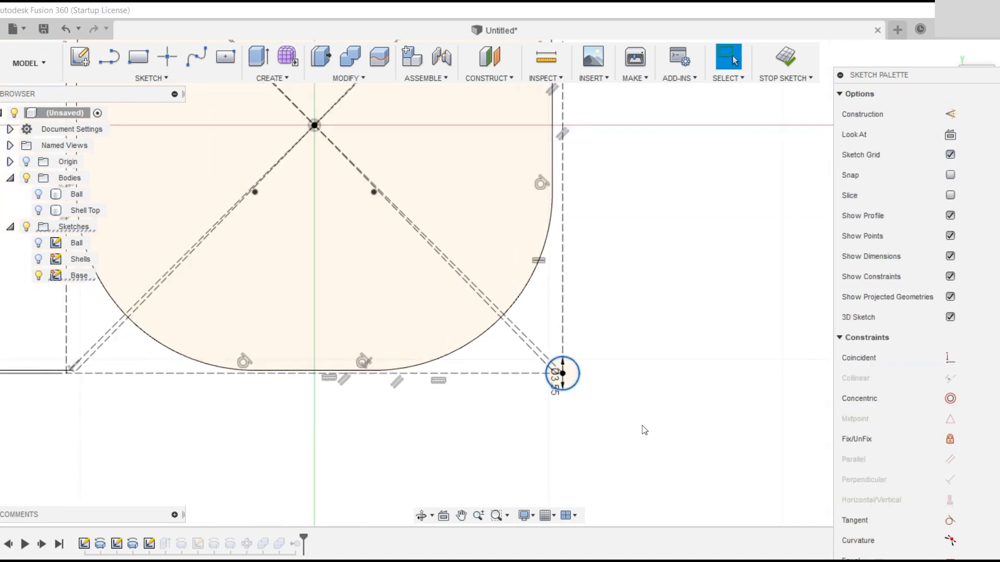
Circular-pattern the 3.55 mm corner circle fully around the origin with a quantity of 4.
{"action": "middle_click_drag", "start_coordinate": [645, 439], "coordinate": [643, 491]}
{"action": "scroll", "coordinate": [644, 491], "scroll_direction": "down", "scroll_amount": 1}
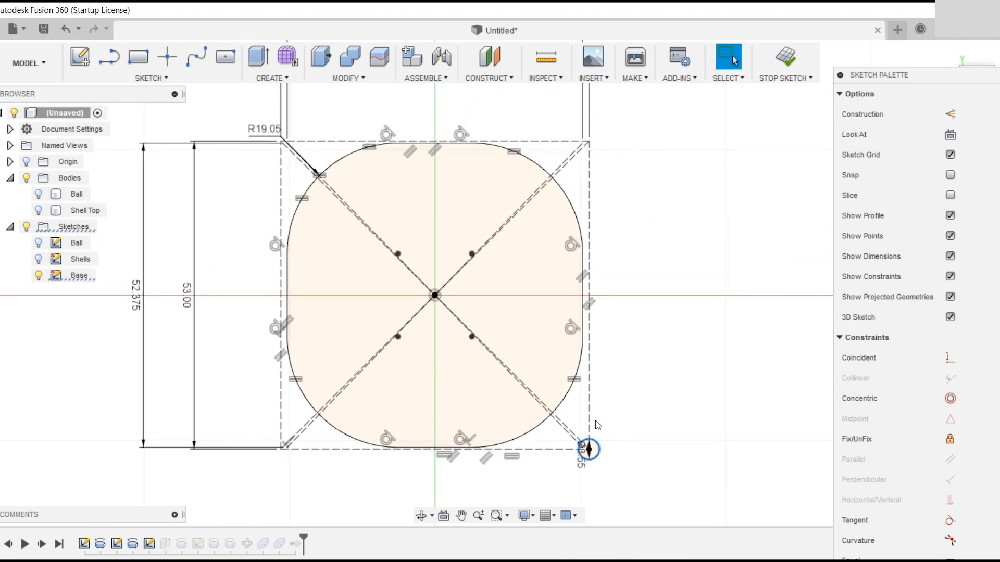
{"action": "left_click", "coordinate": [588, 449]}
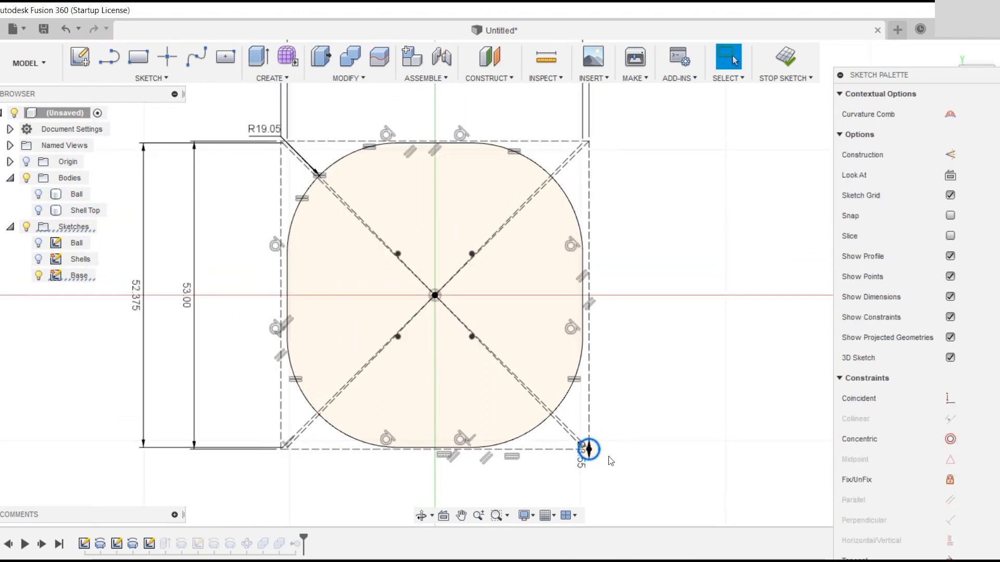
{"action": "left_click", "coordinate": [175, 77]}
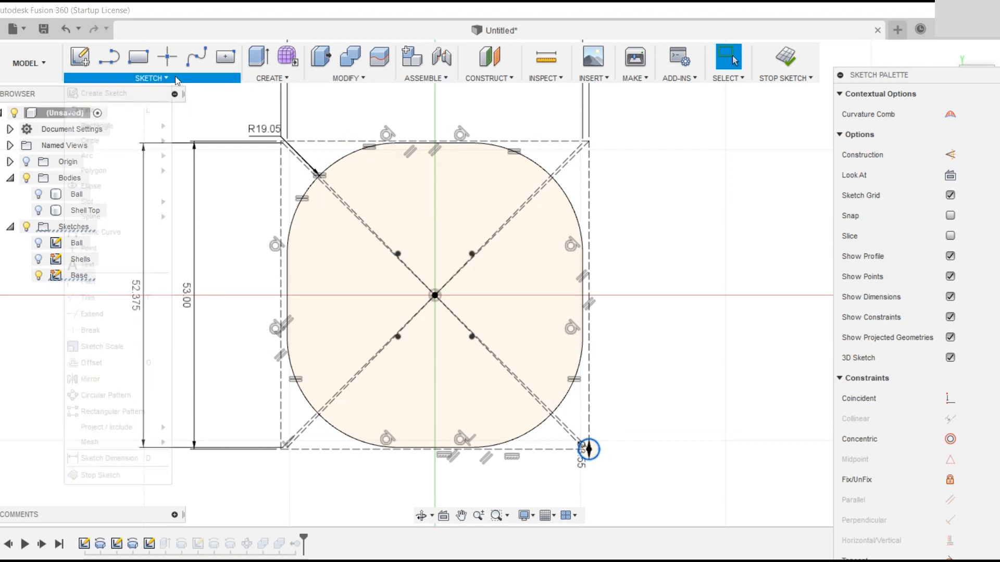
{"action": "left_click", "coordinate": [118, 397]}
{"action": "left_click", "coordinate": [925, 214]}
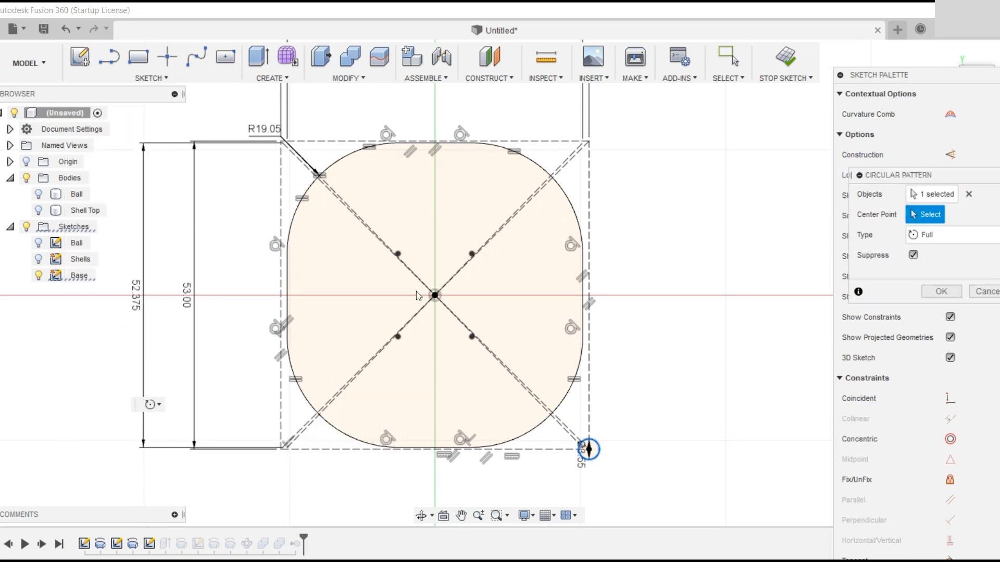
{"action": "left_click", "coordinate": [434, 295]}
{"action": "left_click", "coordinate": [999, 272]}
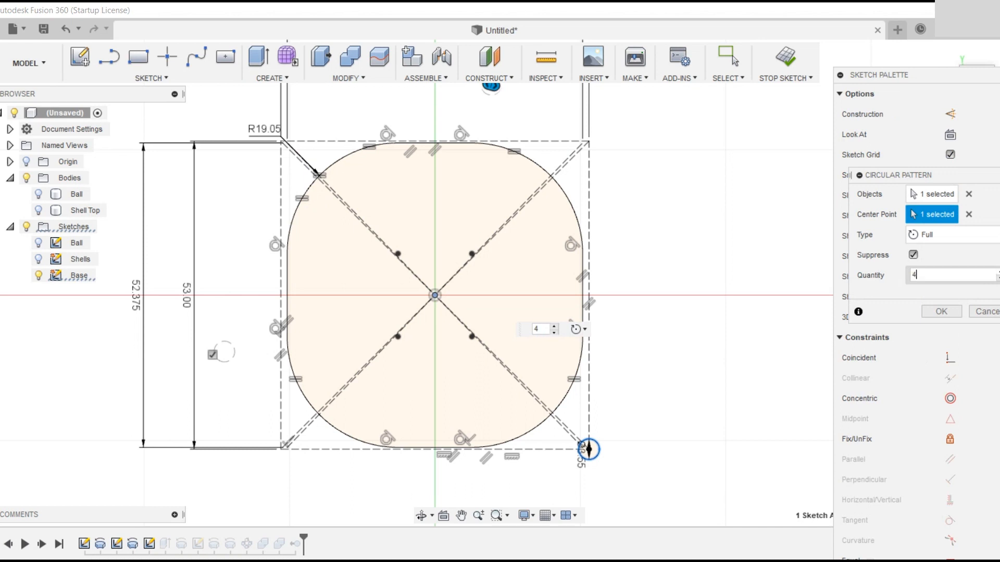
Draw a 19.05 mm diameter circle at the origin, convert it to normal geometry and finish the sketch.
{"action": "key", "text": "c"}
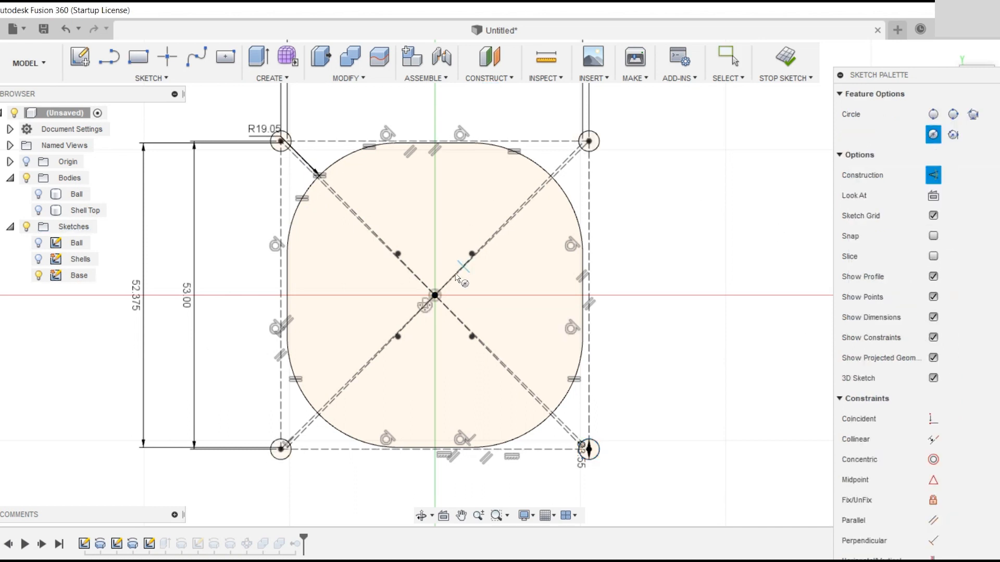
{"action": "left_click", "coordinate": [435, 296]}
{"action": "type", "text": "19"}
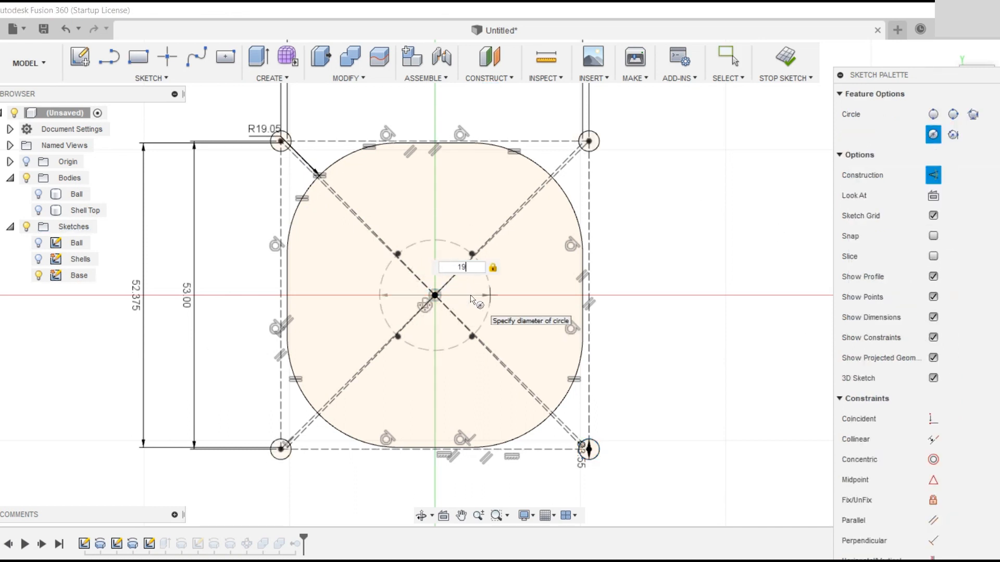
{"action": "type", "text": ".05"}
{"action": "key", "text": "Return"}
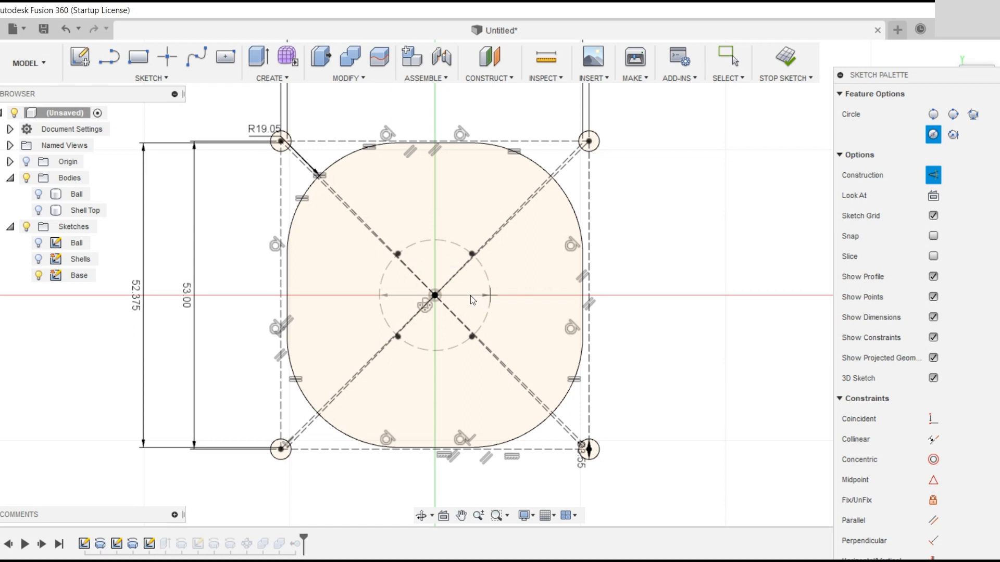
{"action": "key", "text": "Escape"}
{"action": "left_click", "coordinate": [486, 274]}
{"action": "left_click", "coordinate": [950, 157]}
{"action": "left_click", "coordinate": [664, 325]}
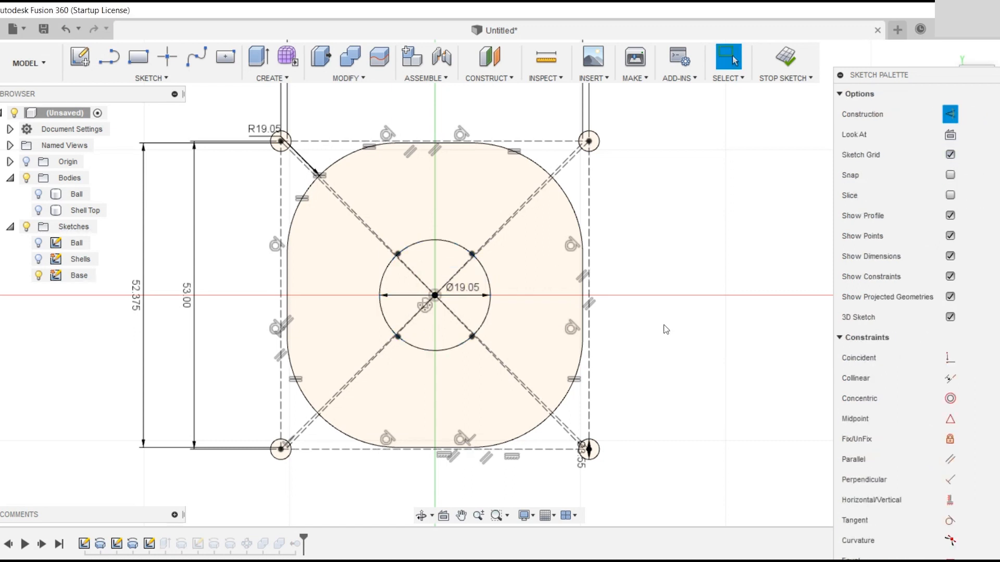
{"action": "left_click", "coordinate": [783, 58]}
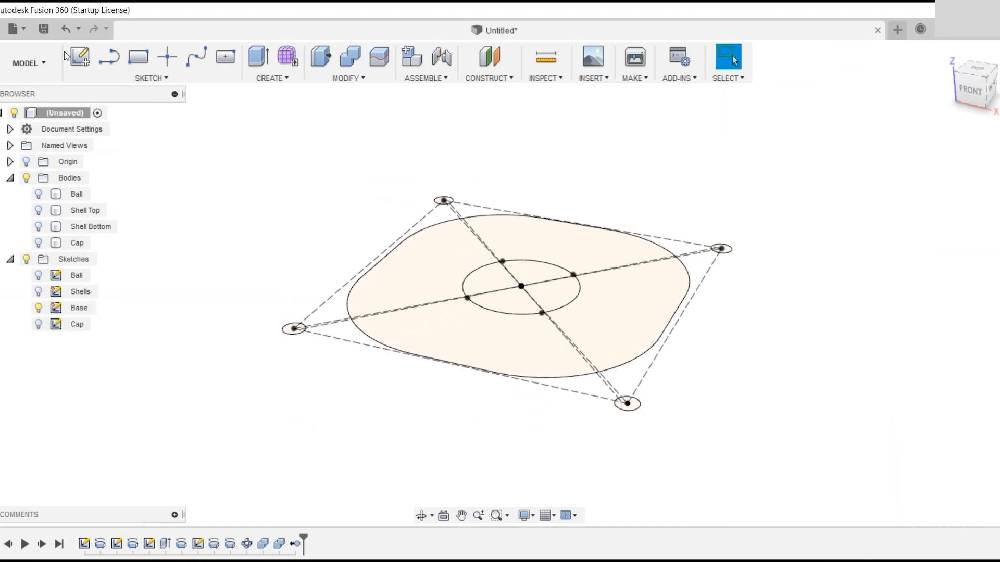
Show Shell Top and Shell Bottom and cut the four corner circles through both flanges with a symmetric extrude of about 14 mm.
{"action": "left_click", "coordinate": [258, 59]}
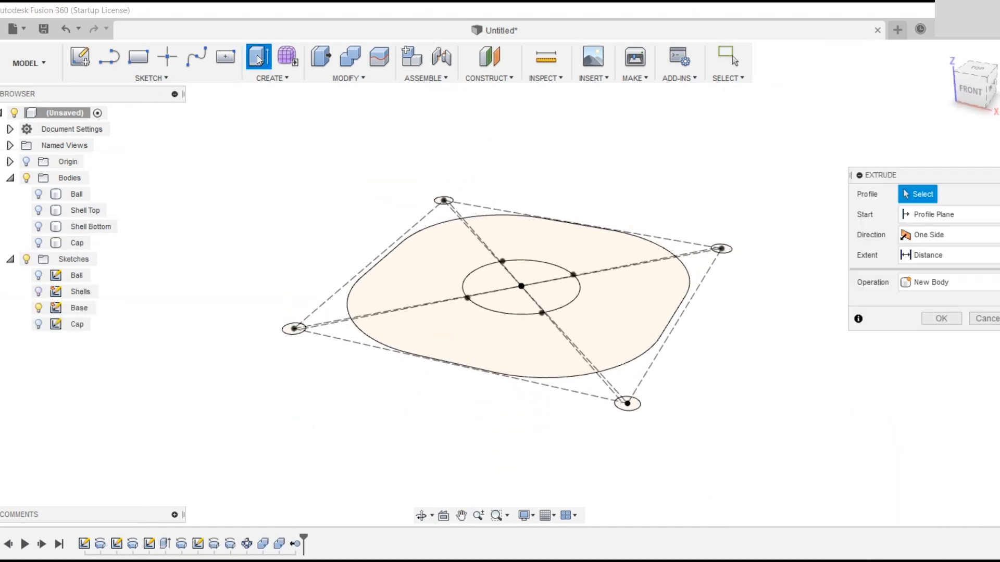
{"action": "left_click", "coordinate": [442, 202]}
{"action": "left_click", "coordinate": [721, 248]}
{"action": "left_click", "coordinate": [627, 404]}
{"action": "left_click", "coordinate": [293, 328]}
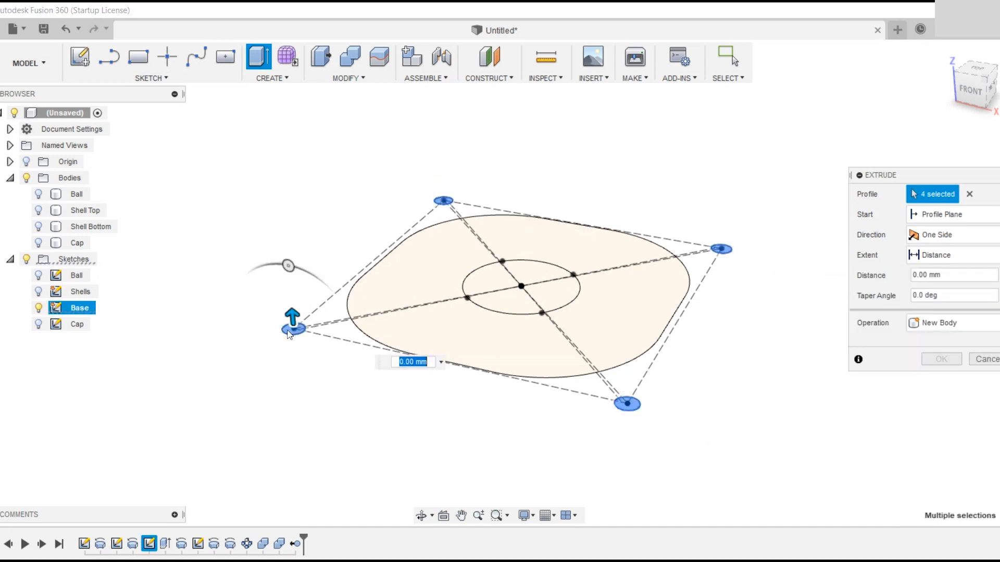
{"action": "left_click_drag", "start_coordinate": [284, 313], "coordinate": [237, 240]}
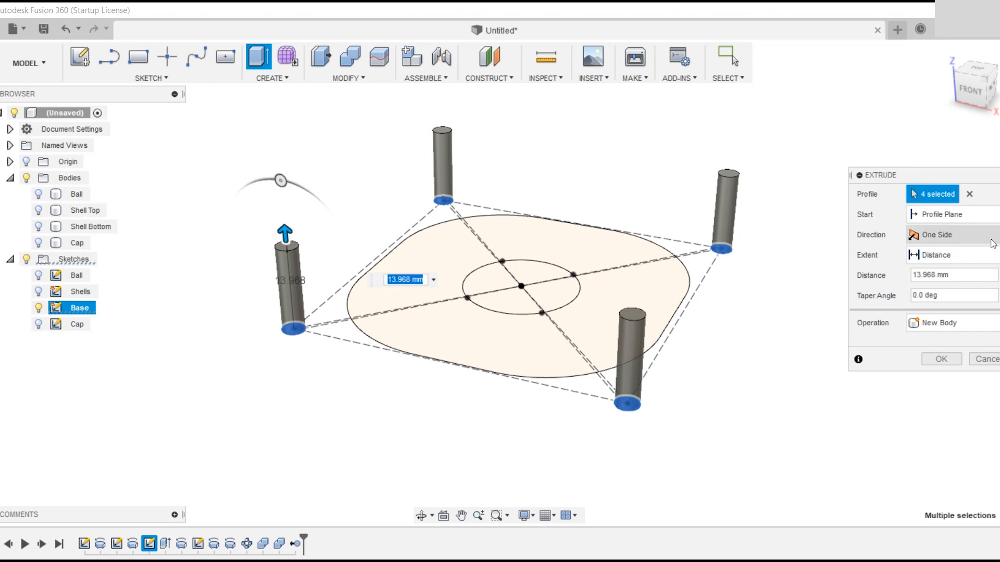
{"action": "left_click", "coordinate": [938, 235]}
{"action": "left_click", "coordinate": [940, 285]}
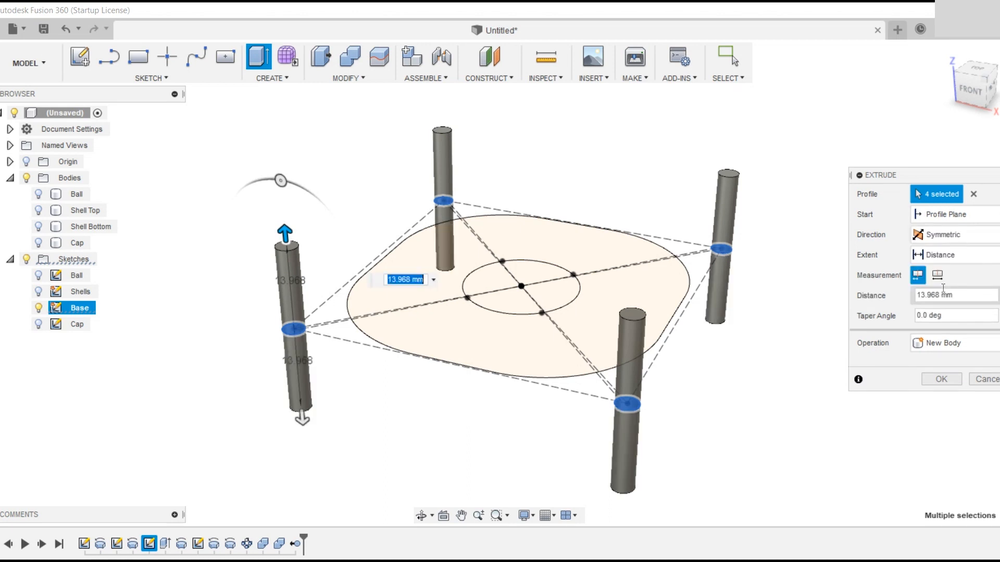
{"action": "left_click", "coordinate": [36, 210]}
{"action": "left_click", "coordinate": [40, 230]}
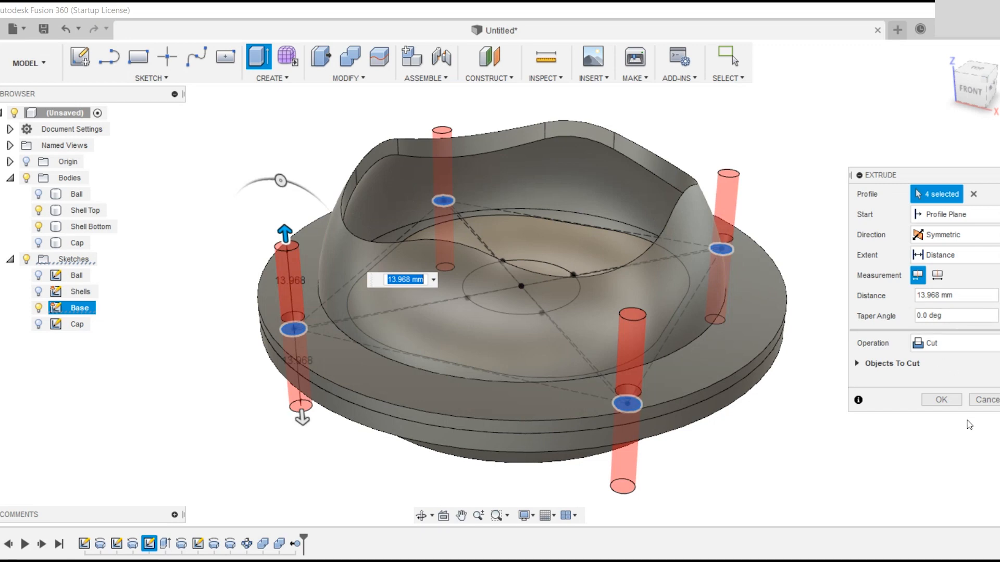
{"action": "left_click", "coordinate": [940, 399]}
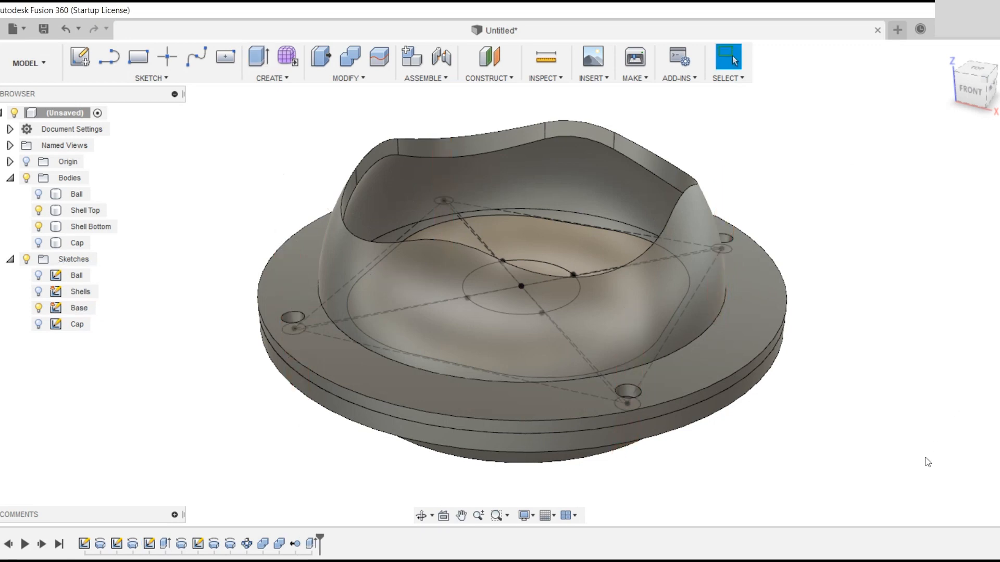
Hide the Shell Top and Shell Bottom bodies, leaving the Base sketch shown.
{"action": "mouse_move", "coordinate": [917, 442]}
{"action": "middle_mouse_down", "text": "shift"}
{"action": "mouse_move", "coordinate": [901, 430]}
{"action": "mouse_move", "coordinate": [904, 455]}
{"action": "mouse_move", "coordinate": [897, 408]}
{"action": "mouse_move", "coordinate": [905, 440]}
{"action": "middle_mouse_up", "text": "shift"}
{"action": "left_click", "coordinate": [39, 211]}
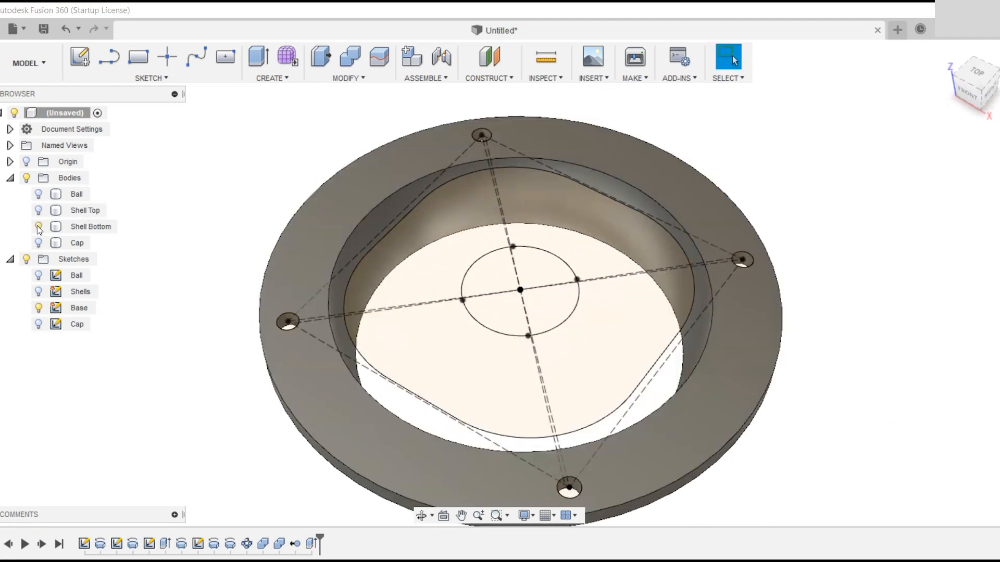
{"action": "left_click", "coordinate": [39, 227]}
Show the Ball and Cap and cut the 19.05 mm center circle through them with a symmetric extrude of about 47 mm.
{"action": "left_click", "coordinate": [253, 53]}
{"action": "left_click", "coordinate": [551, 319]}
{"action": "middle_click_drag", "start_coordinate": [798, 475], "coordinate": [818, 291], "text": "shift"}
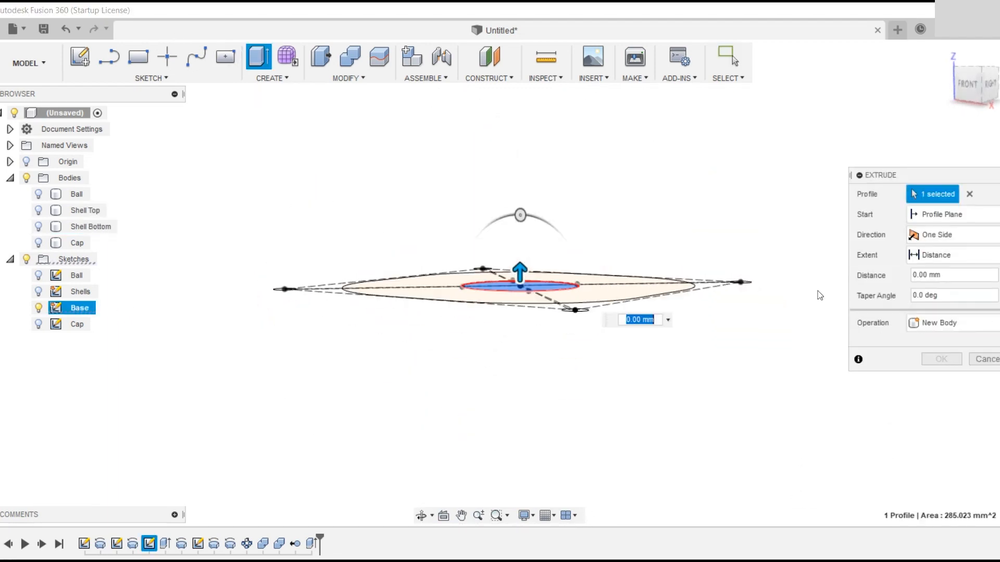
{"action": "left_click", "coordinate": [937, 235]}
{"action": "left_click", "coordinate": [940, 281]}
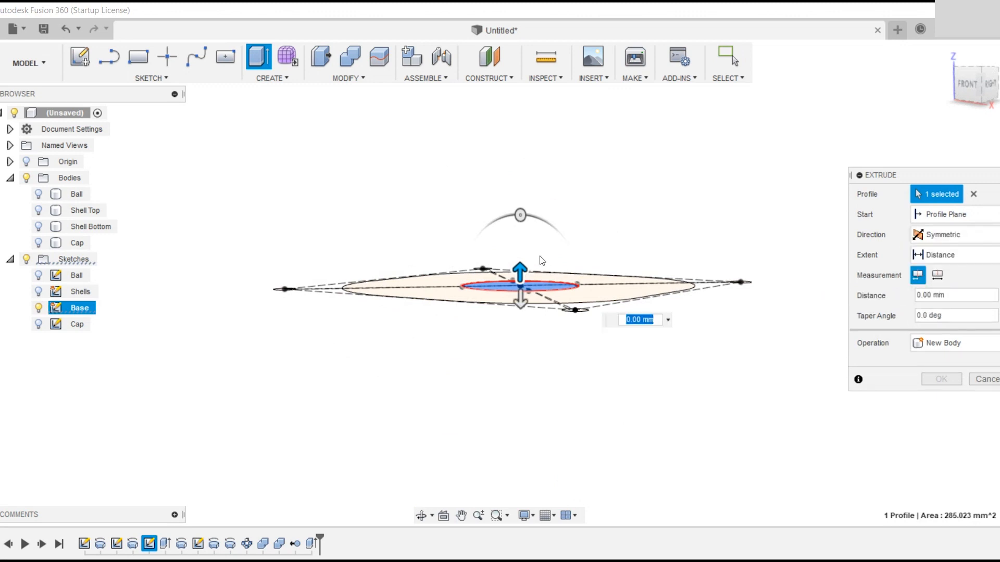
{"action": "left_click_drag", "start_coordinate": [519, 269], "coordinate": [519, 92]}
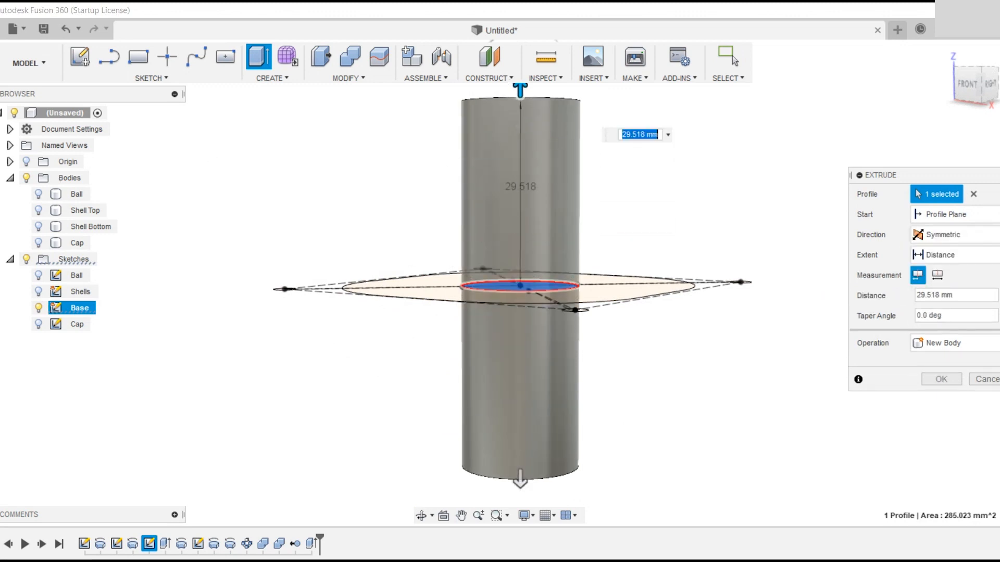
{"action": "left_click", "coordinate": [38, 194]}
{"action": "left_click", "coordinate": [39, 243]}
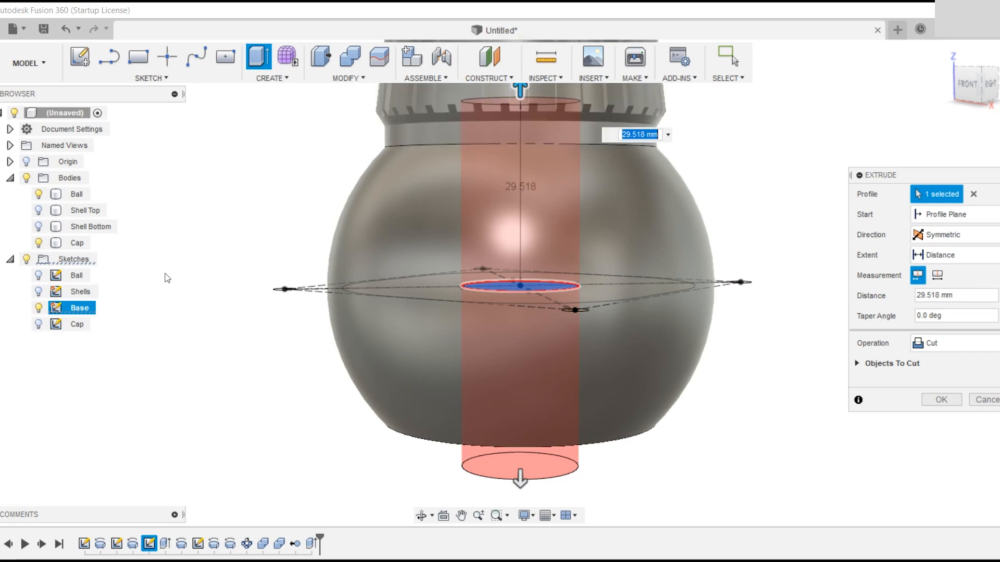
{"action": "middle_click_drag", "start_coordinate": [168, 274], "coordinate": [175, 388]}
{"action": "left_click_drag", "start_coordinate": [517, 206], "coordinate": [519, 100]}
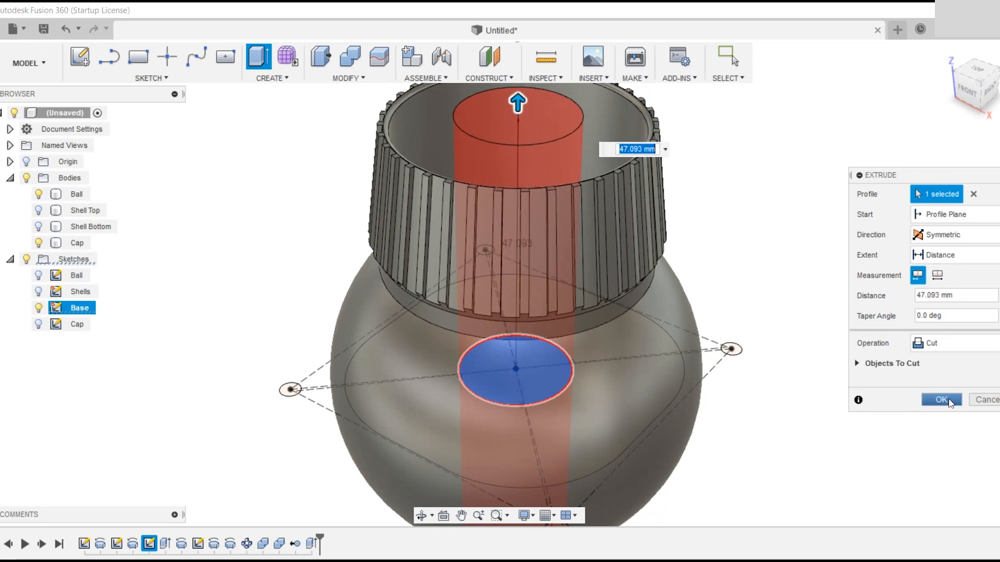
{"action": "left_click", "coordinate": [940, 400]}
Hide the Base sketch and show the Shell Top and Shell Bottom bodies around the ball again.
{"action": "left_click", "coordinate": [38, 308]}
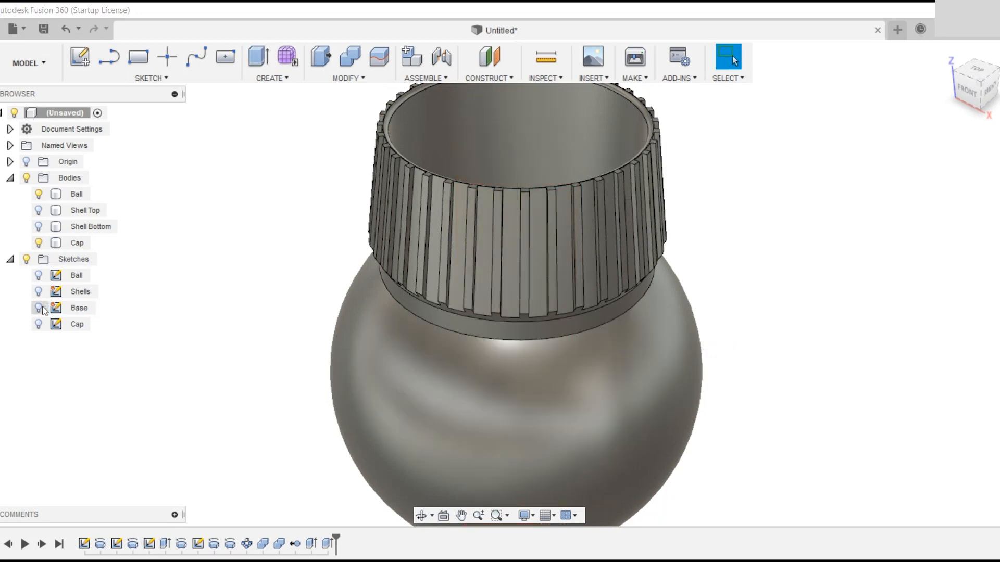
{"action": "mouse_move", "coordinate": [676, 366]}
{"action": "middle_mouse_down", "text": "shift"}
{"action": "mouse_move", "coordinate": [667, 411]}
{"action": "mouse_move", "coordinate": [678, 226]}
{"action": "mouse_move", "coordinate": [657, 359]}
{"action": "middle_mouse_up", "text": "shift"}
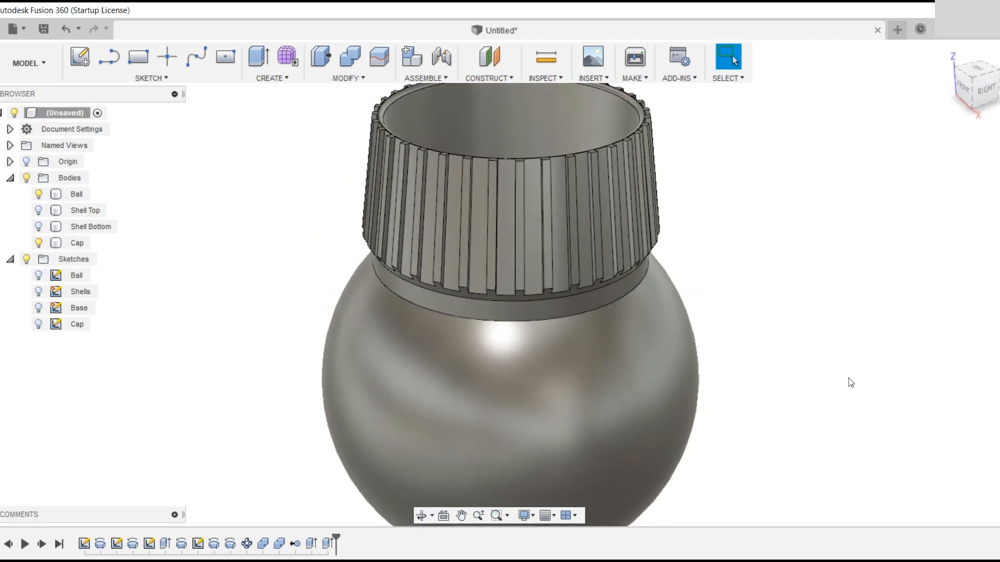
{"action": "scroll", "coordinate": [819, 386], "scroll_direction": "down", "scroll_amount": 2}
{"action": "middle_click_drag", "start_coordinate": [818, 386], "coordinate": [633, 351]}
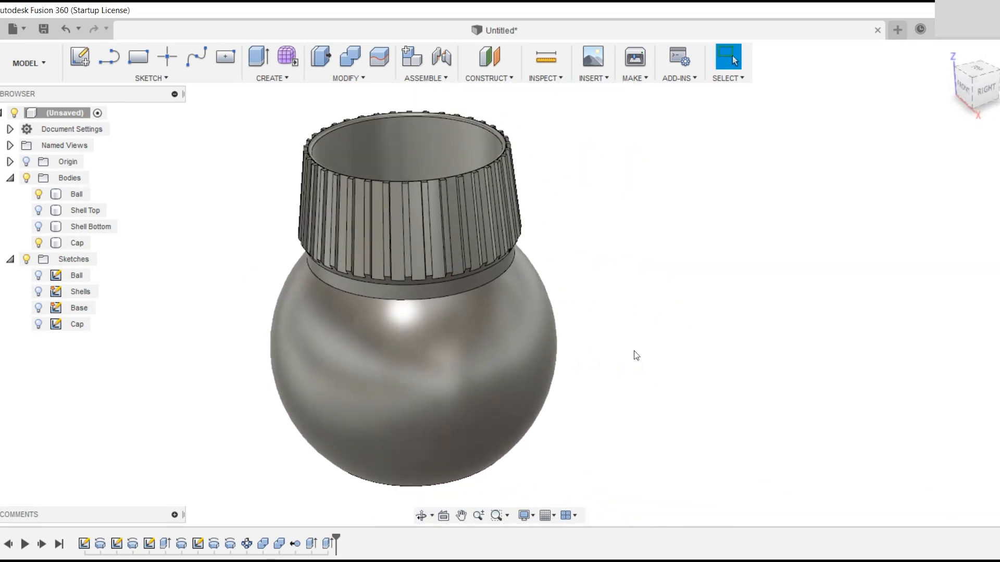
{"action": "left_click", "coordinate": [38, 210]}
{"action": "left_click", "coordinate": [38, 227]}
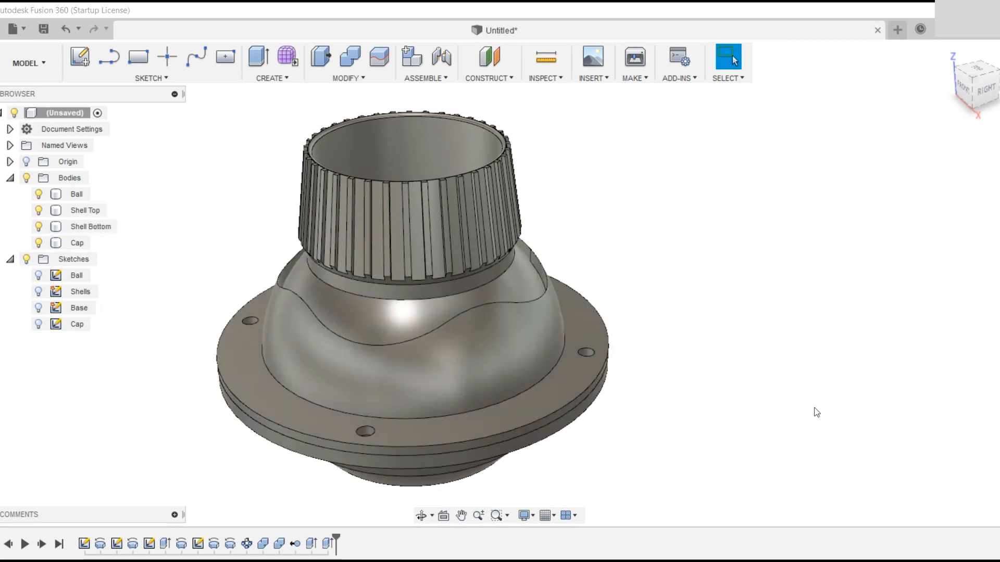
Temporarily hide the Shell Top to examine how the ball sits in the Shell Bottom from the side.
{"action": "left_click", "coordinate": [38, 210]}
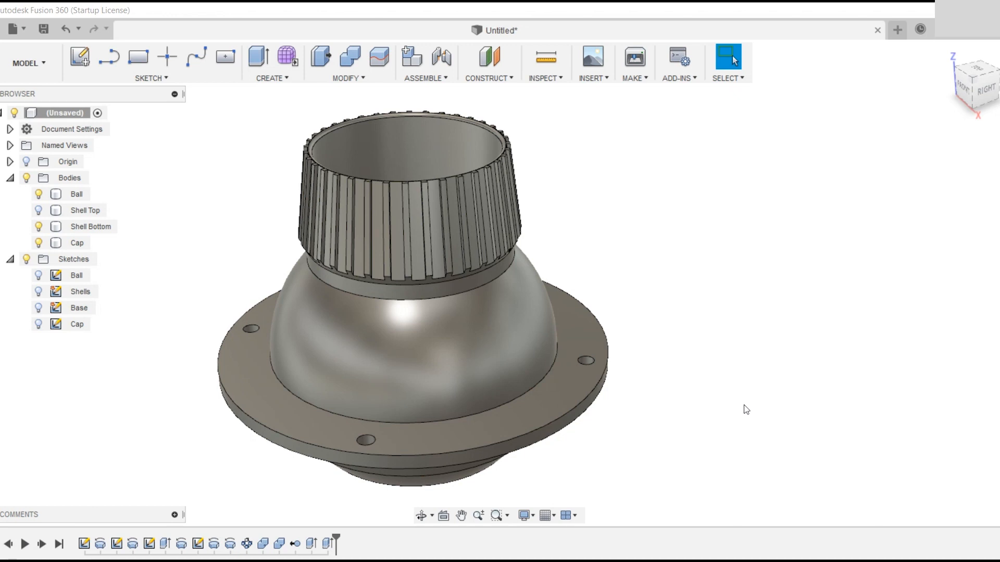
{"action": "middle_click_drag", "start_coordinate": [750, 388], "coordinate": [755, 383], "text": "shift"}
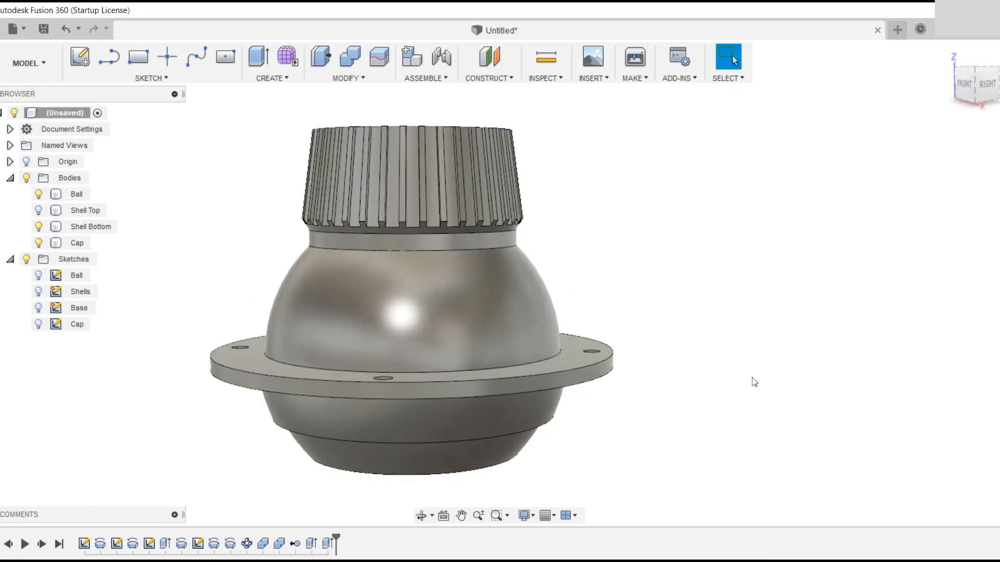
{"action": "left_click", "coordinate": [38, 210]}
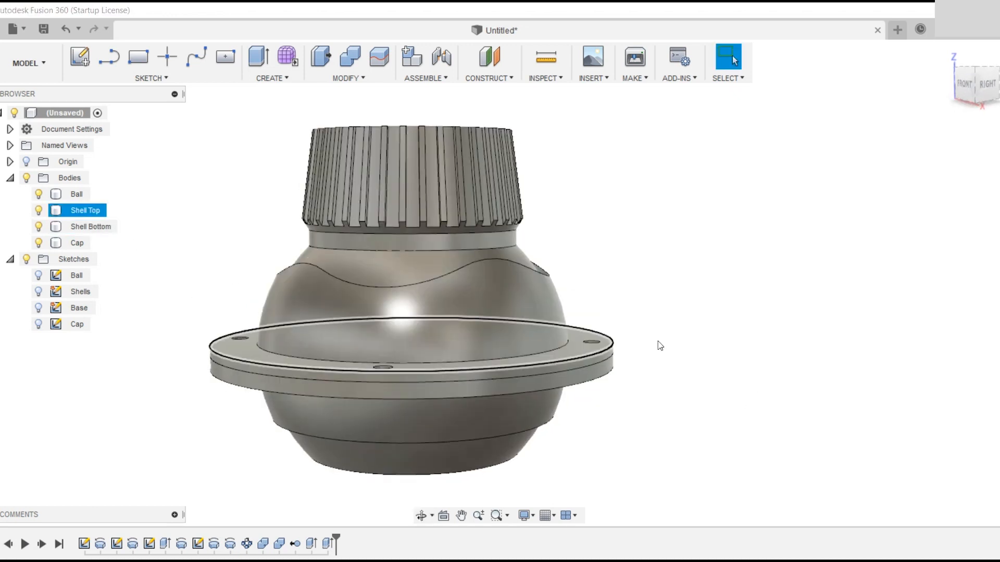